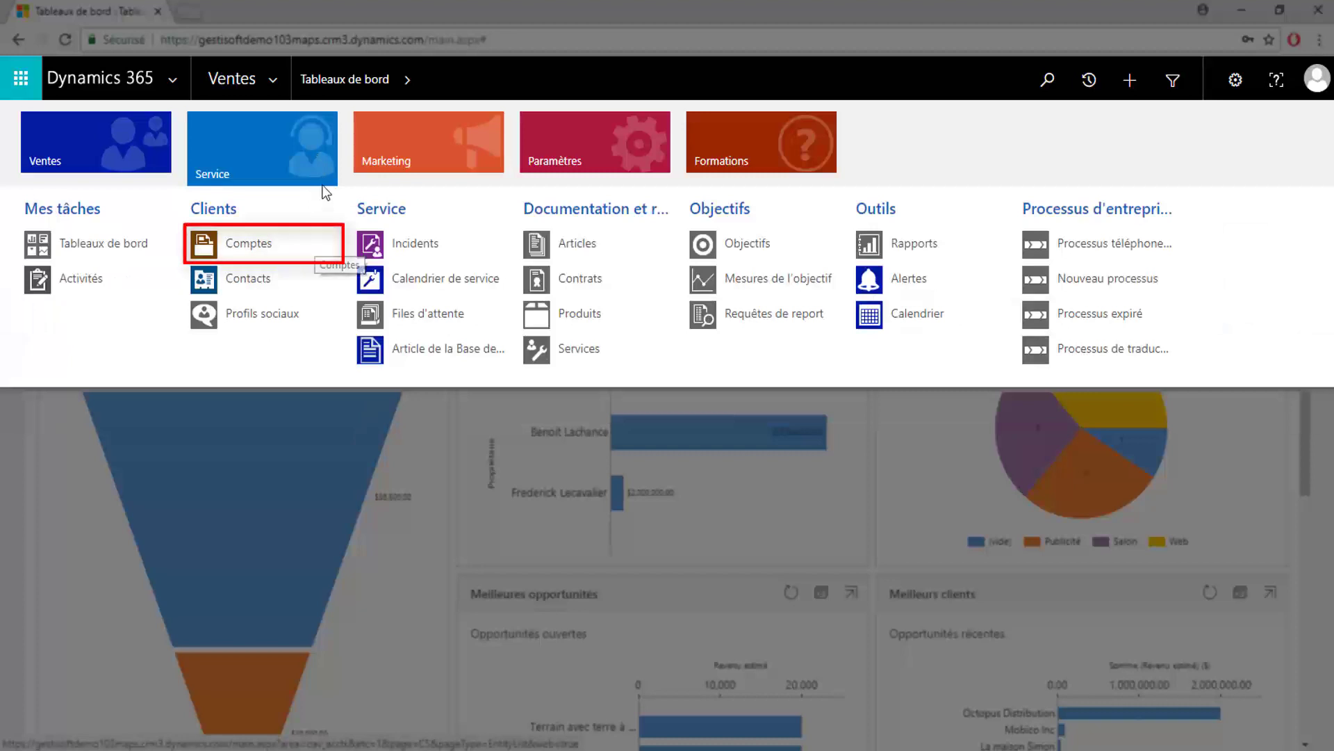
Browse the Service and Marketing areas, then open the Comptes list from the Ventes area
{"action": "mouse_move", "coordinate": [381, 144]}
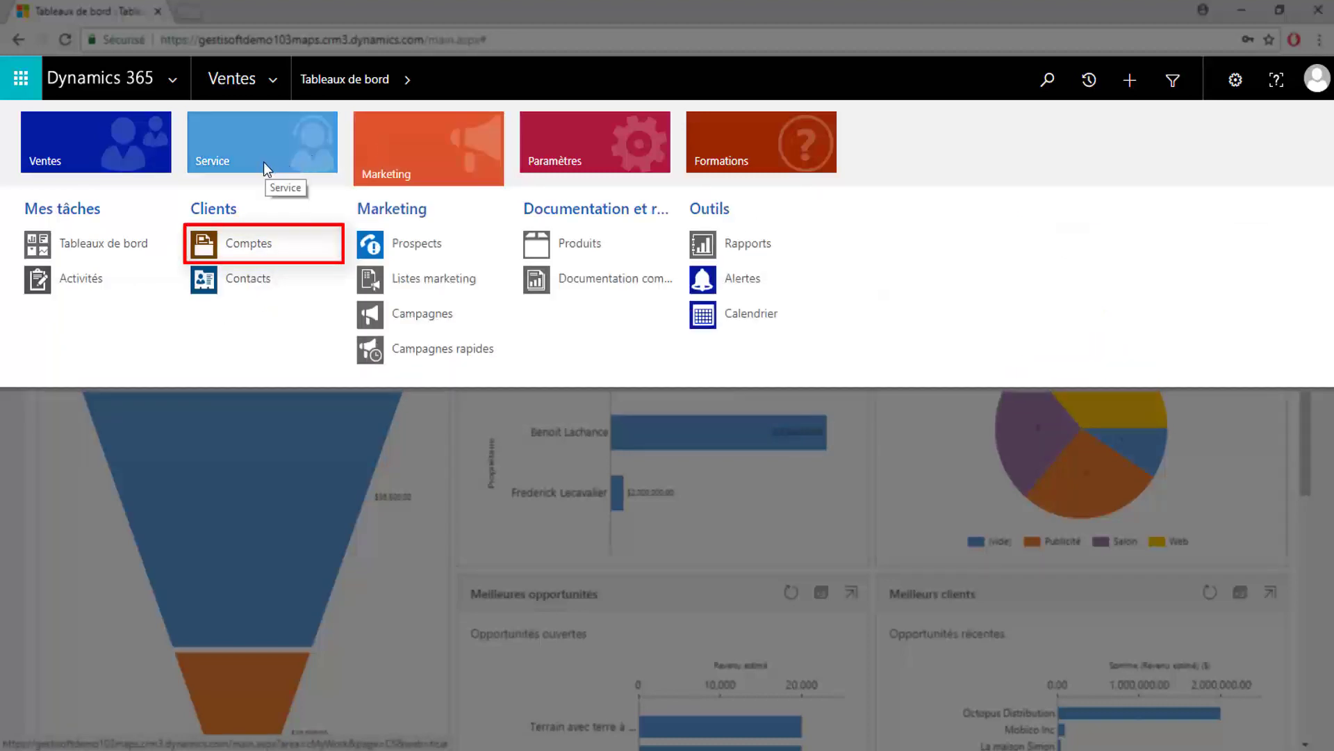
{"action": "mouse_move", "coordinate": [264, 162]}
{"action": "mouse_move", "coordinate": [169, 163]}
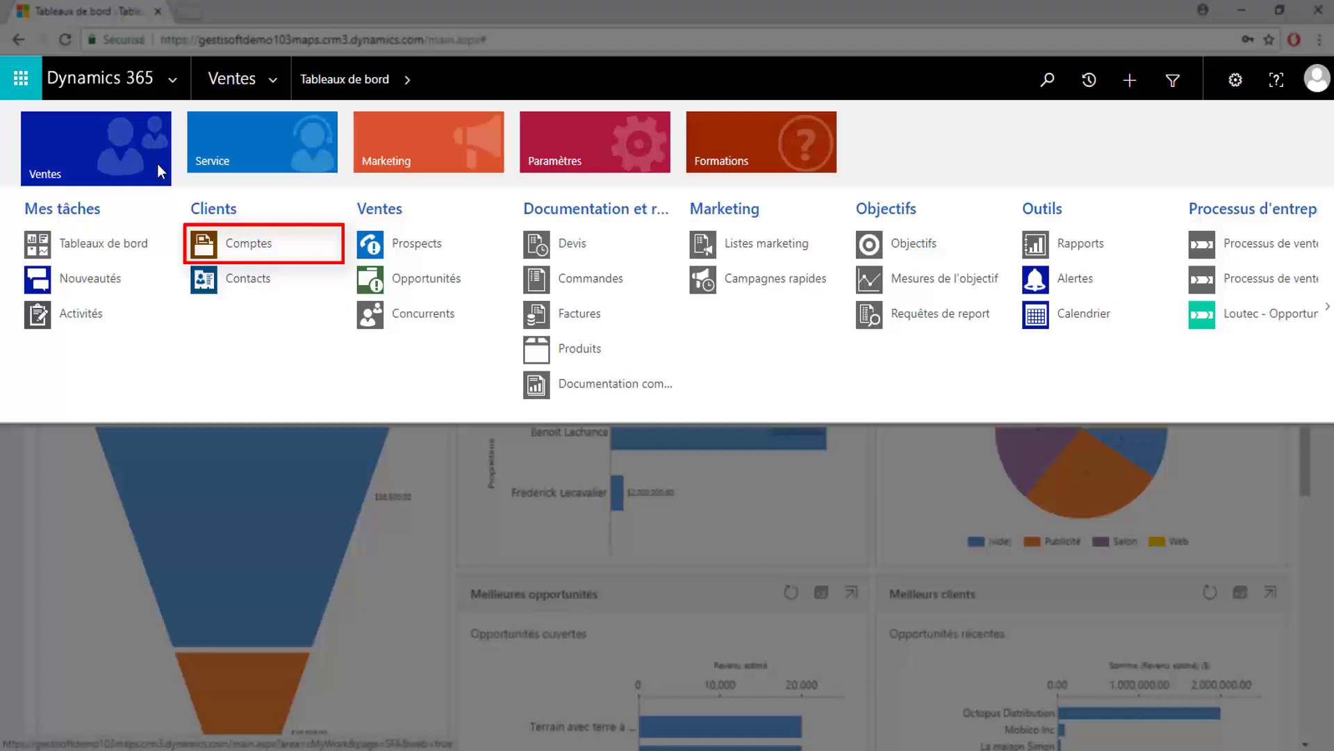
{"action": "left_click", "coordinate": [299, 156]}
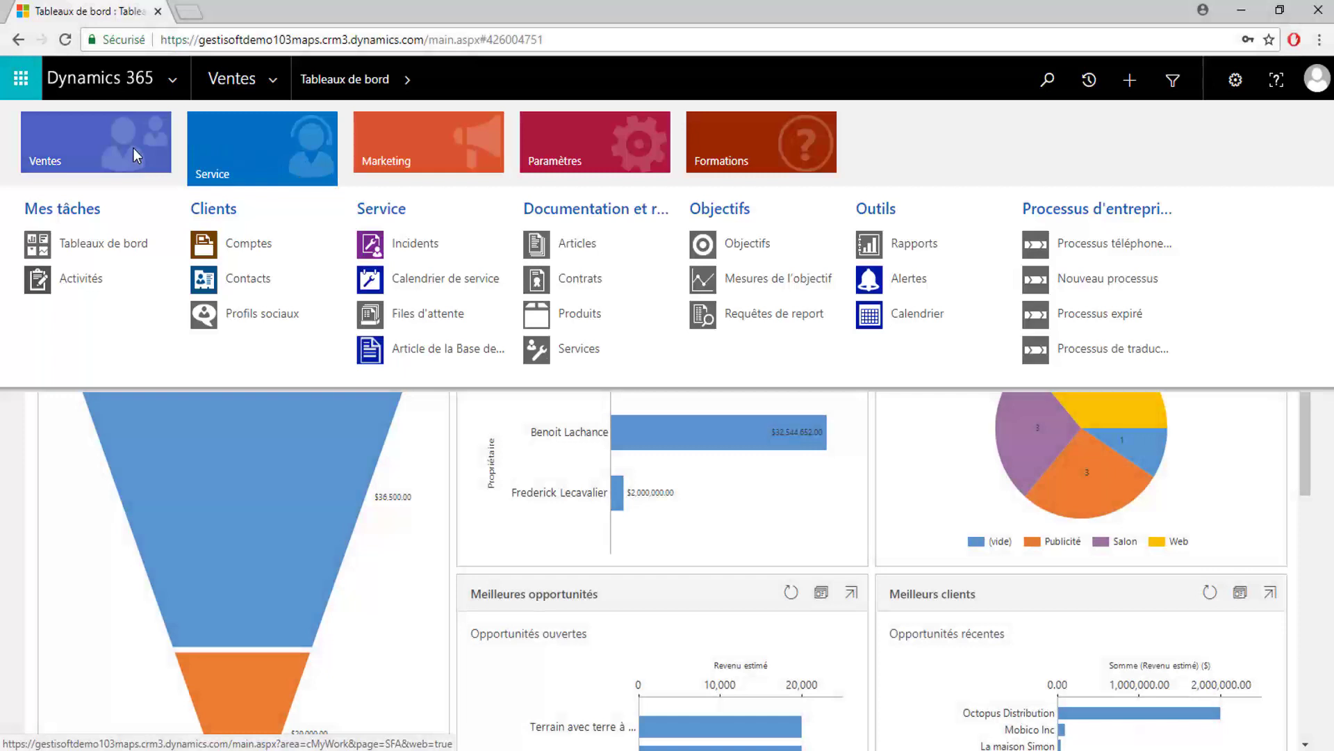
{"action": "left_click", "coordinate": [133, 148]}
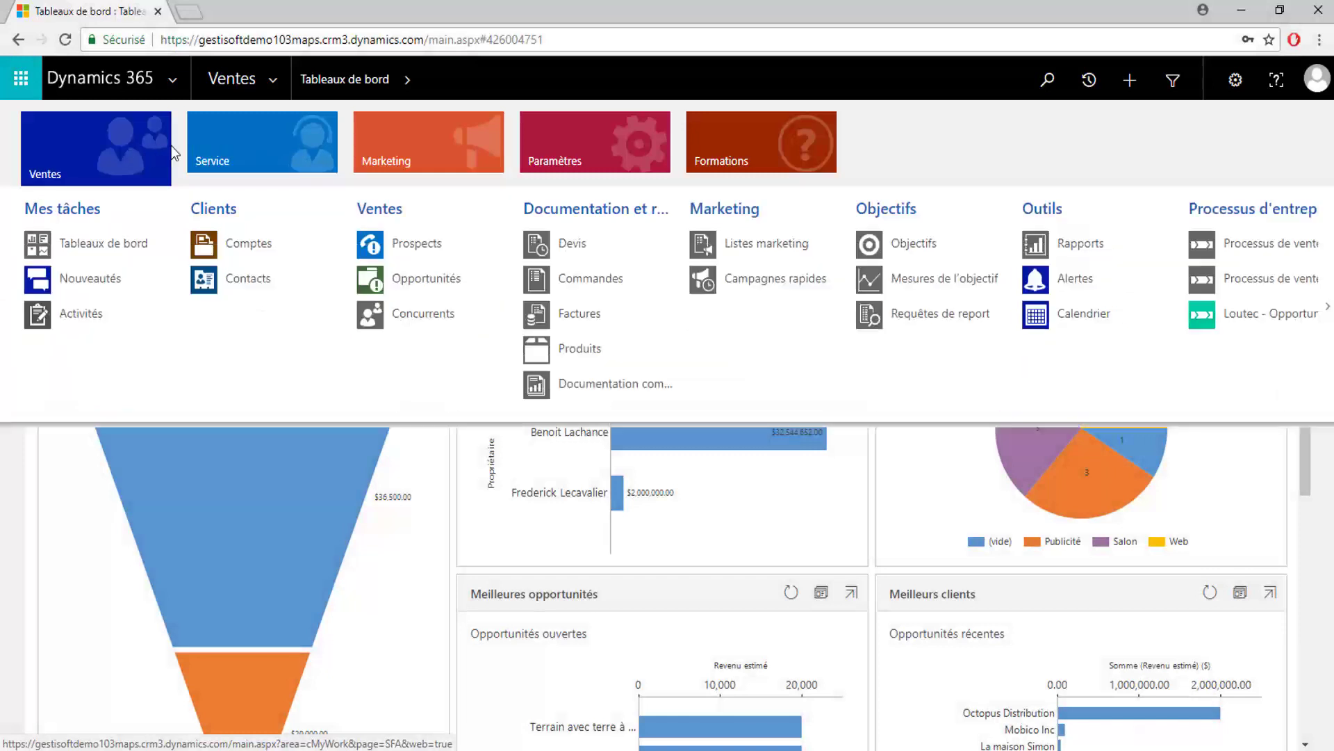
{"action": "left_click", "coordinate": [303, 248]}
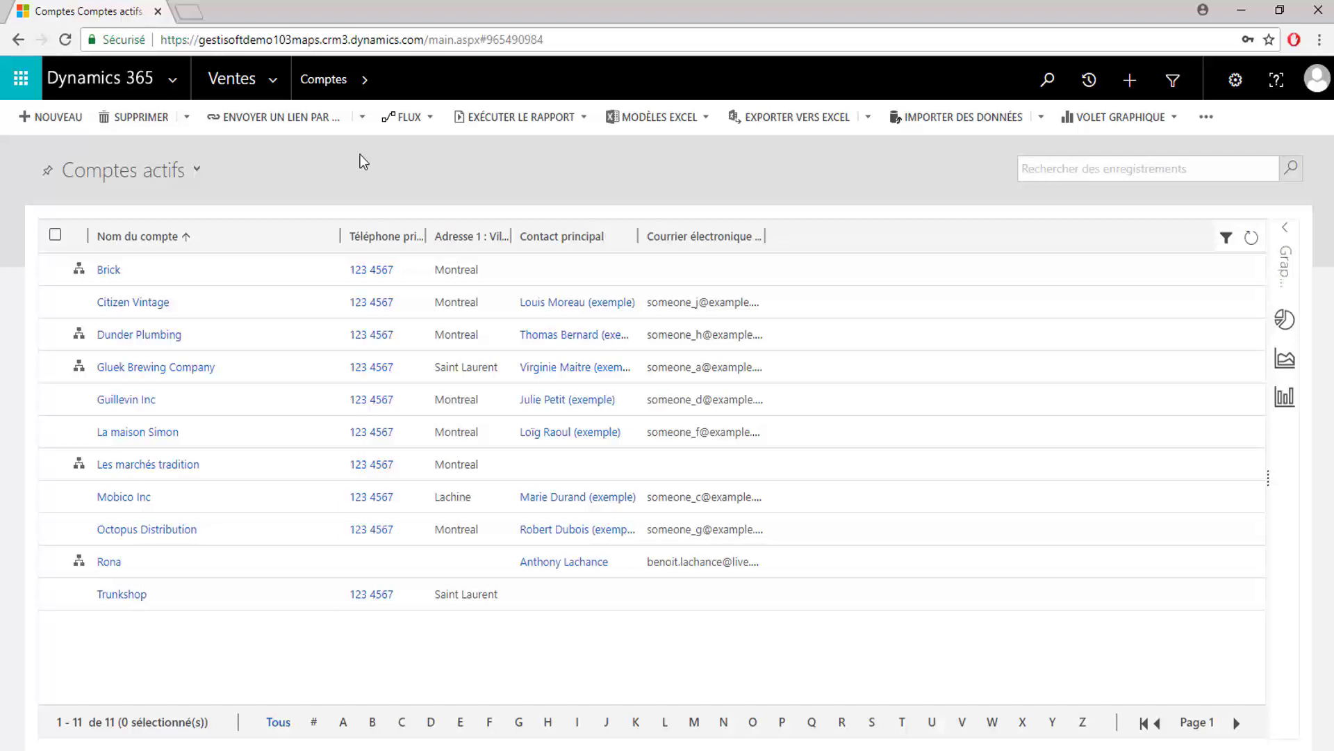
{"action": "left_click", "coordinate": [198, 170]}
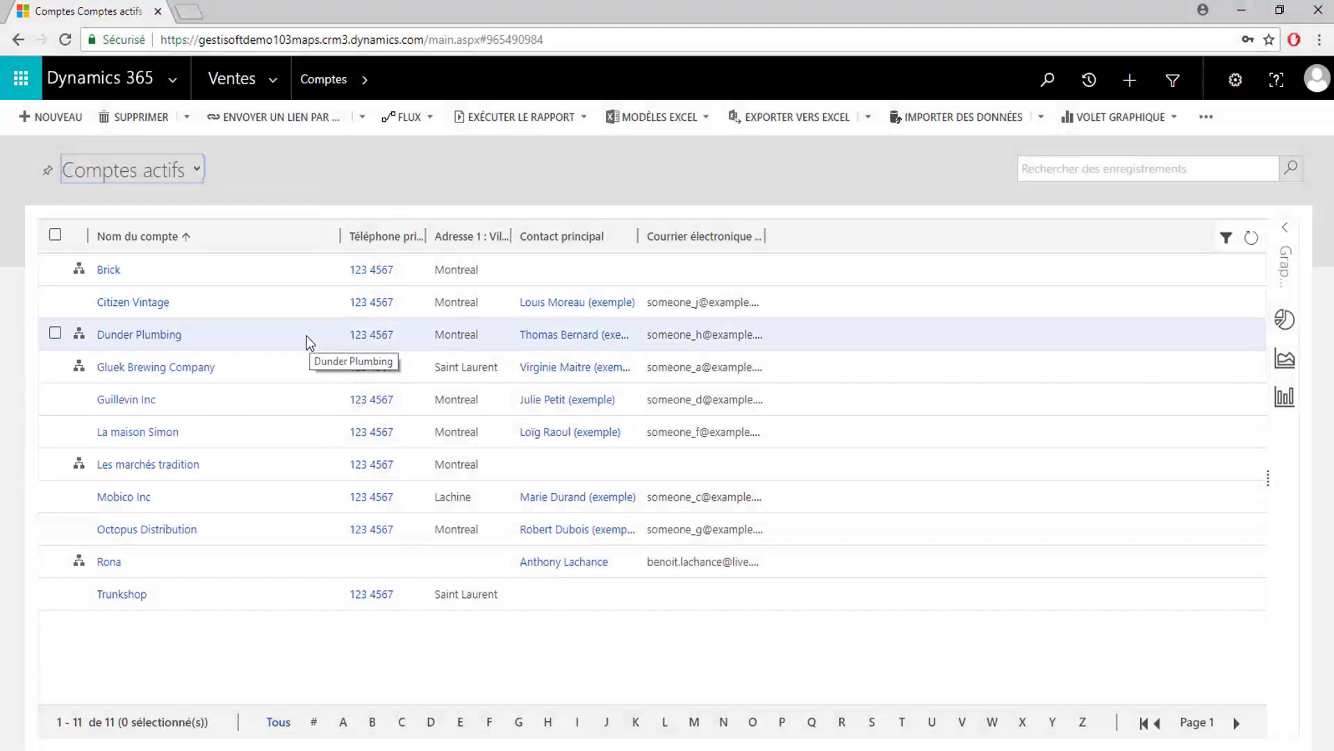
{"action": "left_click", "coordinate": [77, 271]}
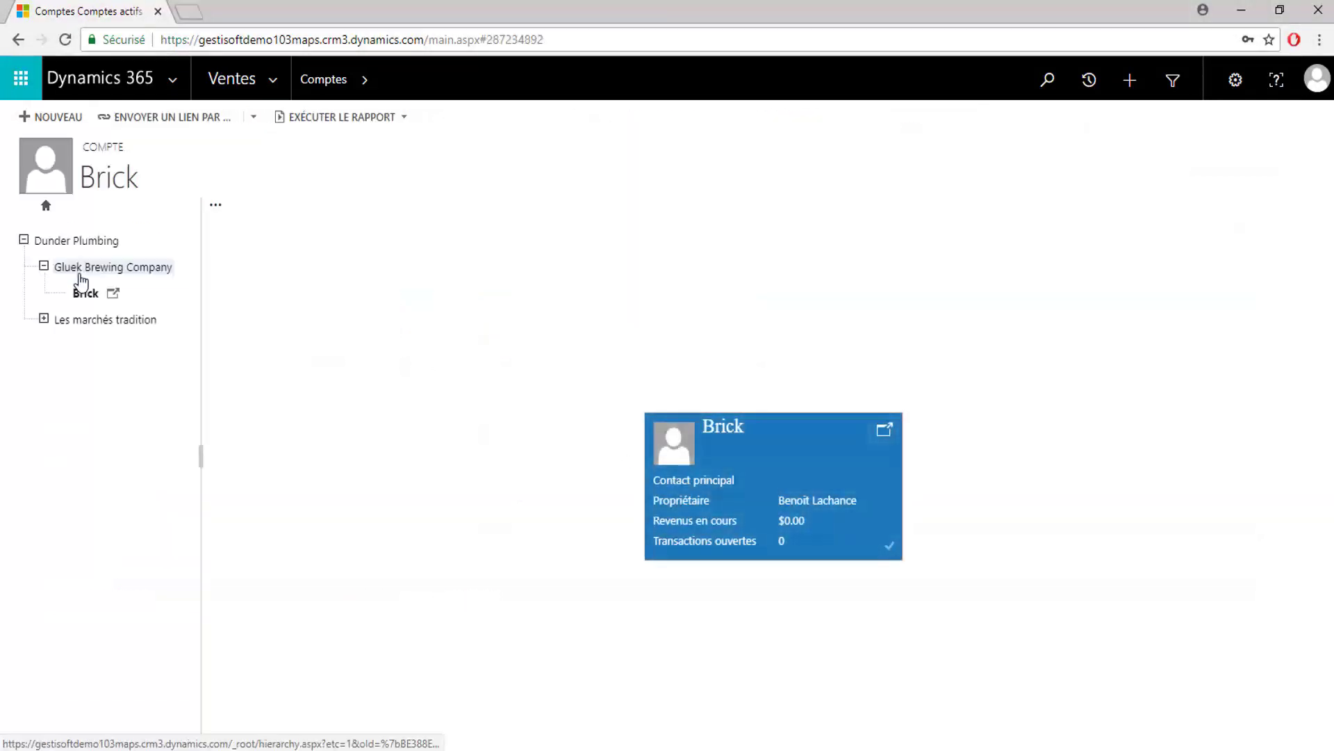
{"action": "left_click", "coordinate": [43, 320]}
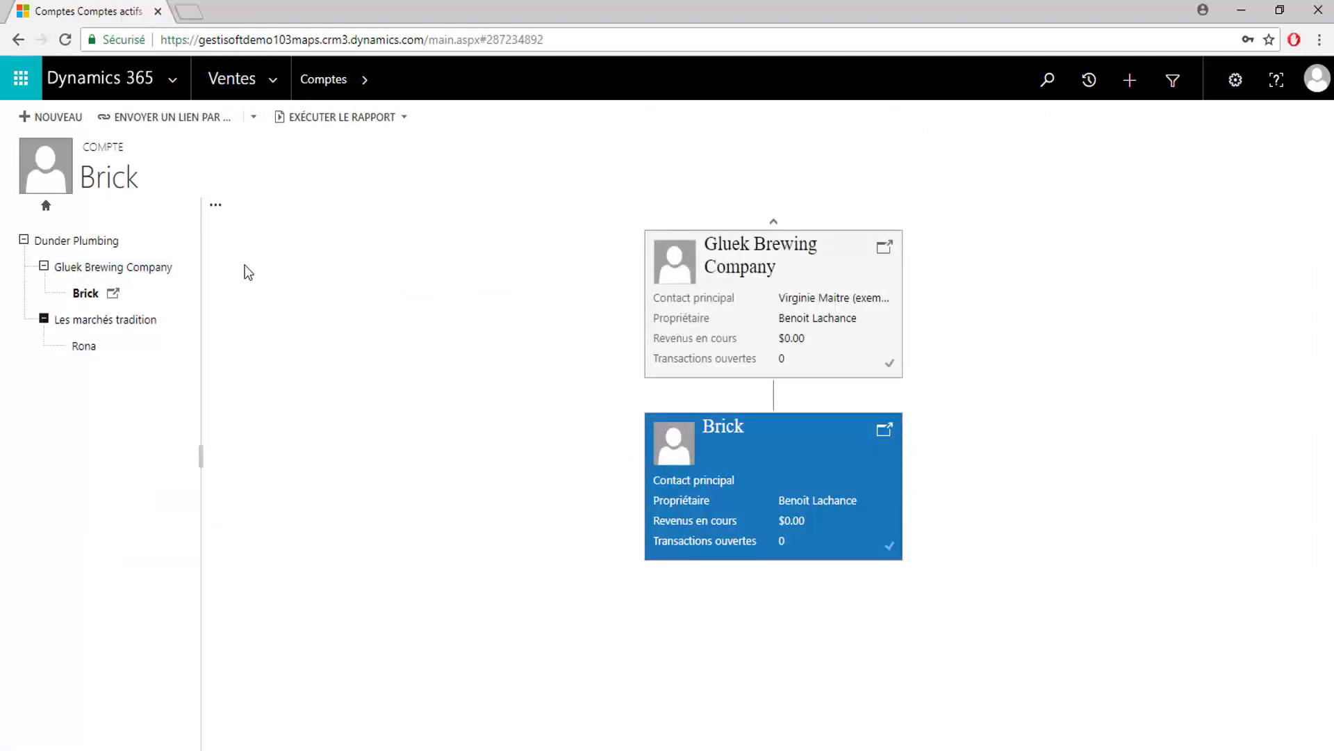
{"action": "left_click", "coordinate": [781, 224]}
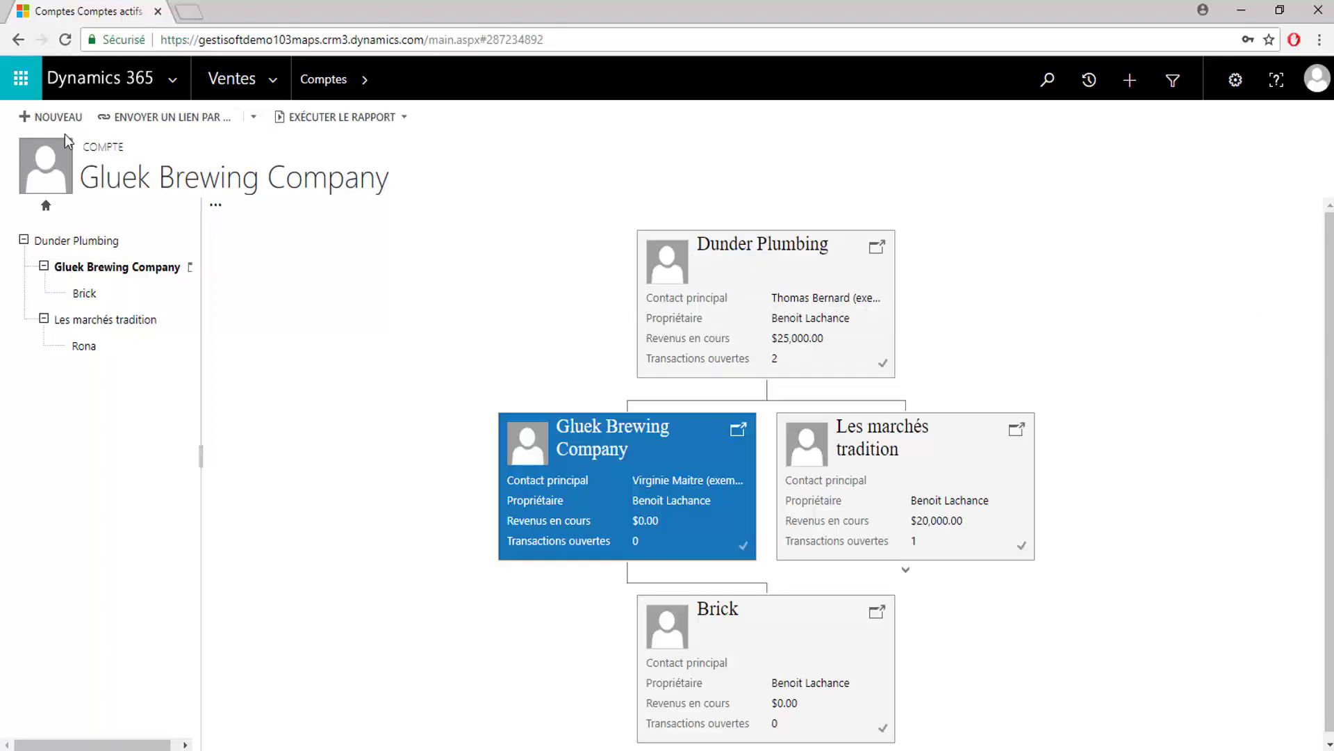
{"action": "left_click", "coordinate": [18, 39]}
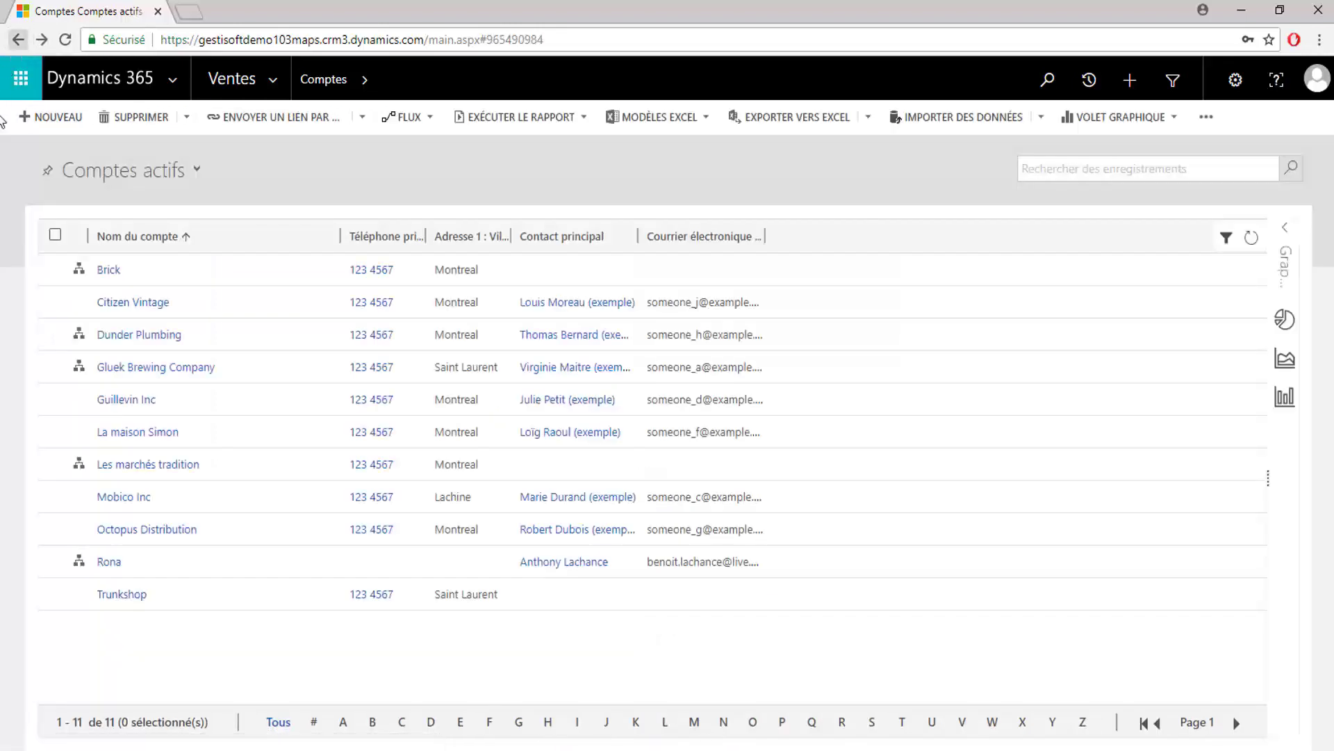
Open the Brick account record and review its account information and address in the Résumé section
{"action": "left_click", "coordinate": [116, 277]}
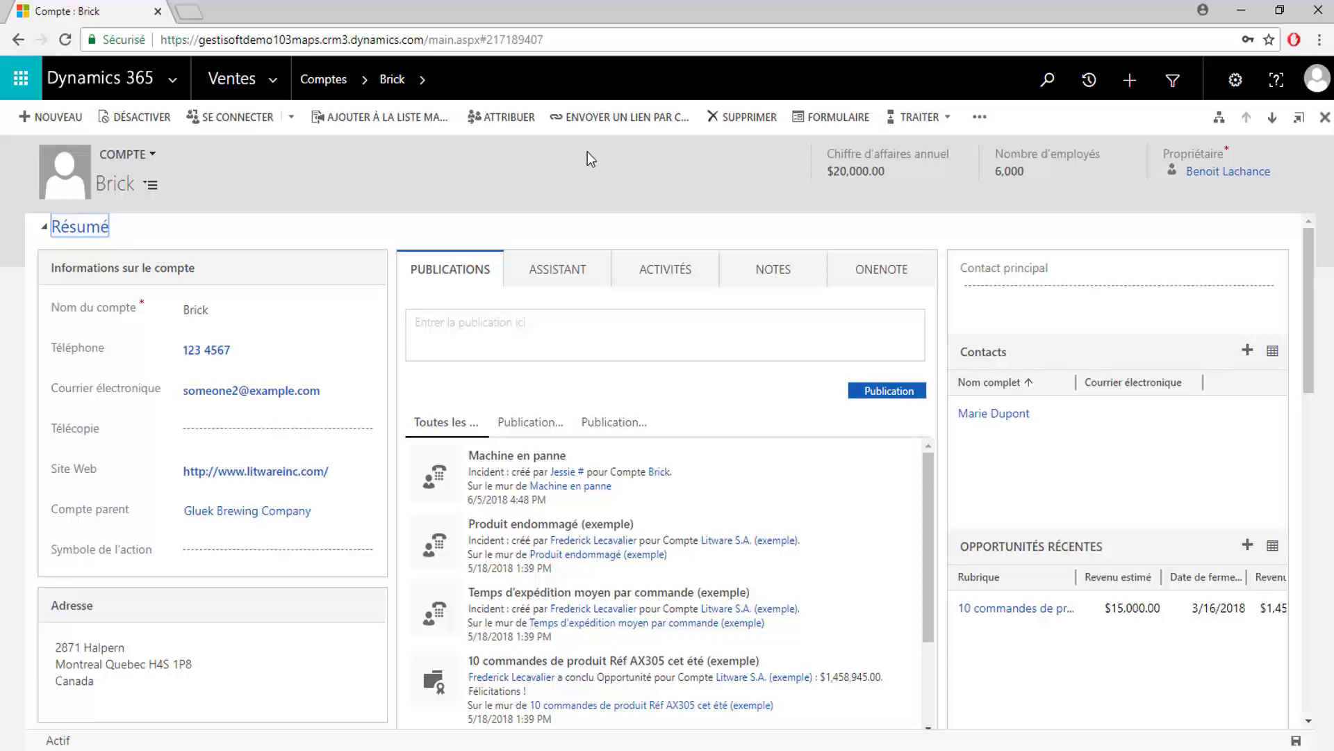
{"action": "left_click", "coordinate": [1310, 250]}
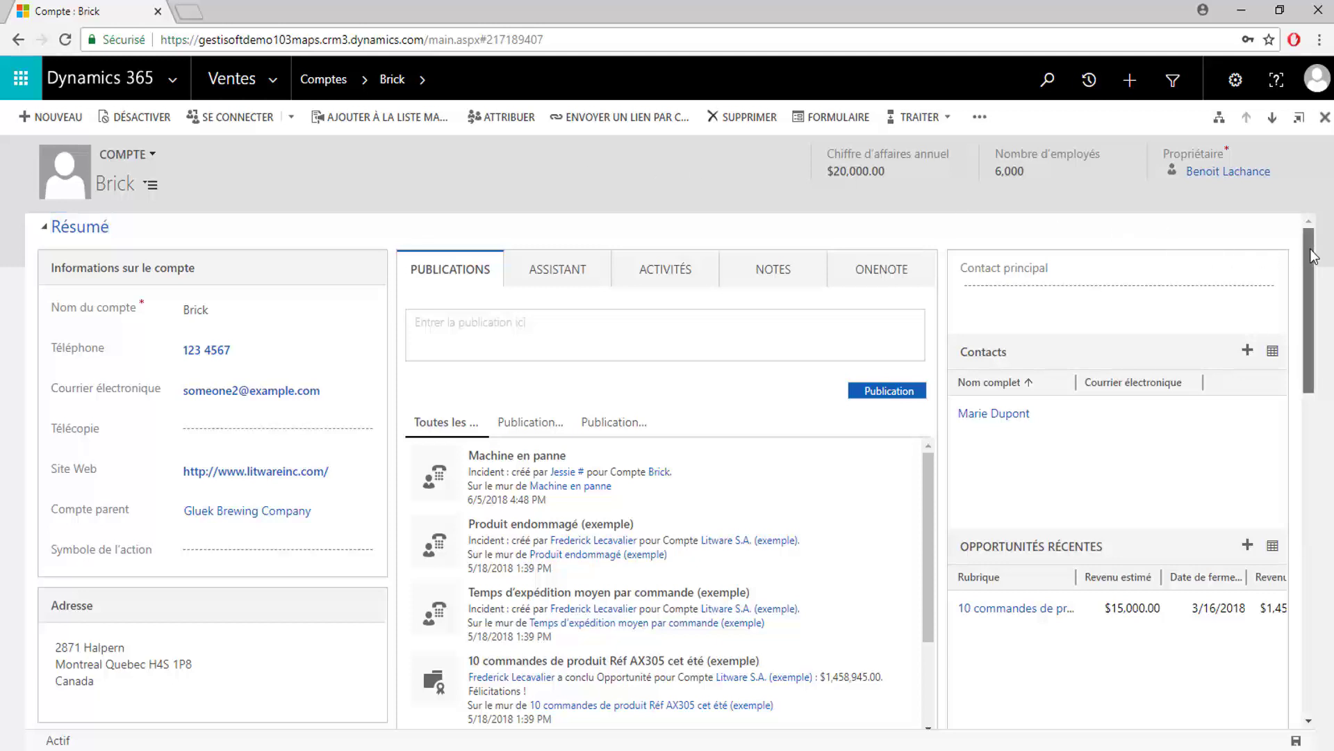
{"action": "left_click_drag", "start_coordinate": [1314, 256], "coordinate": [1279, 244]}
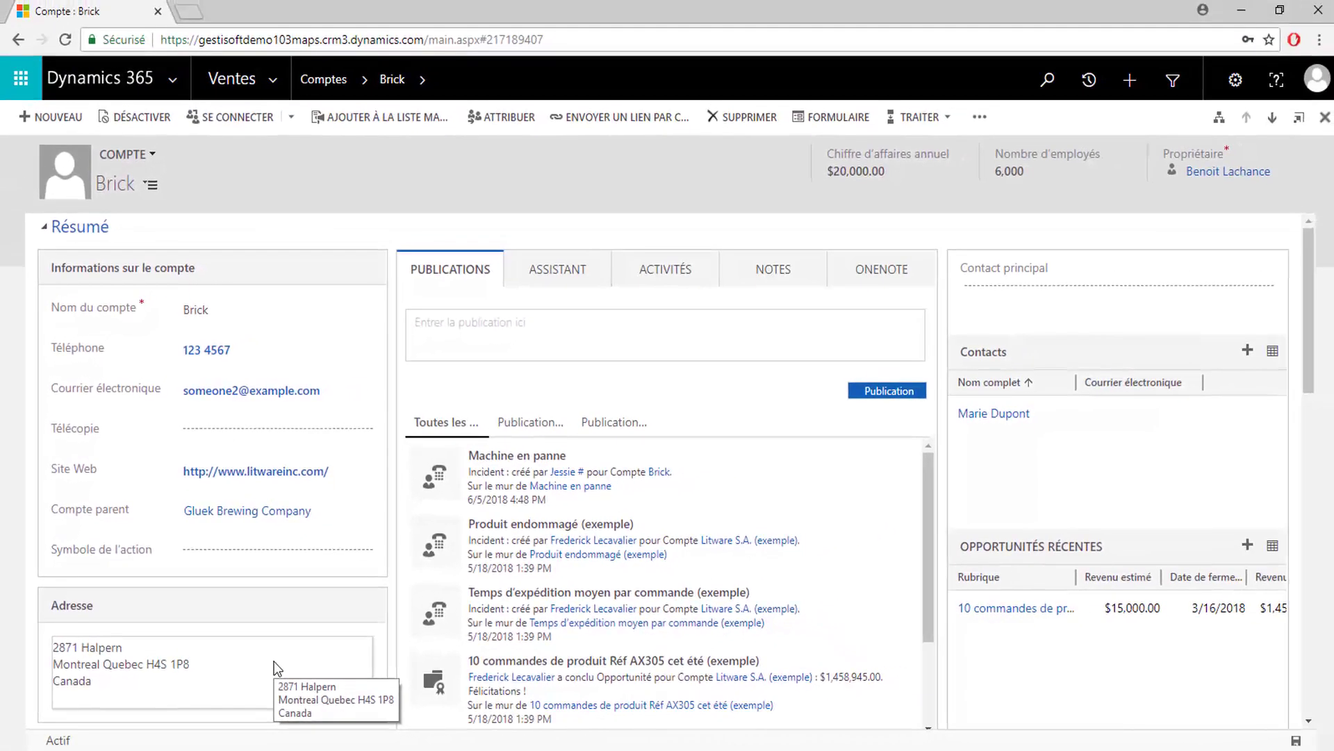
{"action": "scroll", "coordinate": [274, 661], "scroll_direction": "down", "scroll_amount": 1}
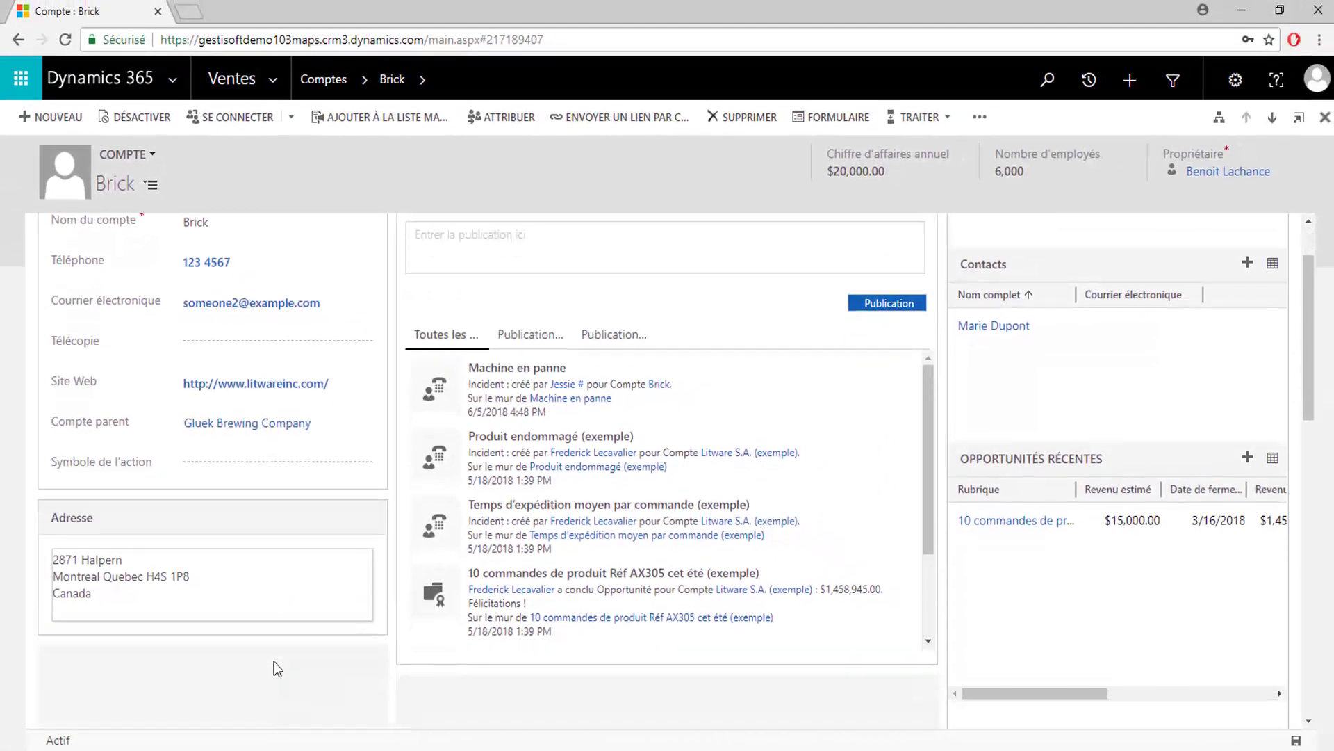
{"action": "scroll", "coordinate": [274, 660], "scroll_direction": "up", "scroll_amount": 1}
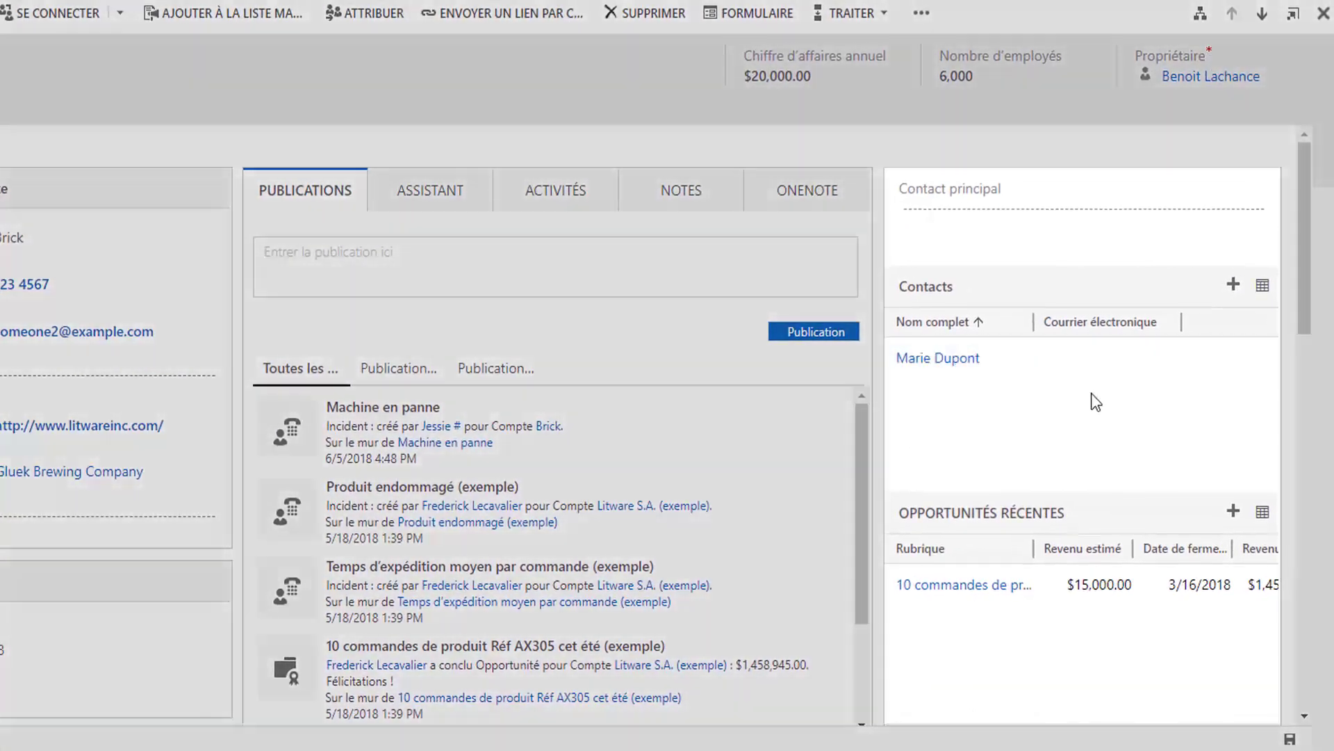
Review the contacts, recent opportunities and recent incidents listed on the Brick account record
{"action": "mouse_move", "coordinate": [1256, 398]}
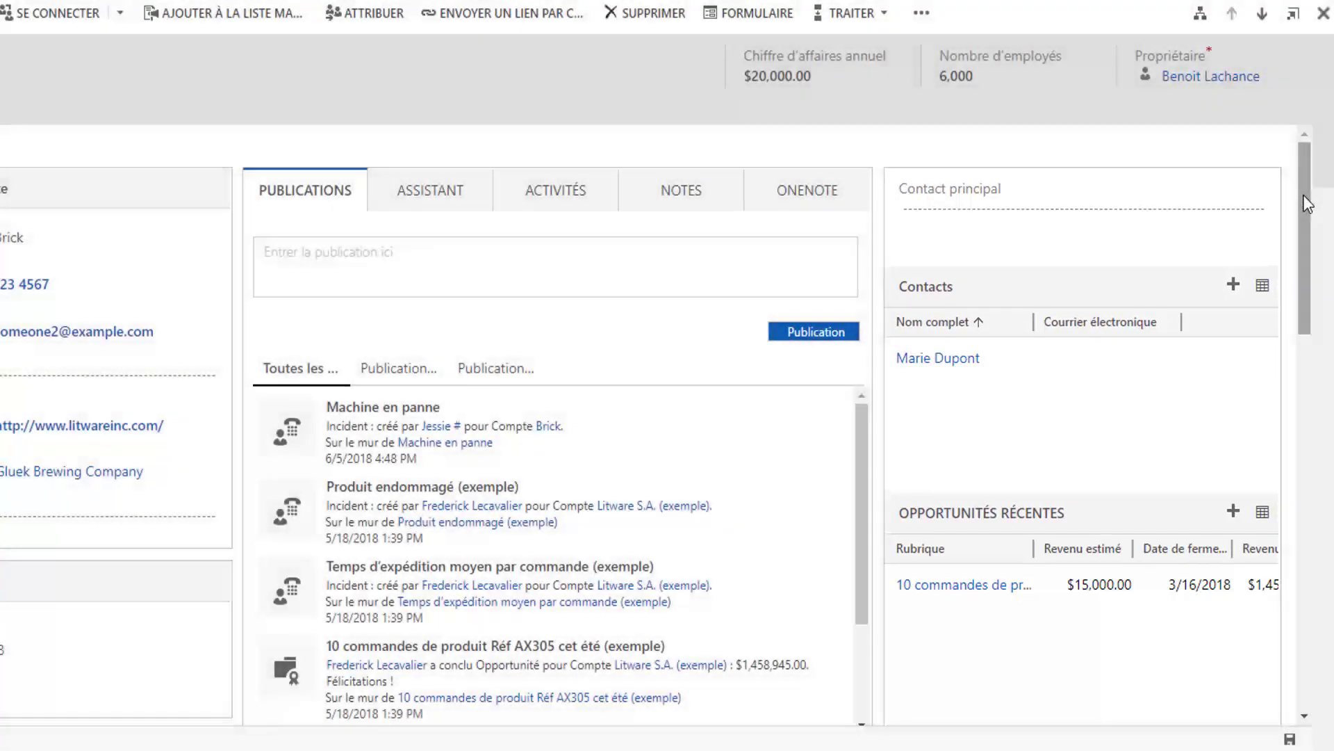
{"action": "scroll", "coordinate": [1304, 202], "scroll_direction": "down", "scroll_amount": 3}
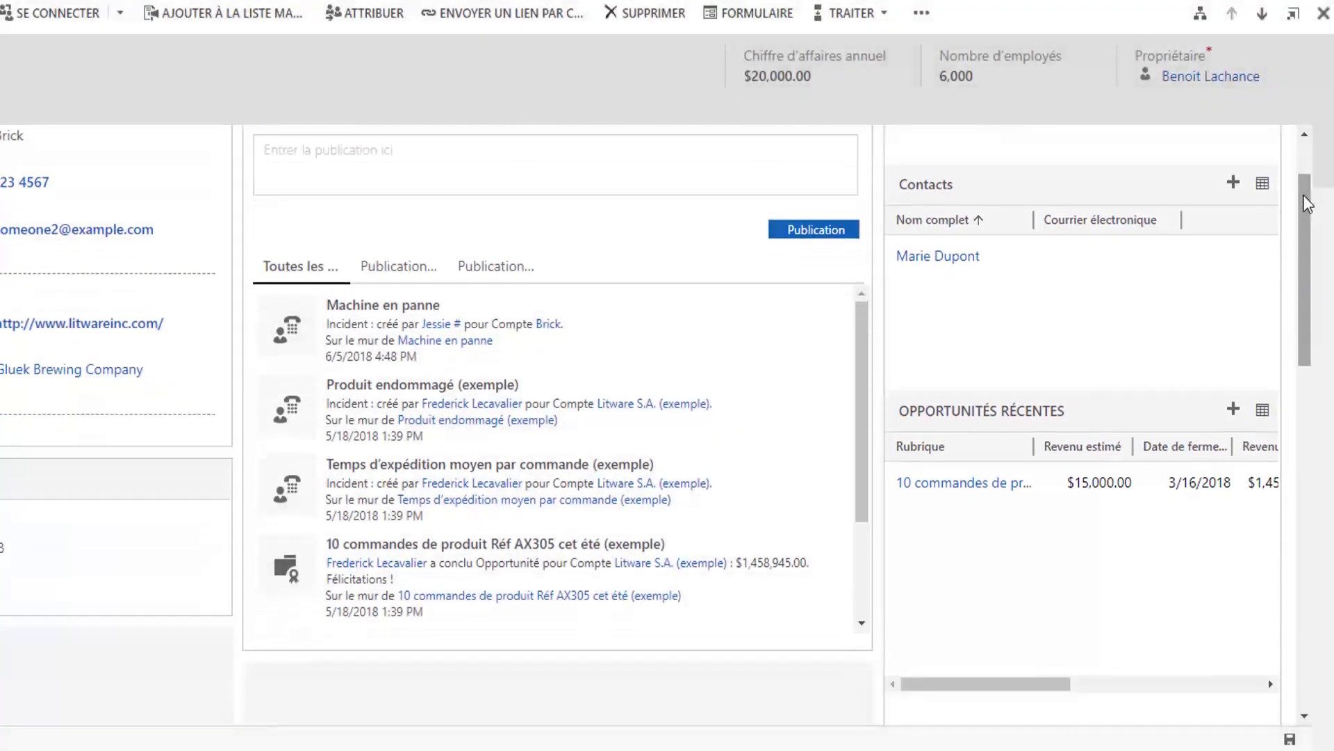
{"action": "left_click_drag", "start_coordinate": [1299, 234], "coordinate": [1307, 266]}
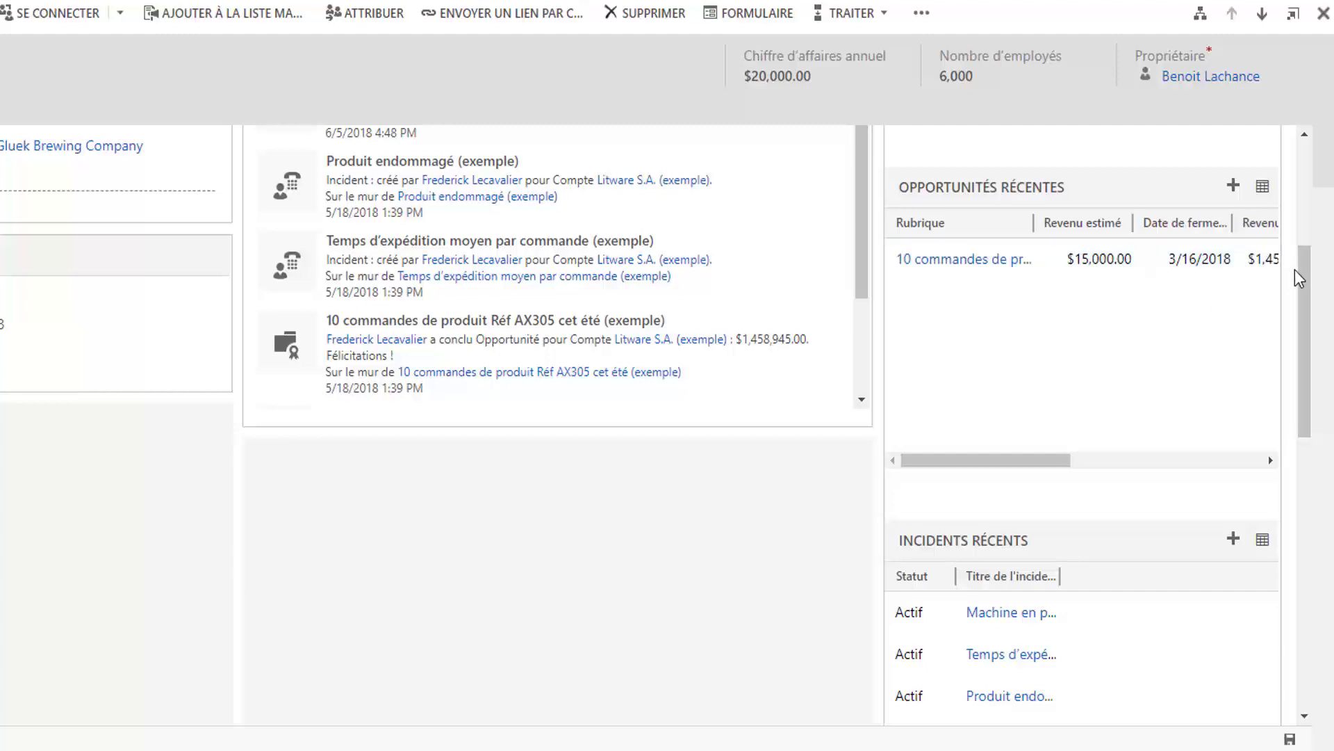
{"action": "left_click_drag", "start_coordinate": [1296, 271], "coordinate": [1297, 312]}
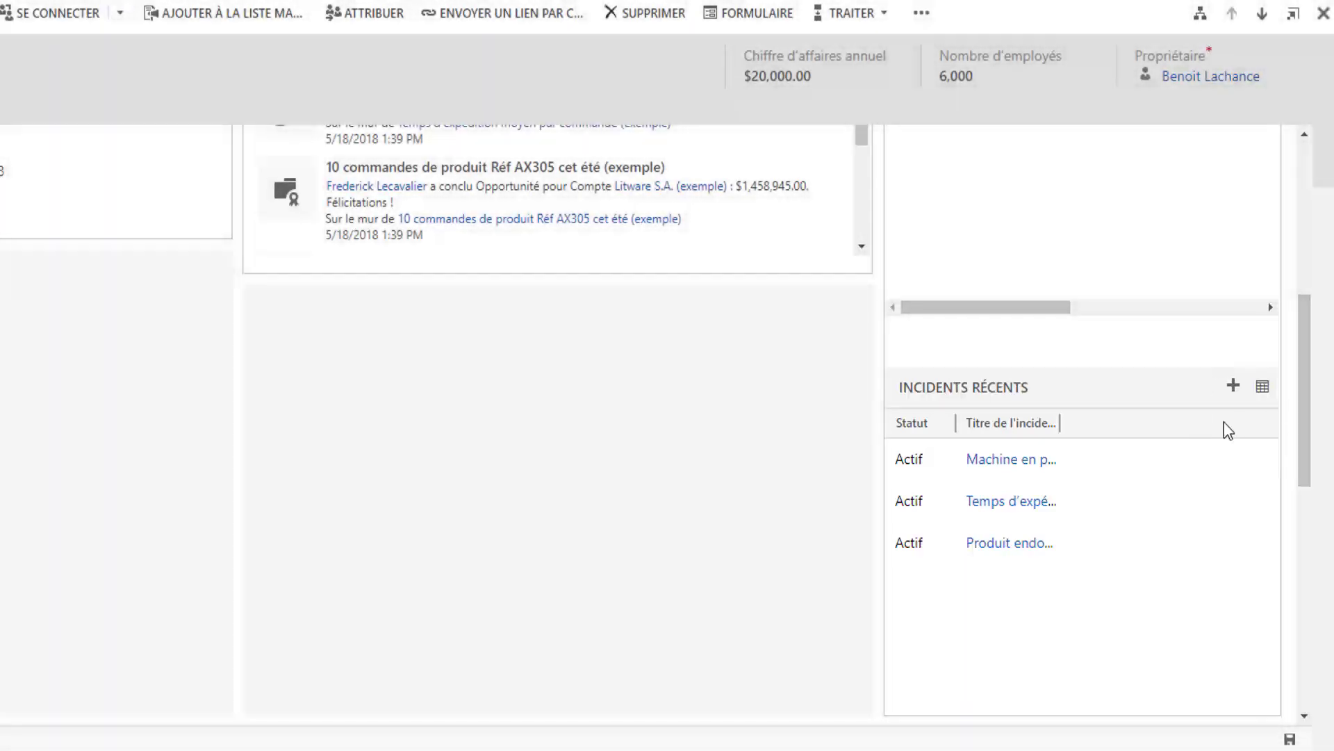
{"action": "left_click_drag", "start_coordinate": [1297, 373], "coordinate": [1295, 207]}
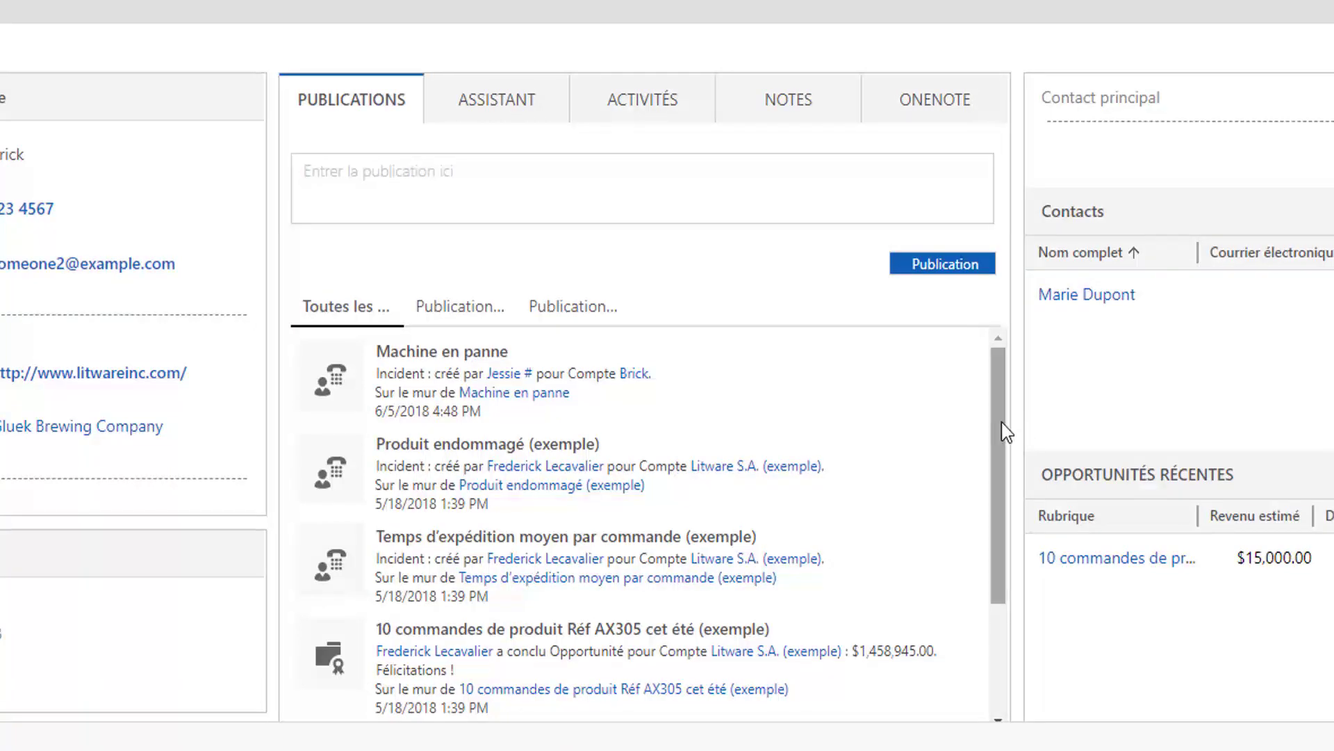
Examine the Brick account's publications, notes and activities, ending back on the publications
{"action": "mouse_move", "coordinate": [941, 491]}
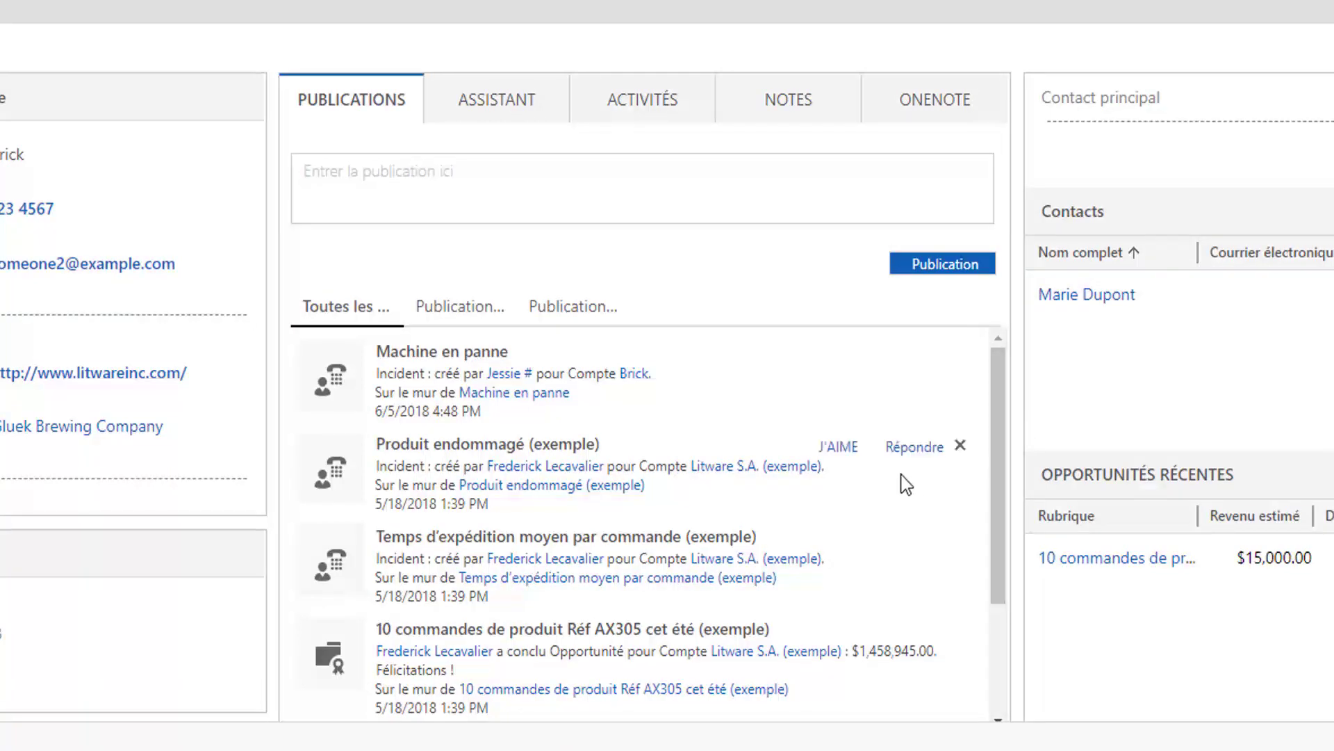
{"action": "mouse_move", "coordinate": [872, 387]}
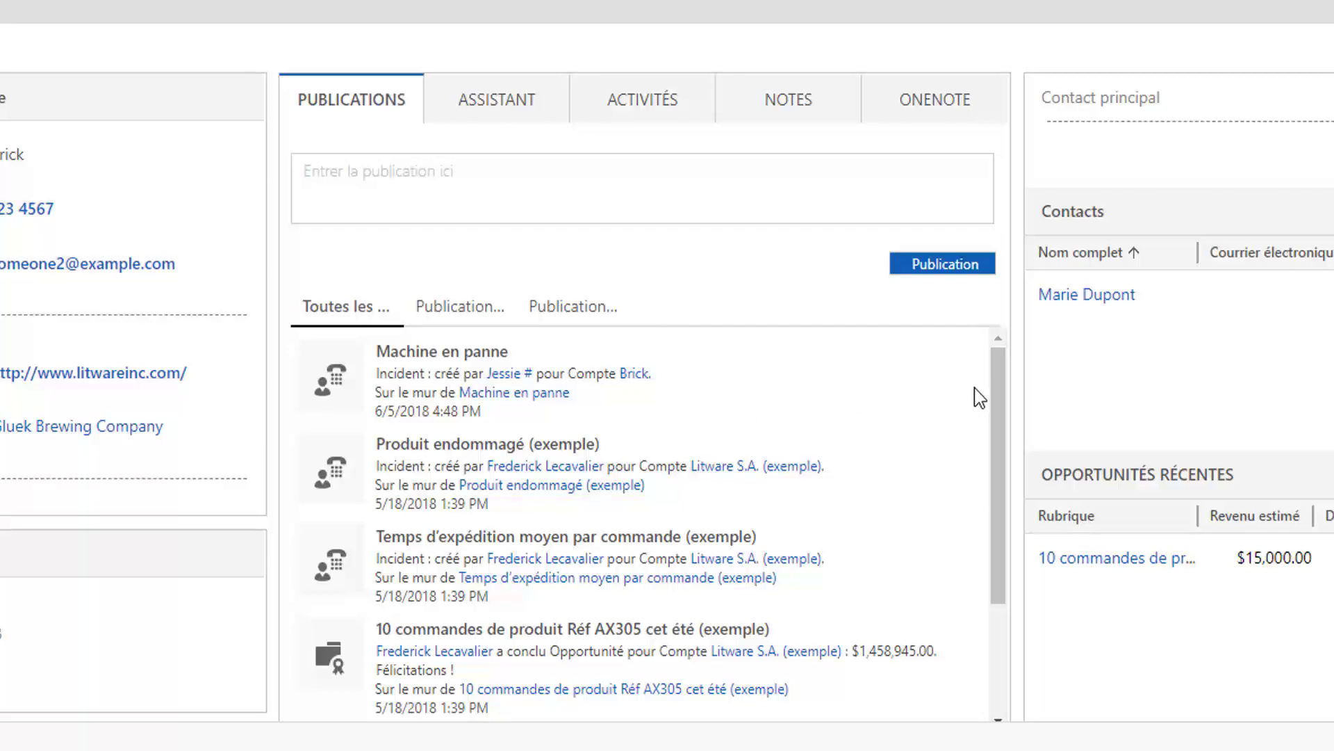
{"action": "left_click", "coordinate": [834, 118]}
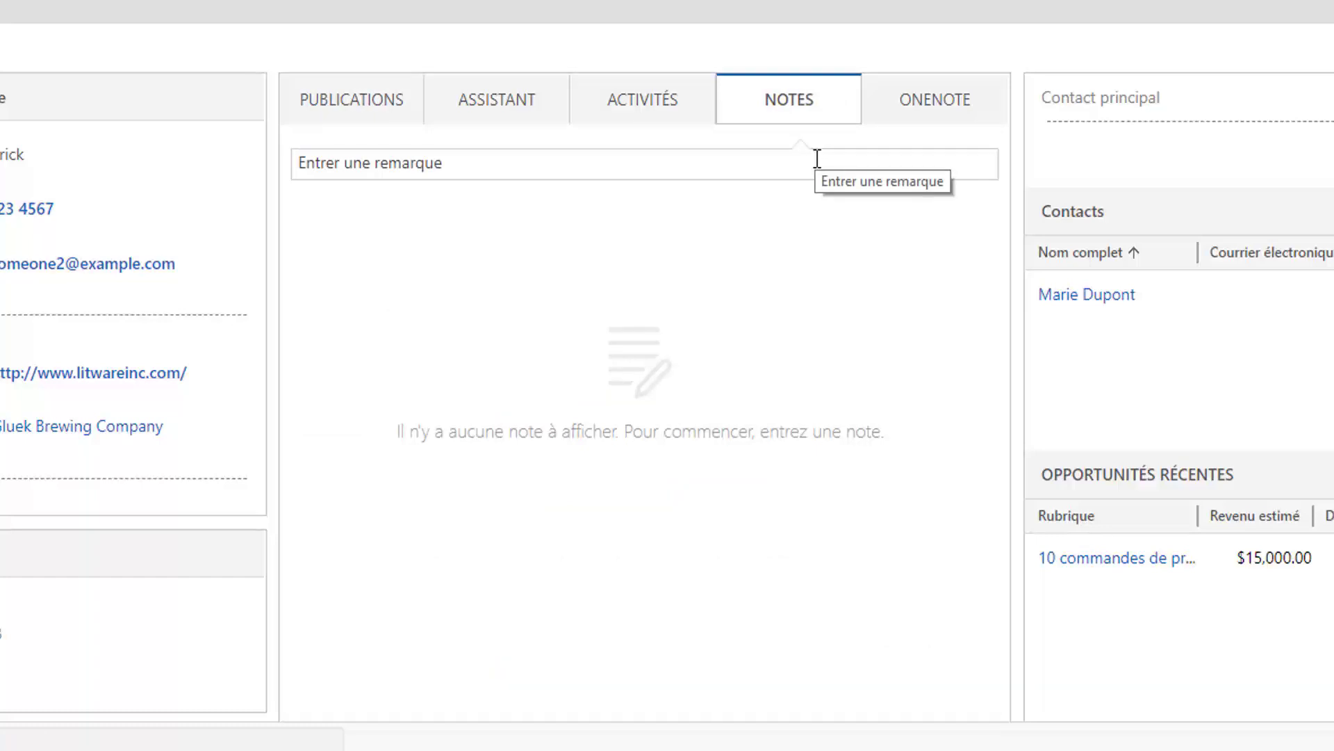
{"action": "left_click", "coordinate": [691, 114]}
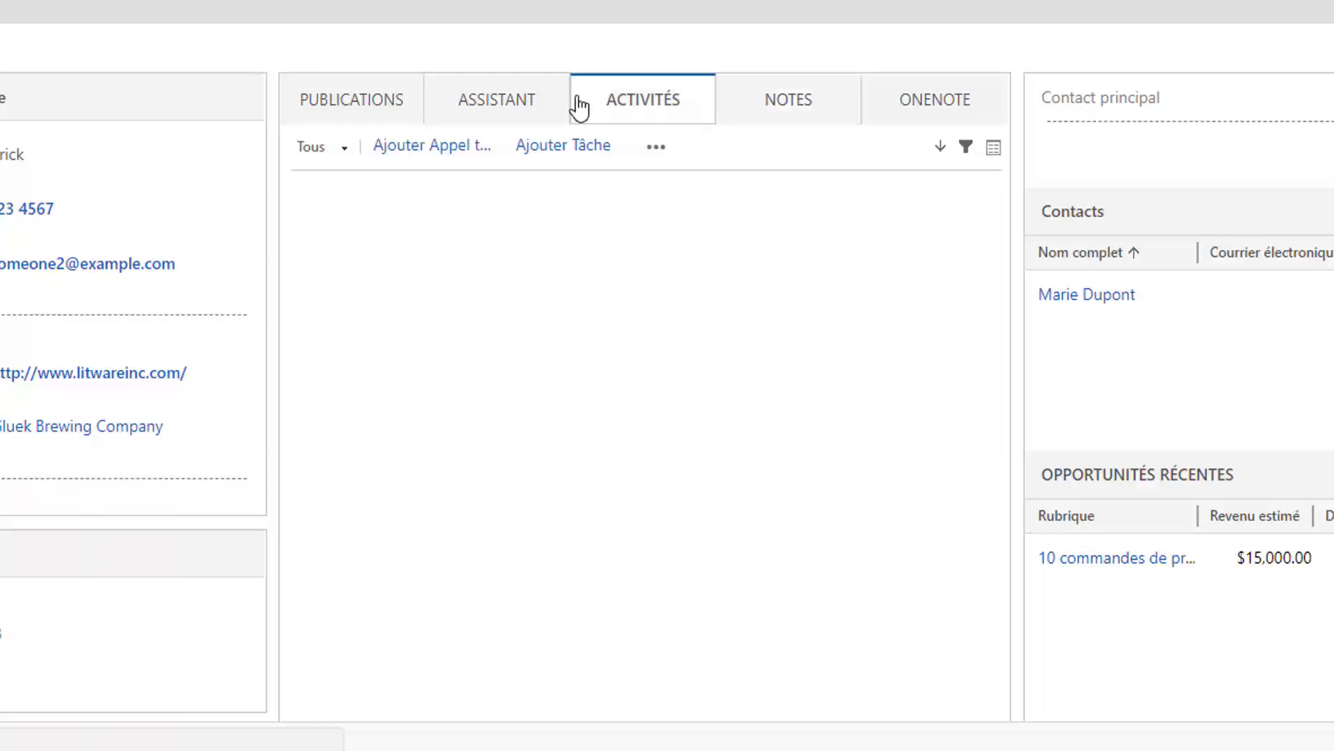
{"action": "left_click", "coordinate": [406, 109]}
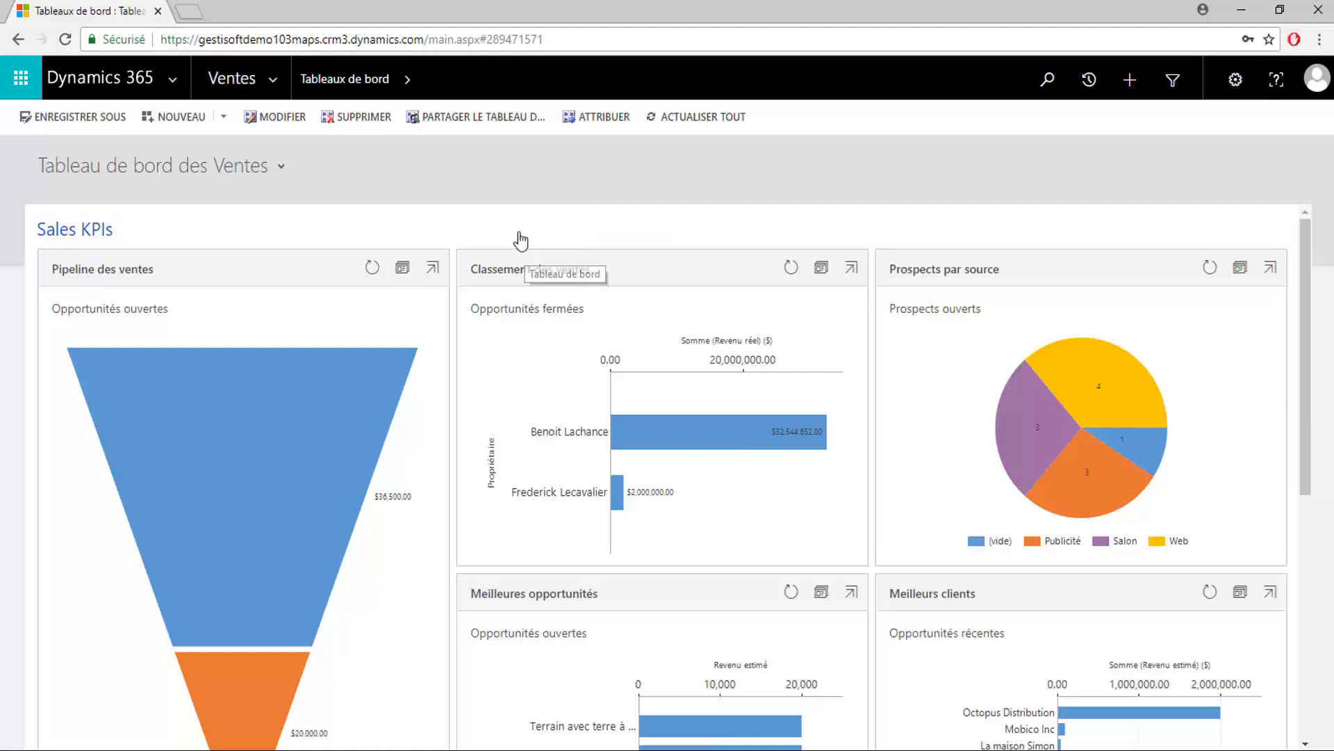
Launch Outlook from the Office 365 apps and switch to its inbox
{"action": "left_click", "coordinate": [21, 82]}
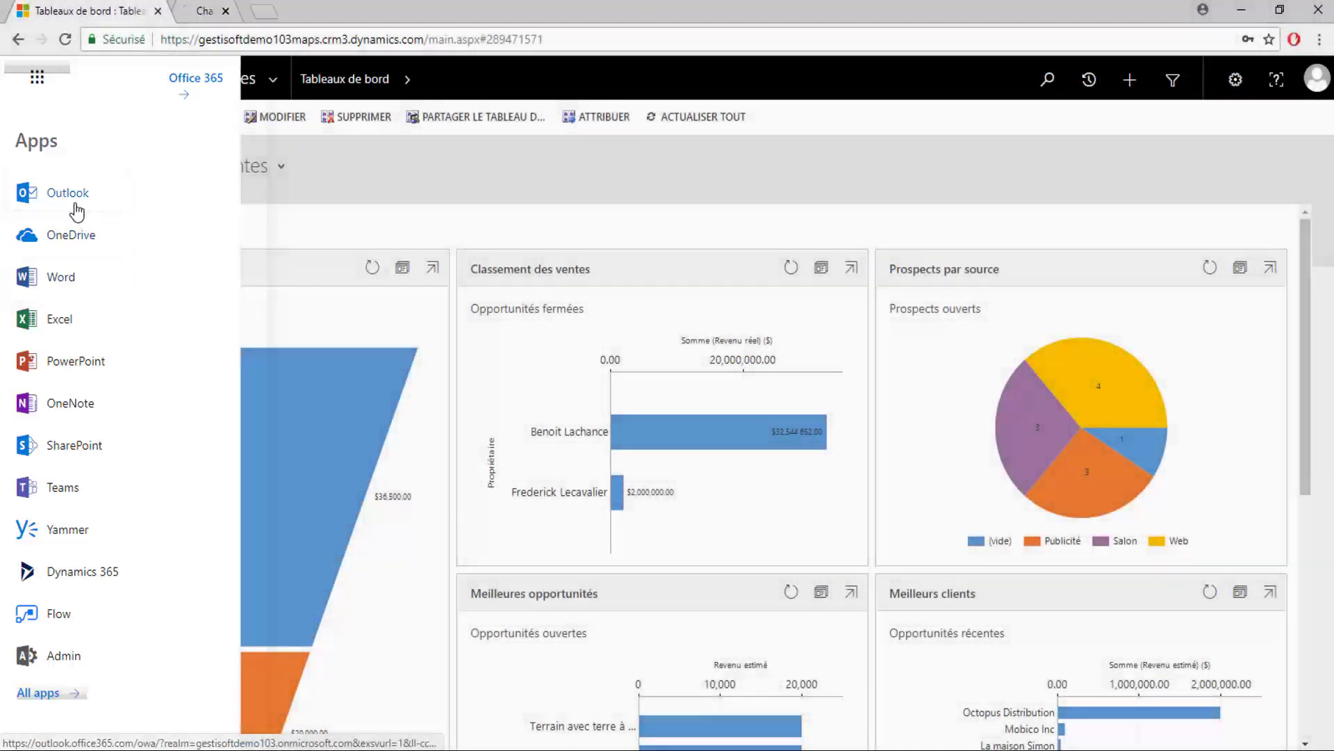
{"action": "left_click", "coordinate": [77, 209]}
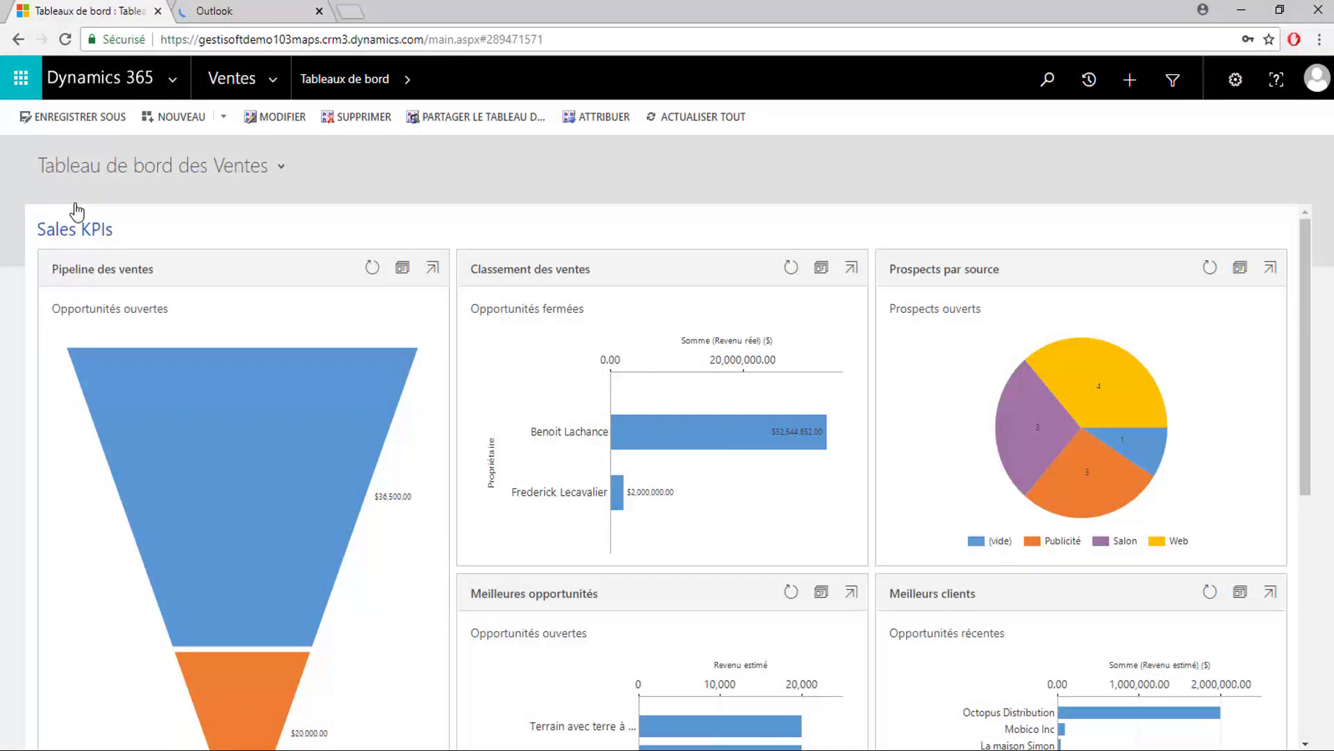
{"action": "left_click", "coordinate": [245, 19]}
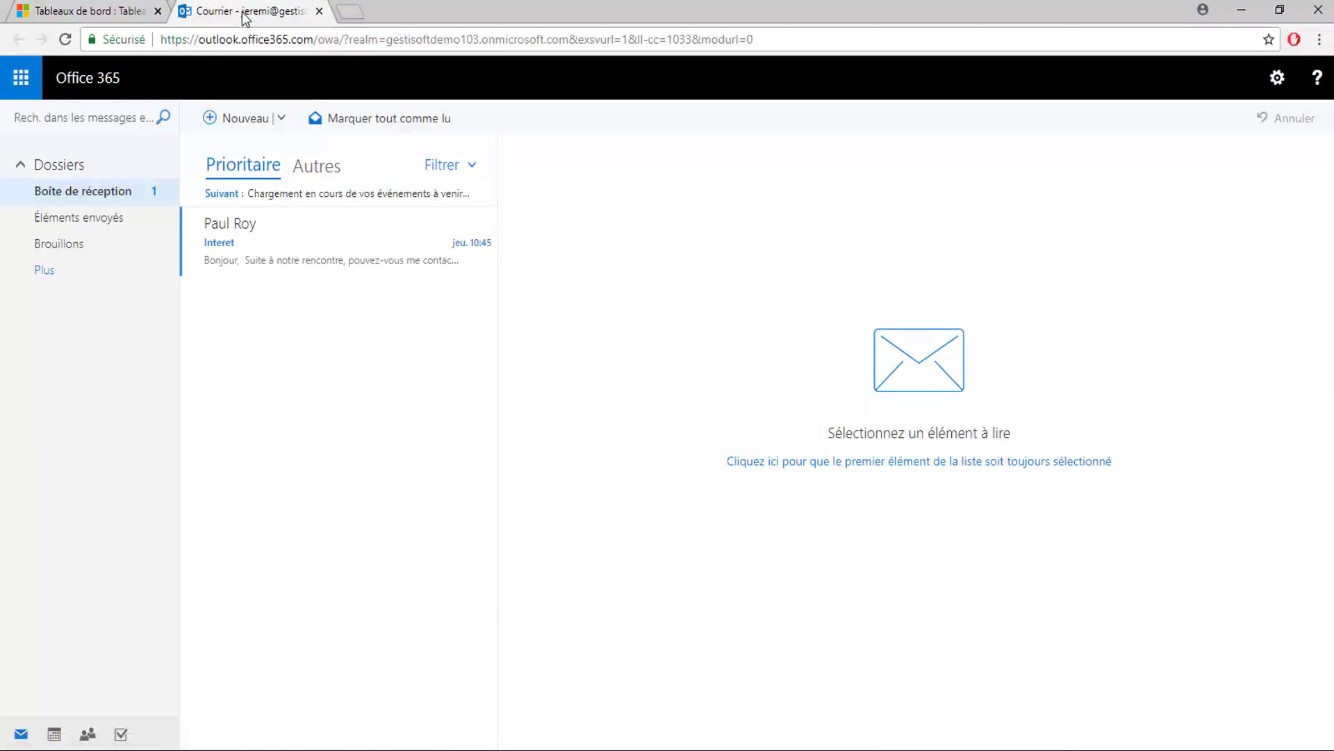
Open the "Interet" email, show its Dynamics 365 details, and start adding the unknown sender as a prospect
{"action": "left_click", "coordinate": [336, 231]}
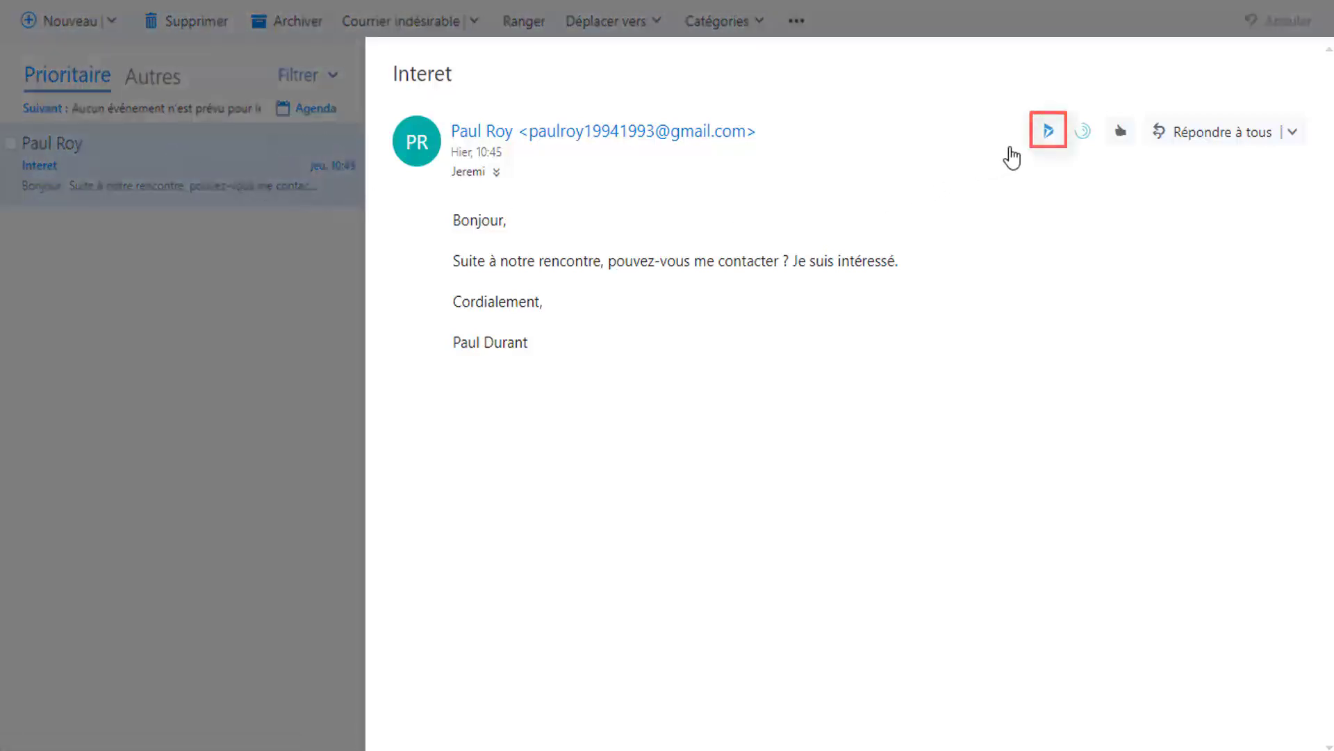
{"action": "left_click", "coordinate": [1049, 136]}
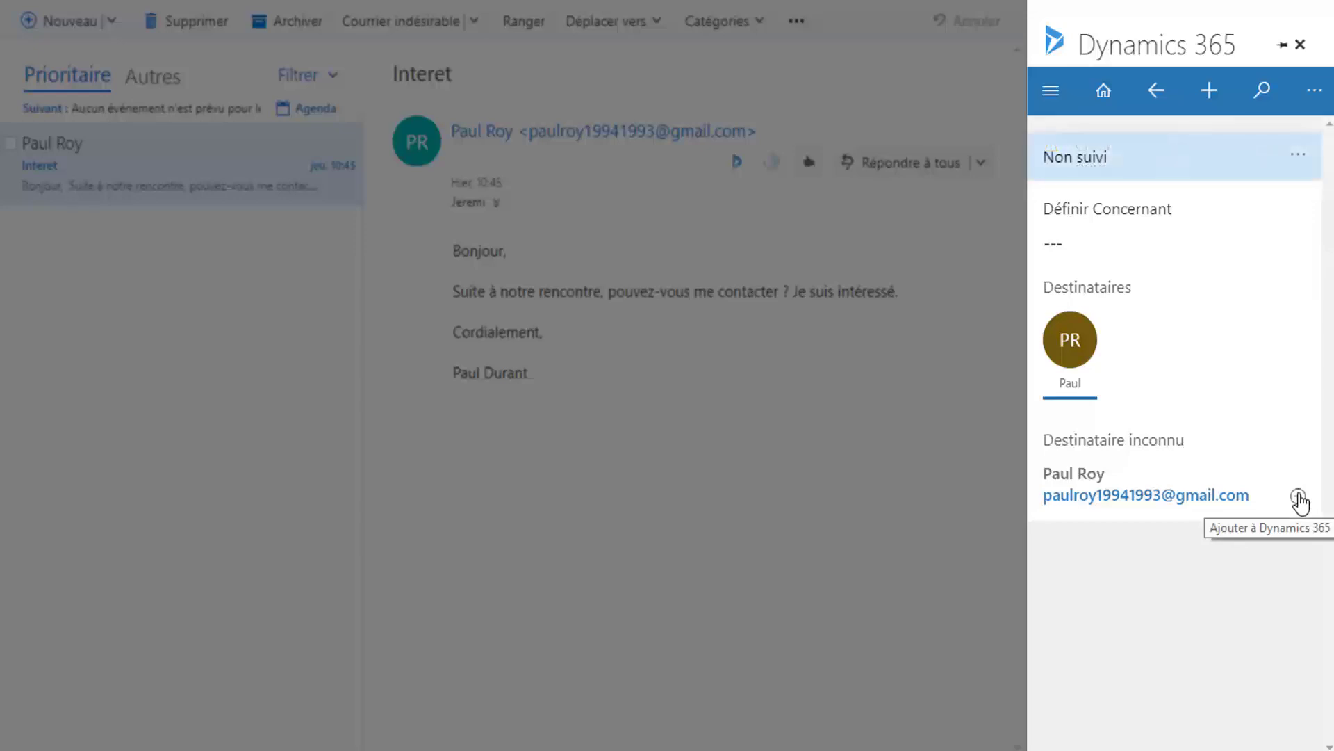
{"action": "left_click", "coordinate": [1298, 497]}
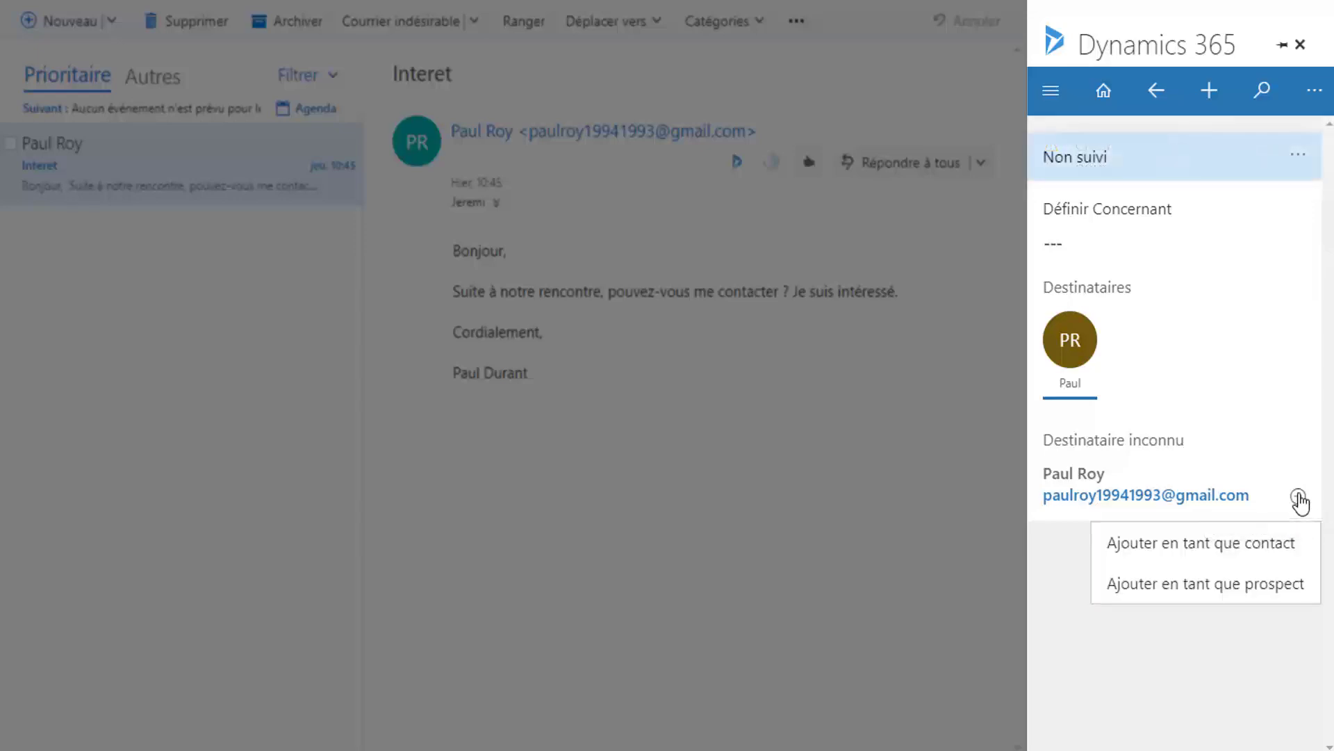
{"action": "left_click", "coordinate": [1289, 584]}
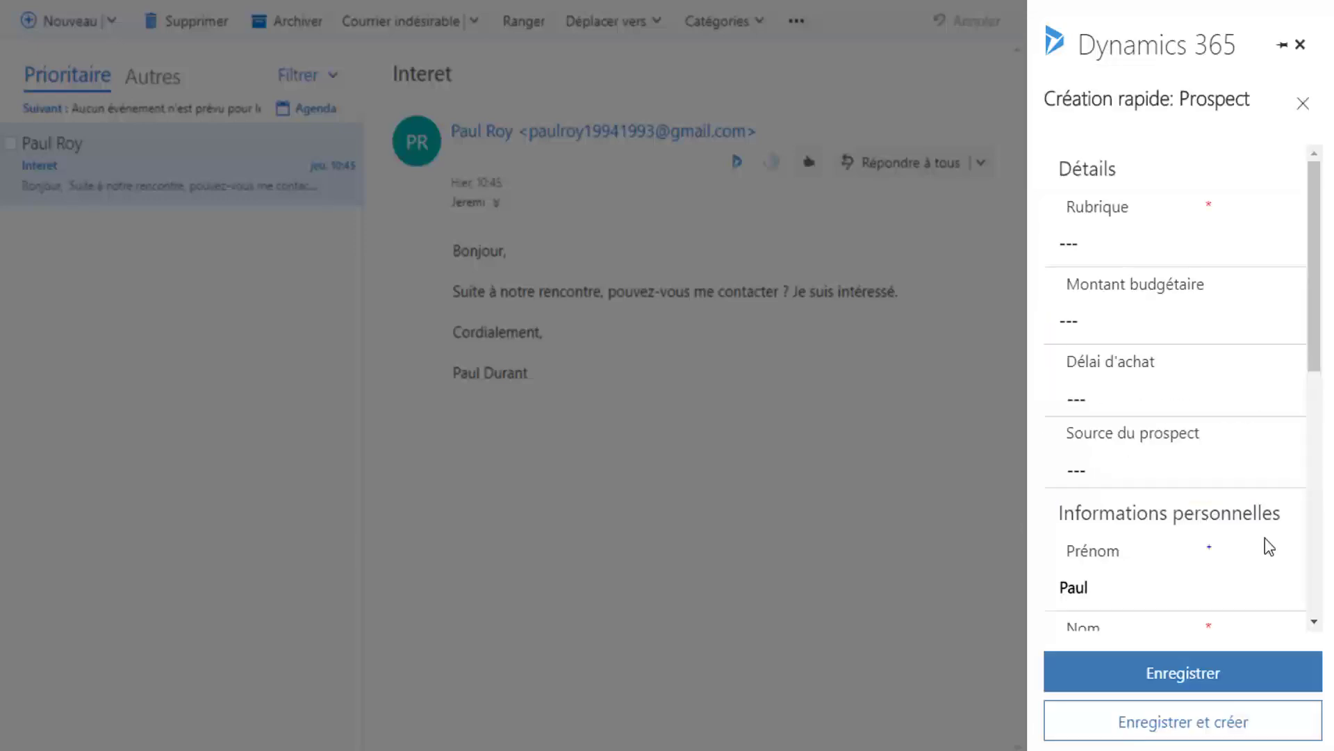
Complete the new prospect with subject "Interet pour nos produits" and lead source Salon, and save it
{"action": "left_click", "coordinate": [1174, 238]}
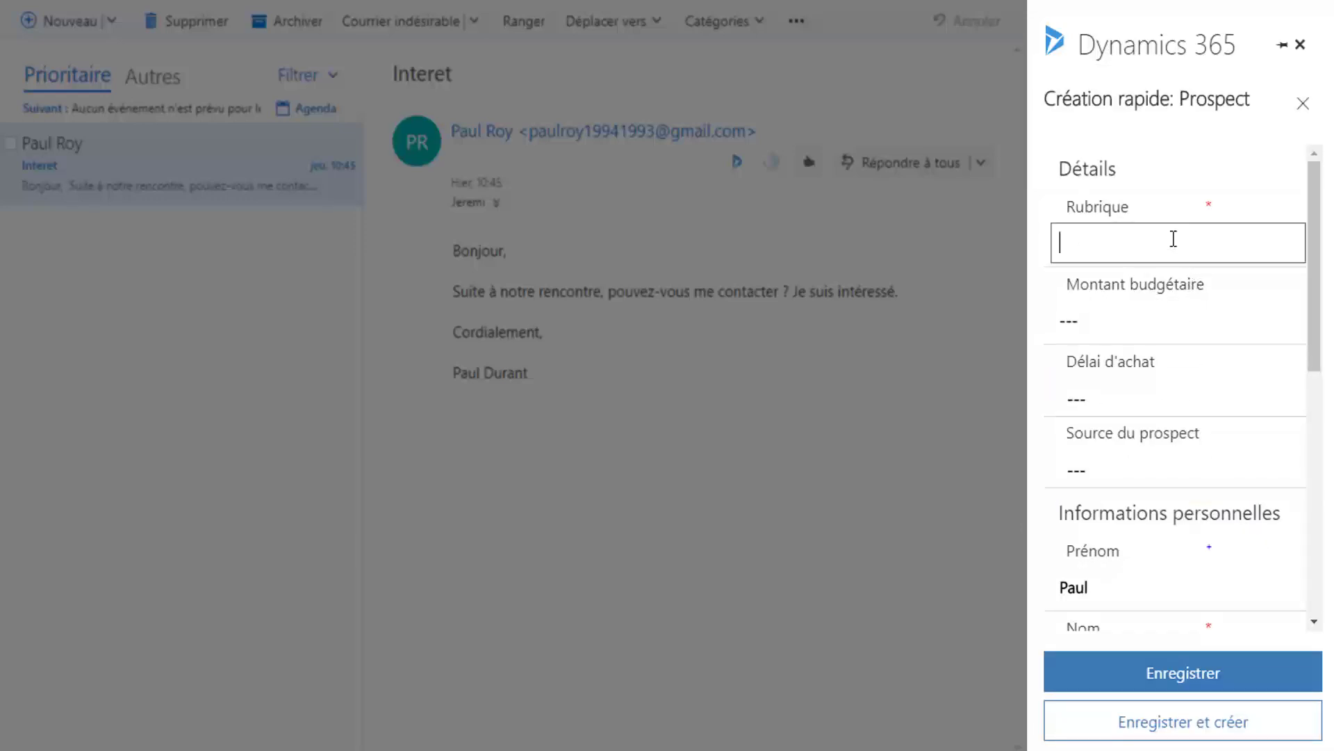
{"action": "type", "text": "Interet pour nos produits"}
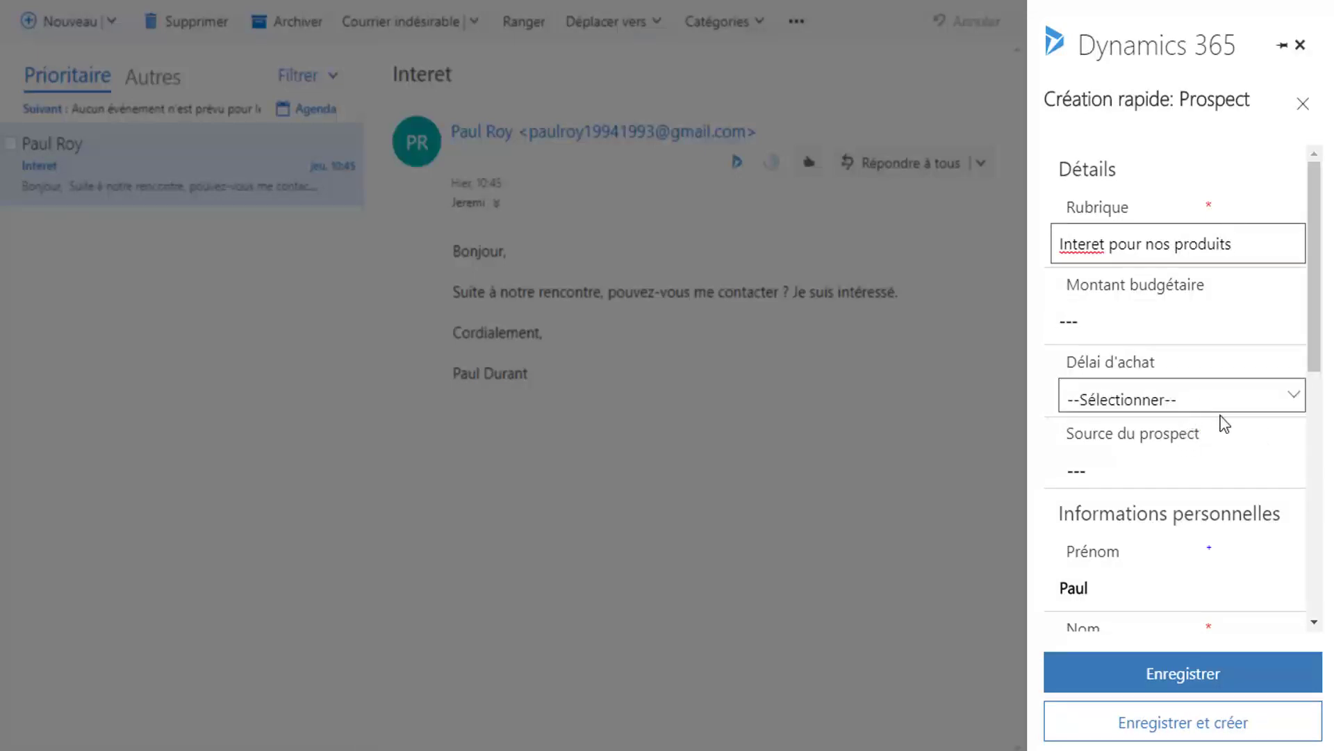
{"action": "left_click", "coordinate": [1233, 465]}
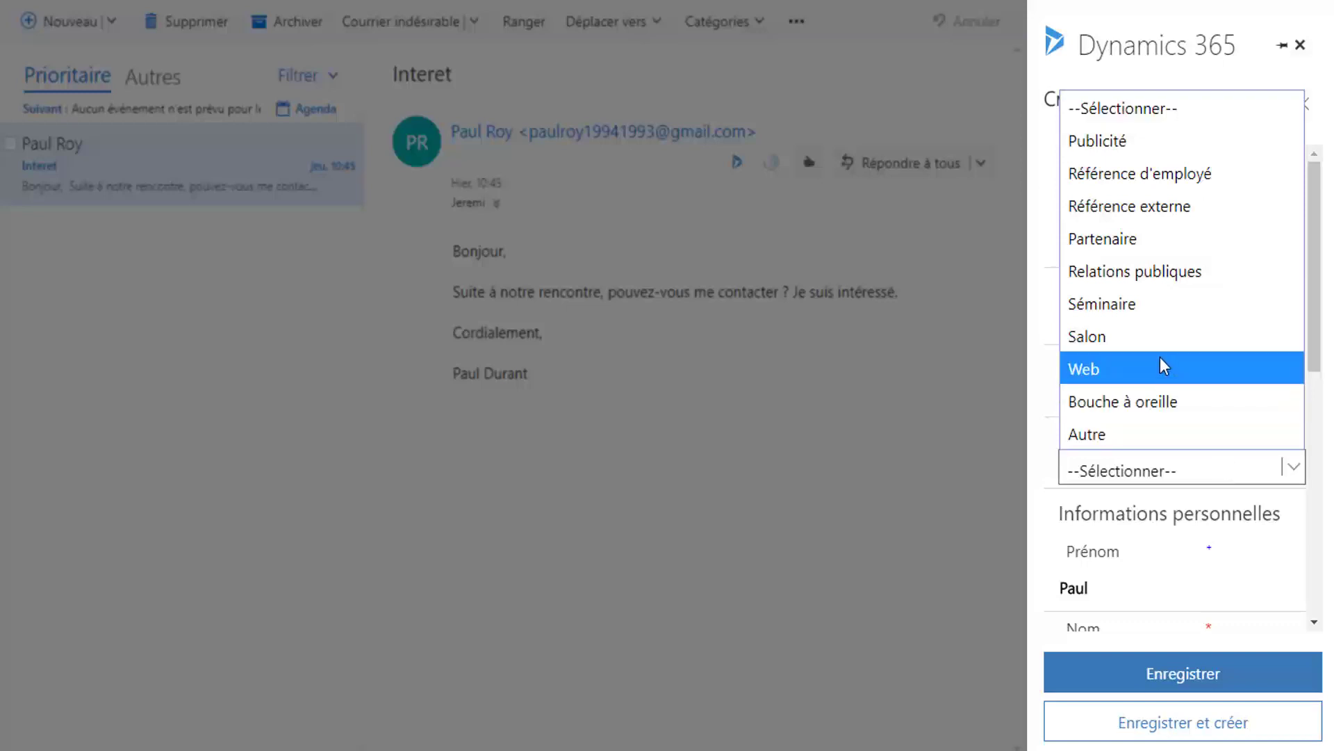
{"action": "left_click", "coordinate": [1149, 339]}
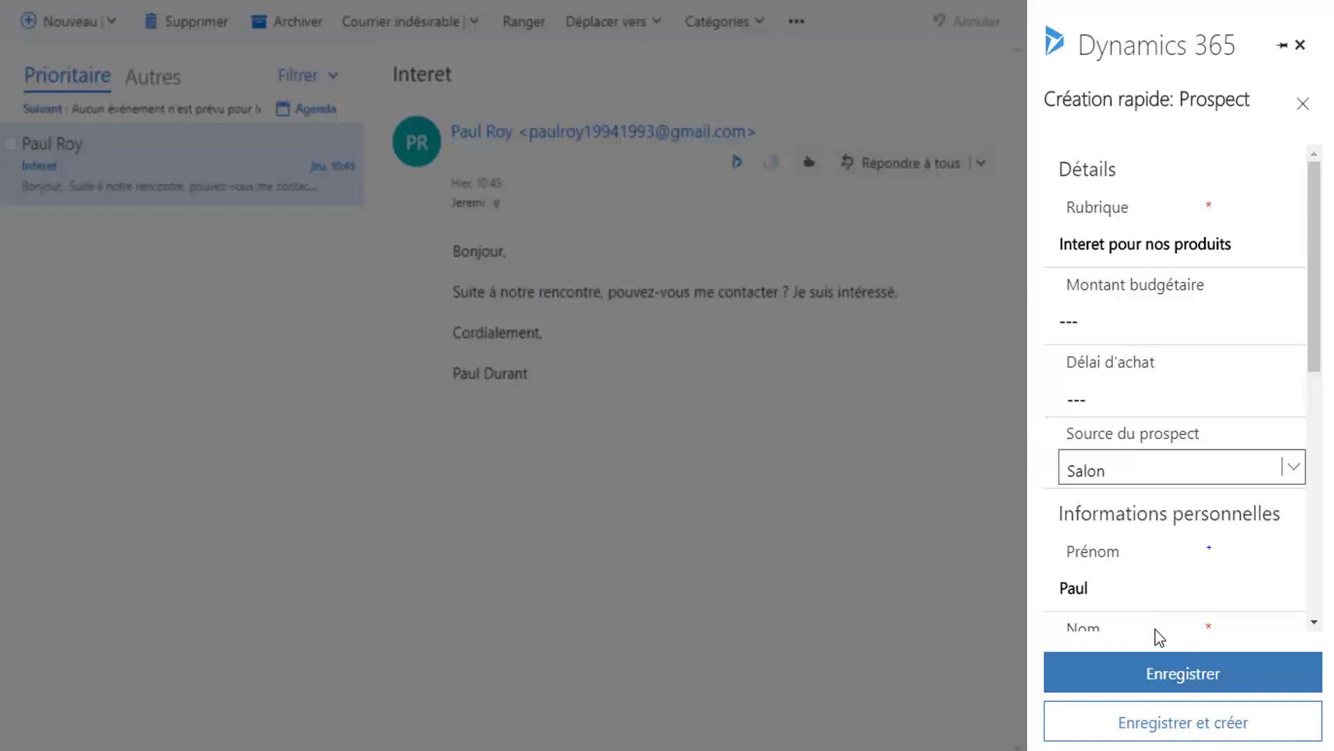
{"action": "left_click", "coordinate": [1163, 673]}
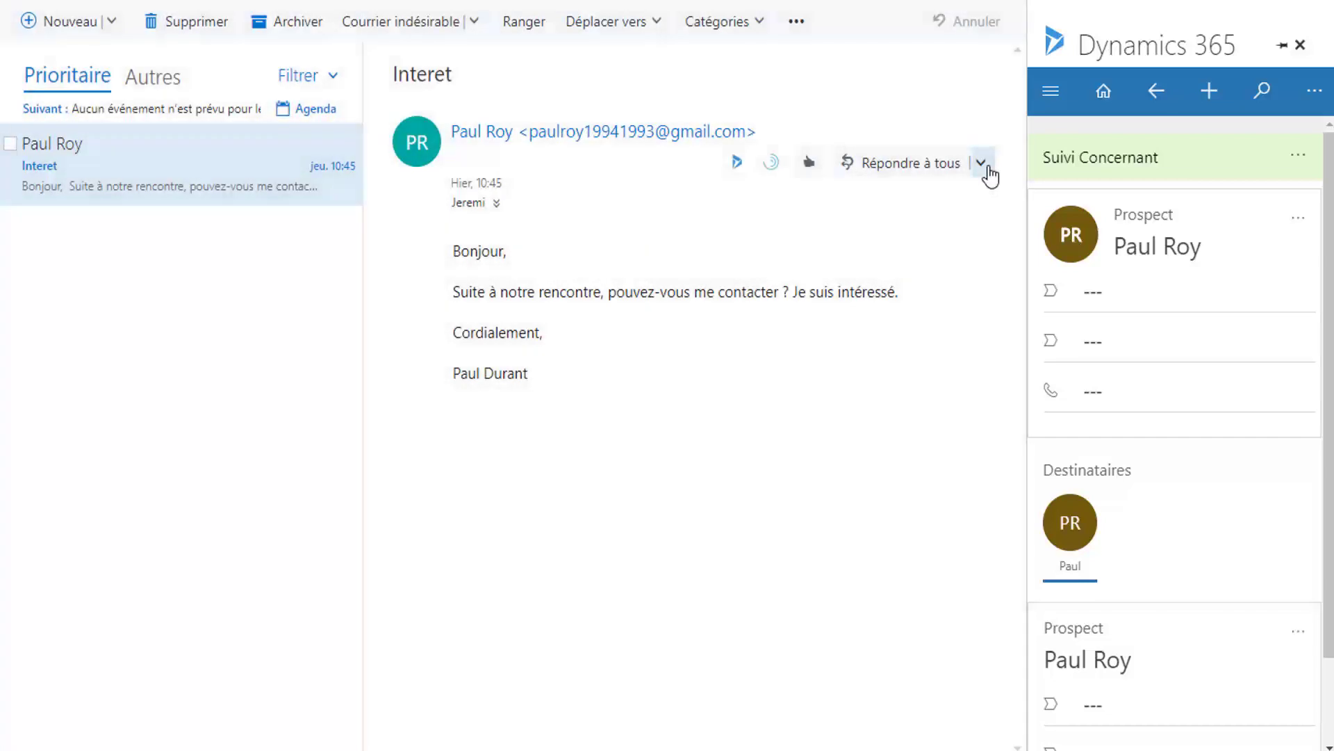
Reply to the "Interet" email with "Bonjour, Nous pouvons convenir d<un rendez-vous si vous le souhaitez." and send it
{"action": "left_click", "coordinate": [981, 163]}
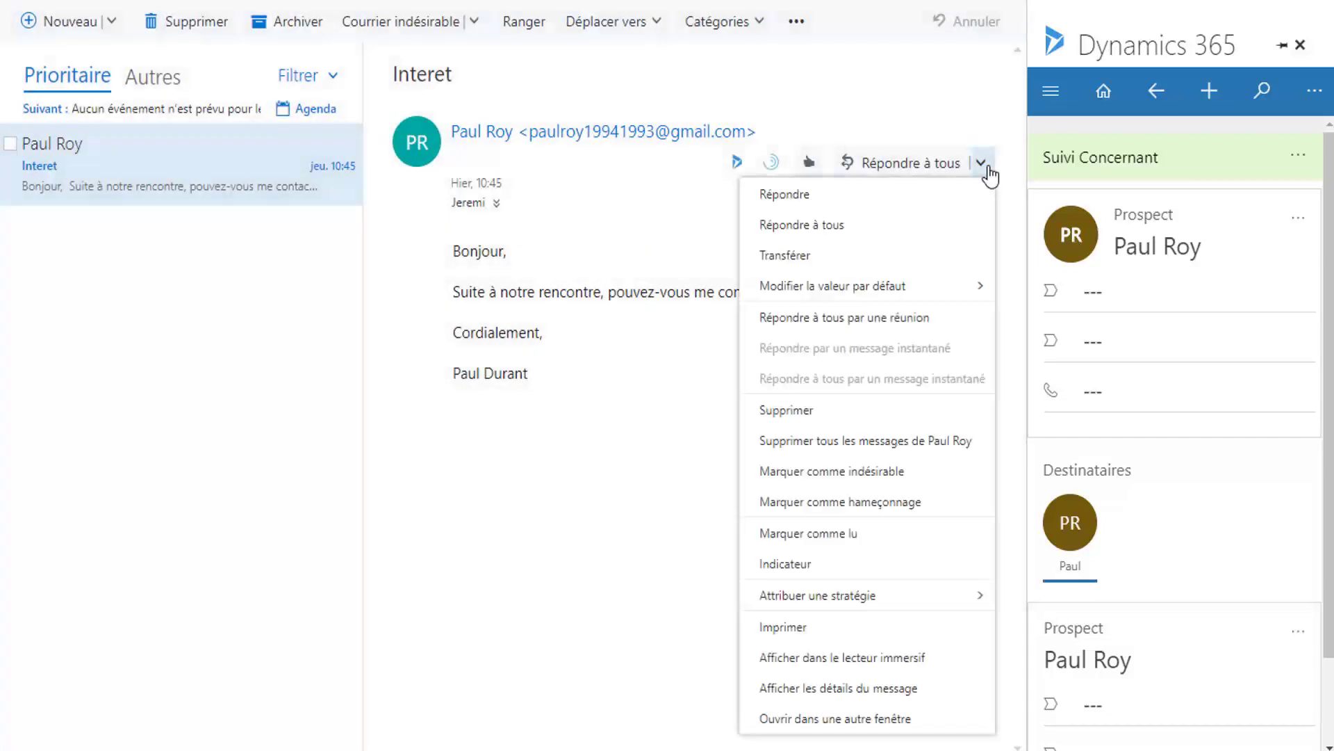
{"action": "left_click", "coordinate": [930, 198]}
{"action": "type", "text": "Bonjour"}
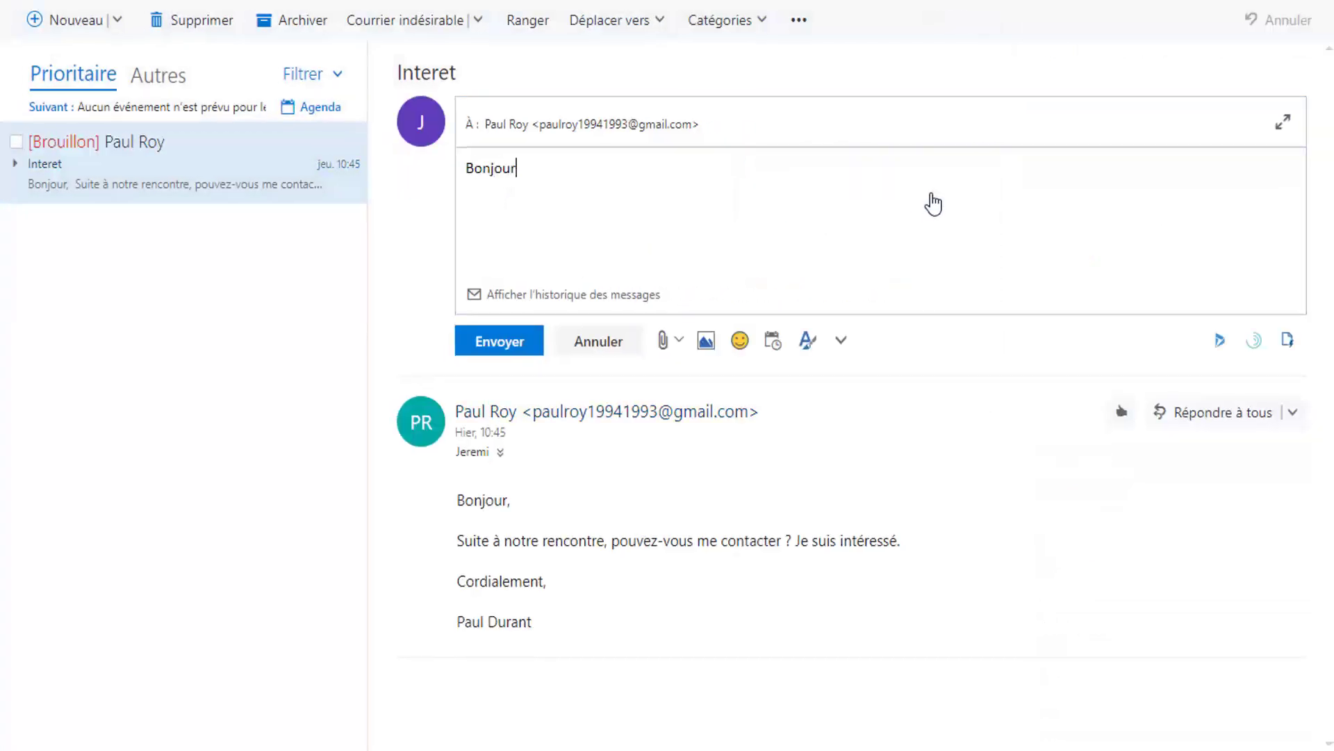
{"action": "type", "text": ",  Nous pouvons convenir d<"}
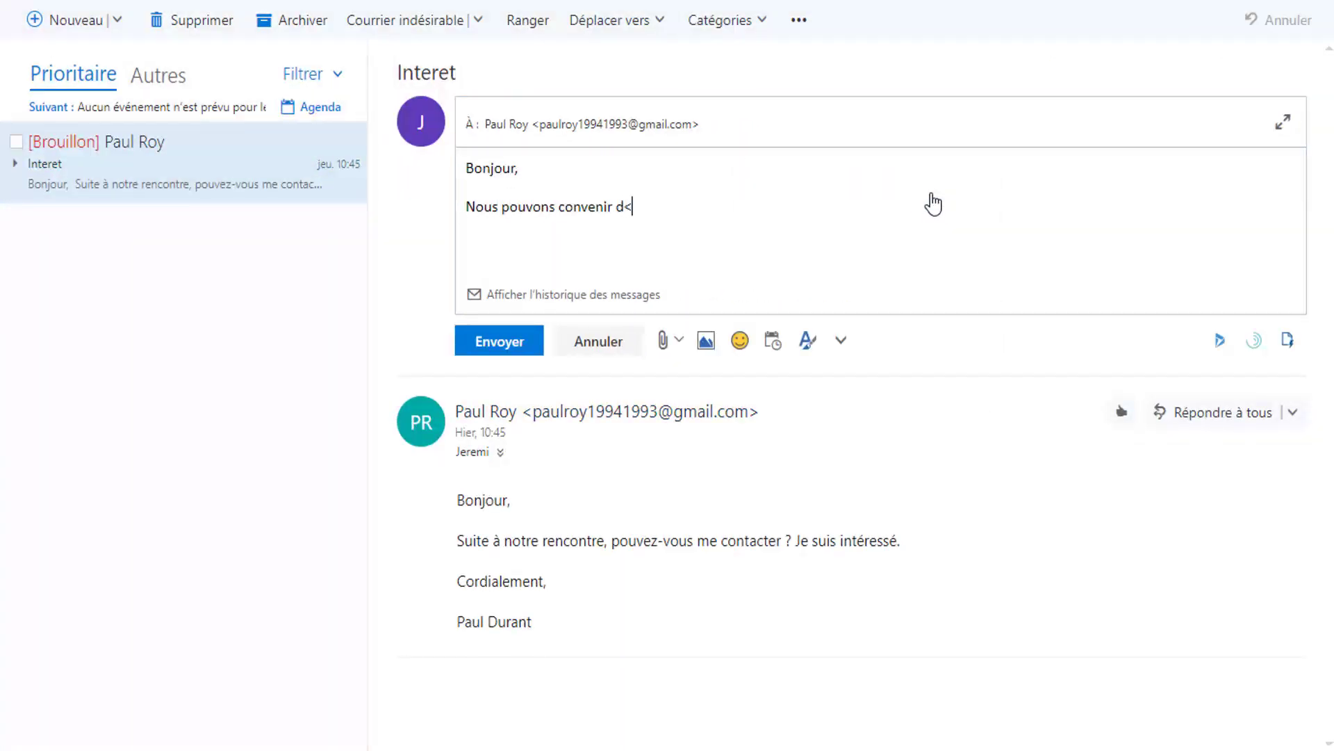
{"action": "type", "text": "un rendez-vous si vous le souhaitez"}
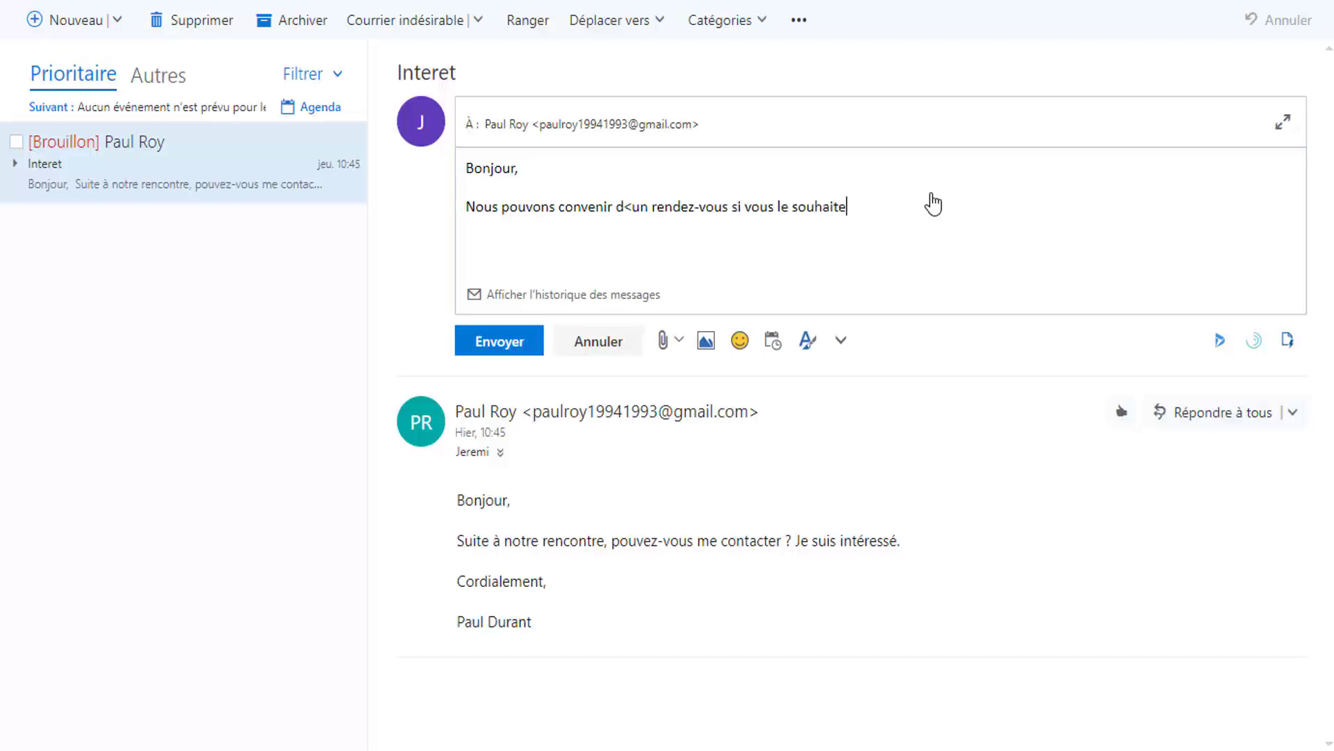
{"action": "type", "text": "."}
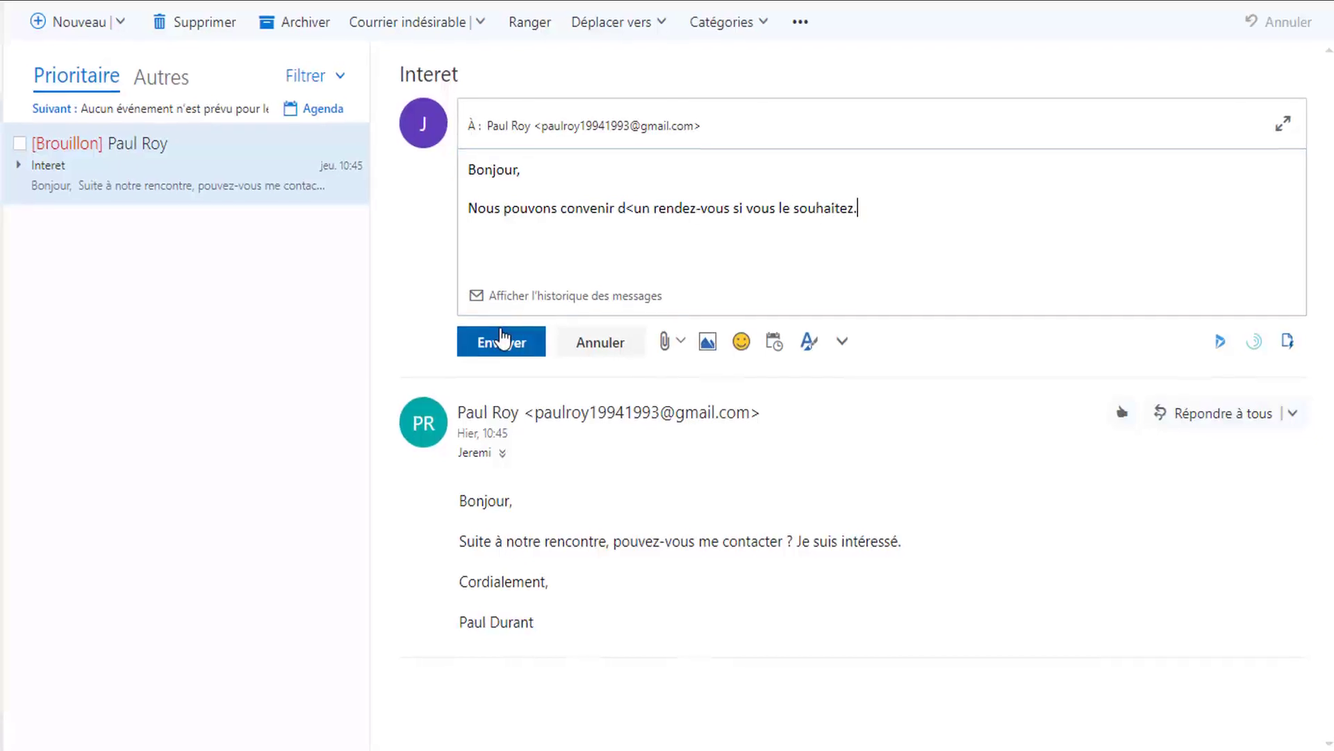
{"action": "left_click", "coordinate": [534, 357]}
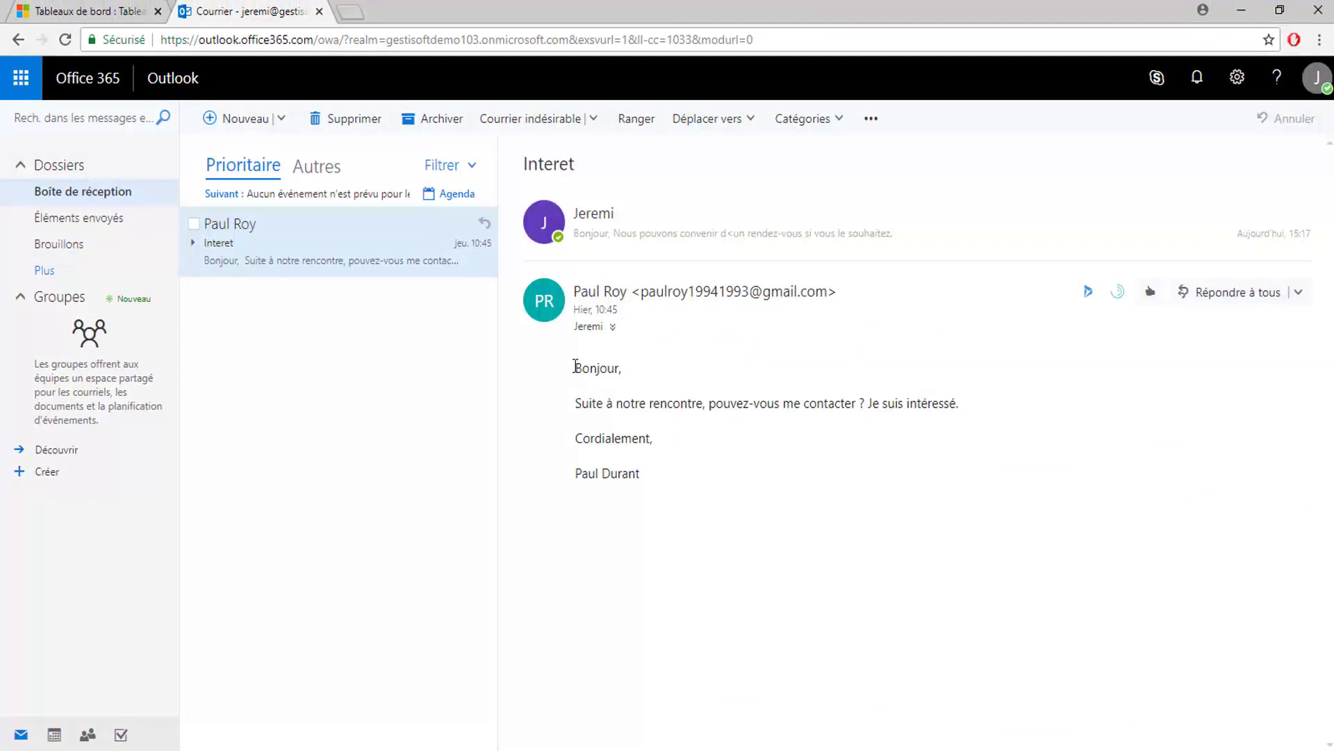
Switch to Dynamics 365 and open the "Interet pour nos produits" prospect from the open prospects
{"action": "left_click", "coordinate": [123, 16]}
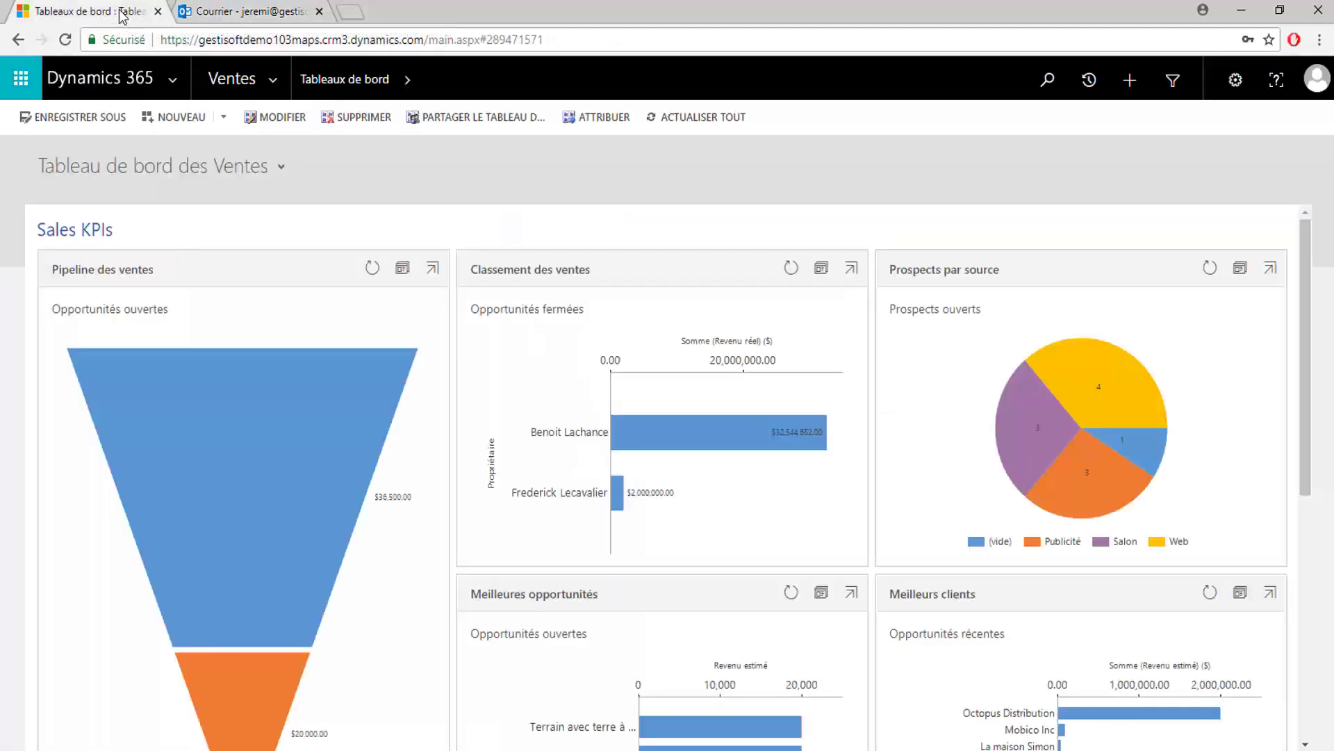
{"action": "left_click", "coordinate": [271, 94]}
{"action": "left_click", "coordinate": [434, 246]}
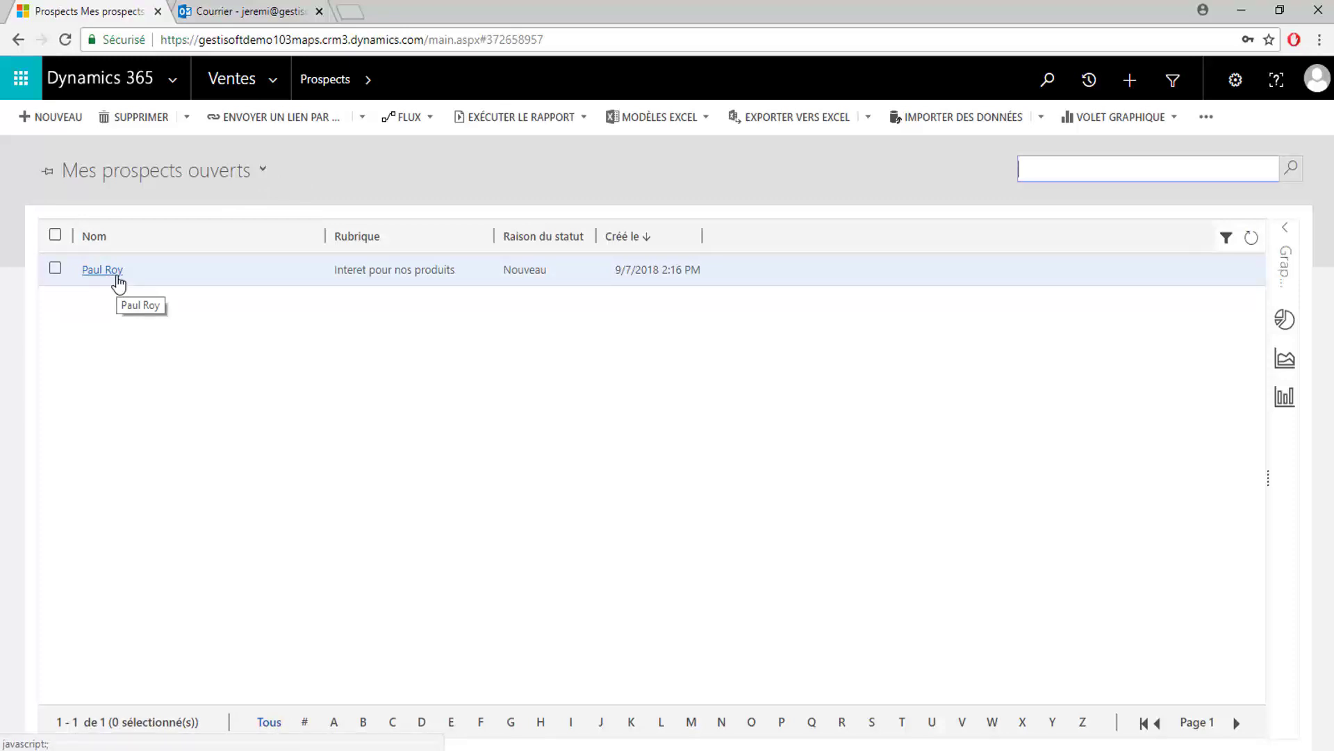
{"action": "left_click", "coordinate": [102, 269]}
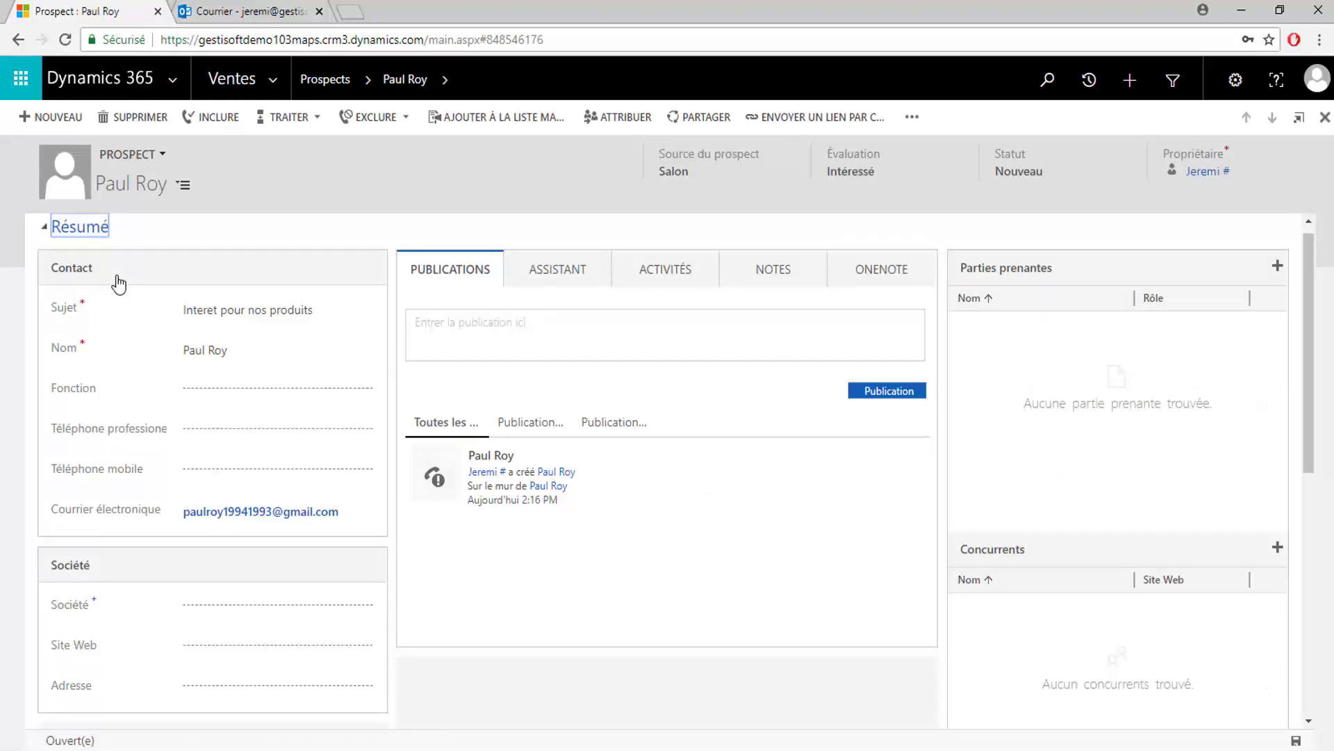
Examine the prospect's email activities, then look over its company and detail sections
{"action": "left_click", "coordinate": [646, 276]}
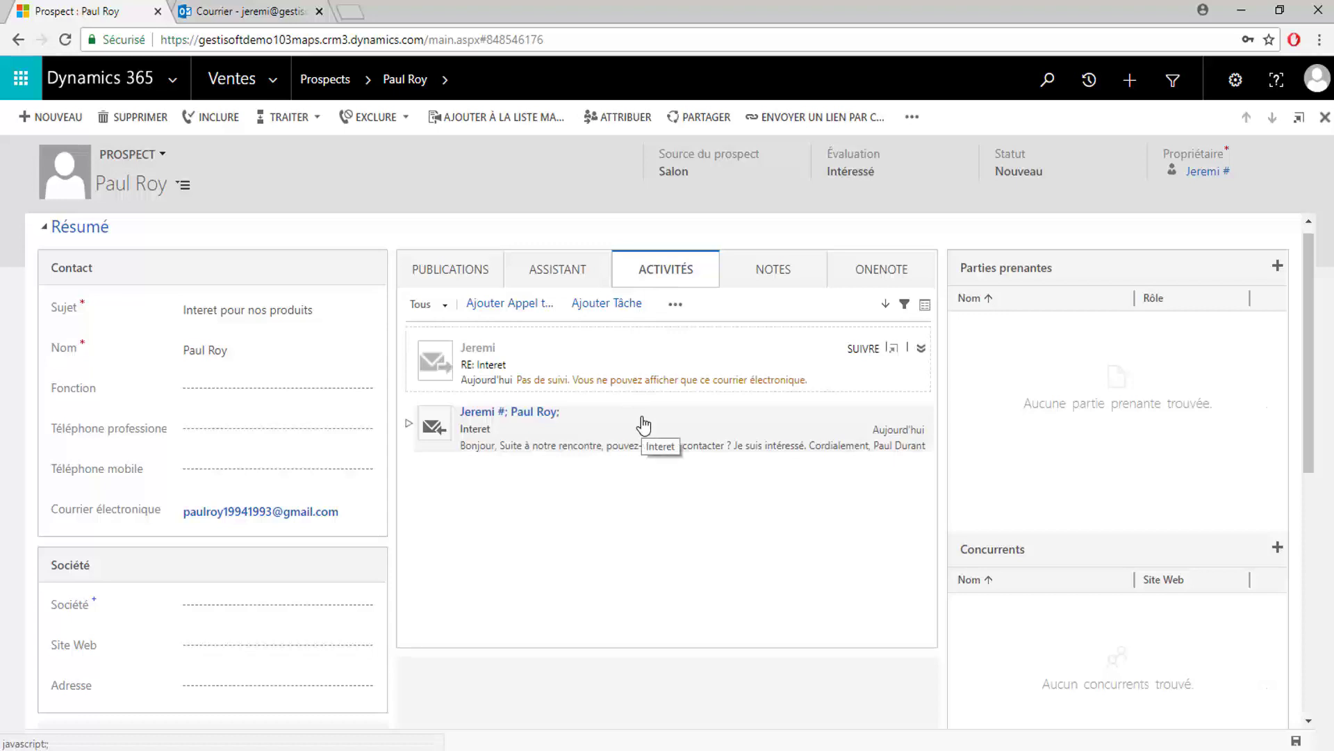
{"action": "left_click", "coordinate": [774, 385]}
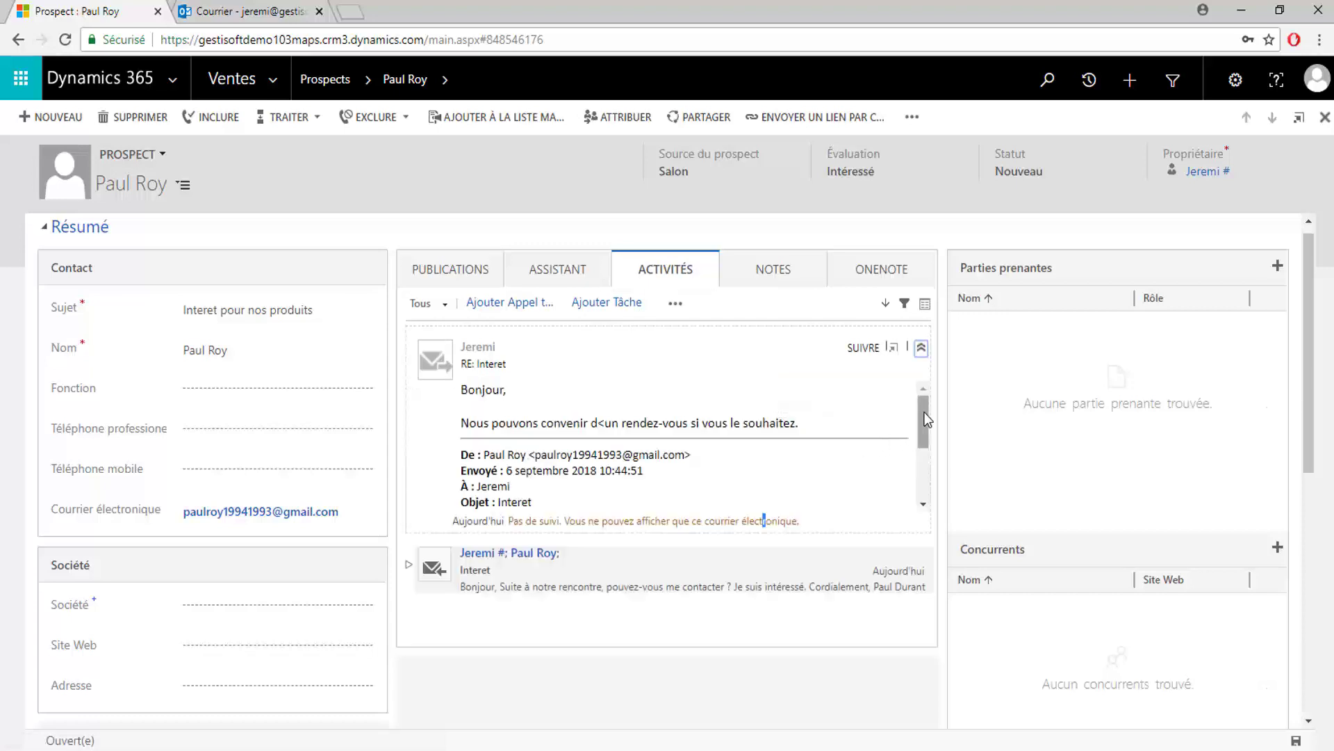
{"action": "mouse_move", "coordinate": [924, 418]}
{"action": "left_mouse_down"}
{"action": "mouse_move", "coordinate": [920, 464]}
{"action": "mouse_move", "coordinate": [922, 425]}
{"action": "mouse_move", "coordinate": [906, 410]}
{"action": "left_mouse_up"}
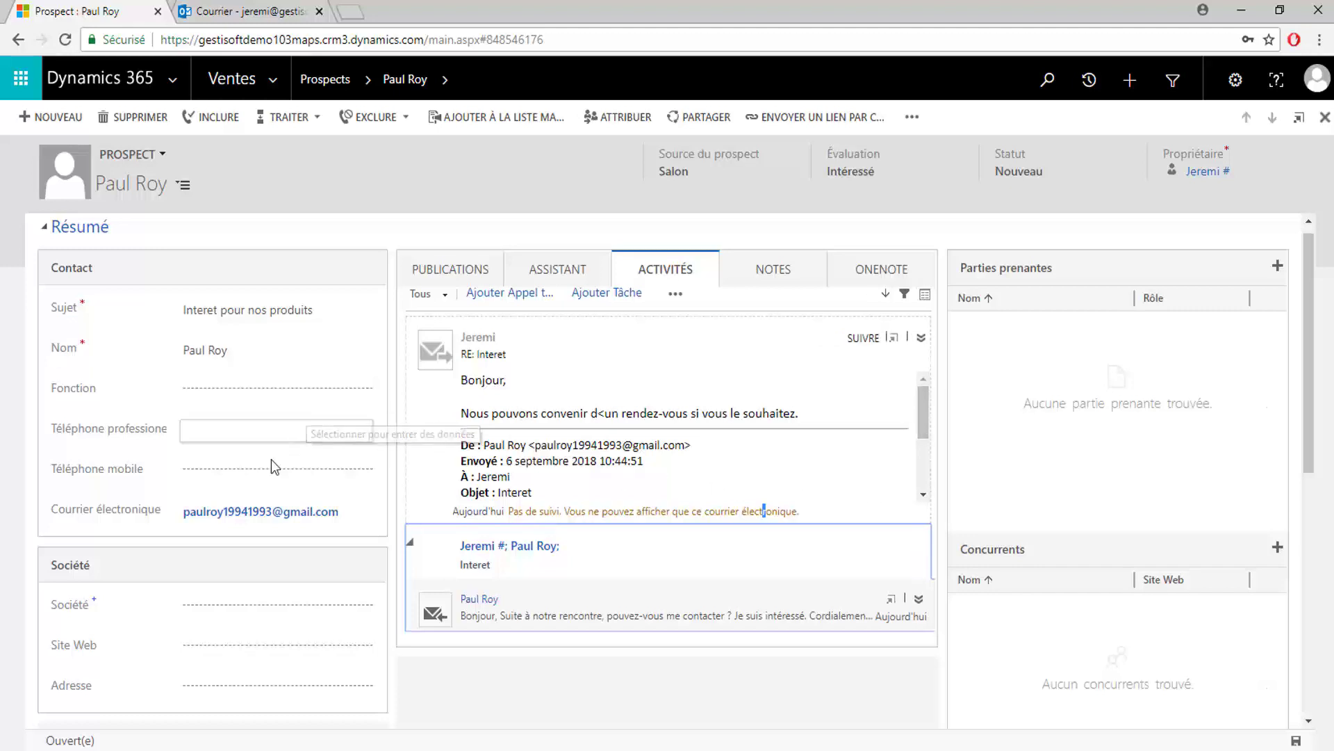
{"action": "scroll", "coordinate": [267, 534], "scroll_direction": "down", "scroll_amount": 2}
{"action": "scroll", "coordinate": [266, 532], "scroll_direction": "down", "scroll_amount": 3}
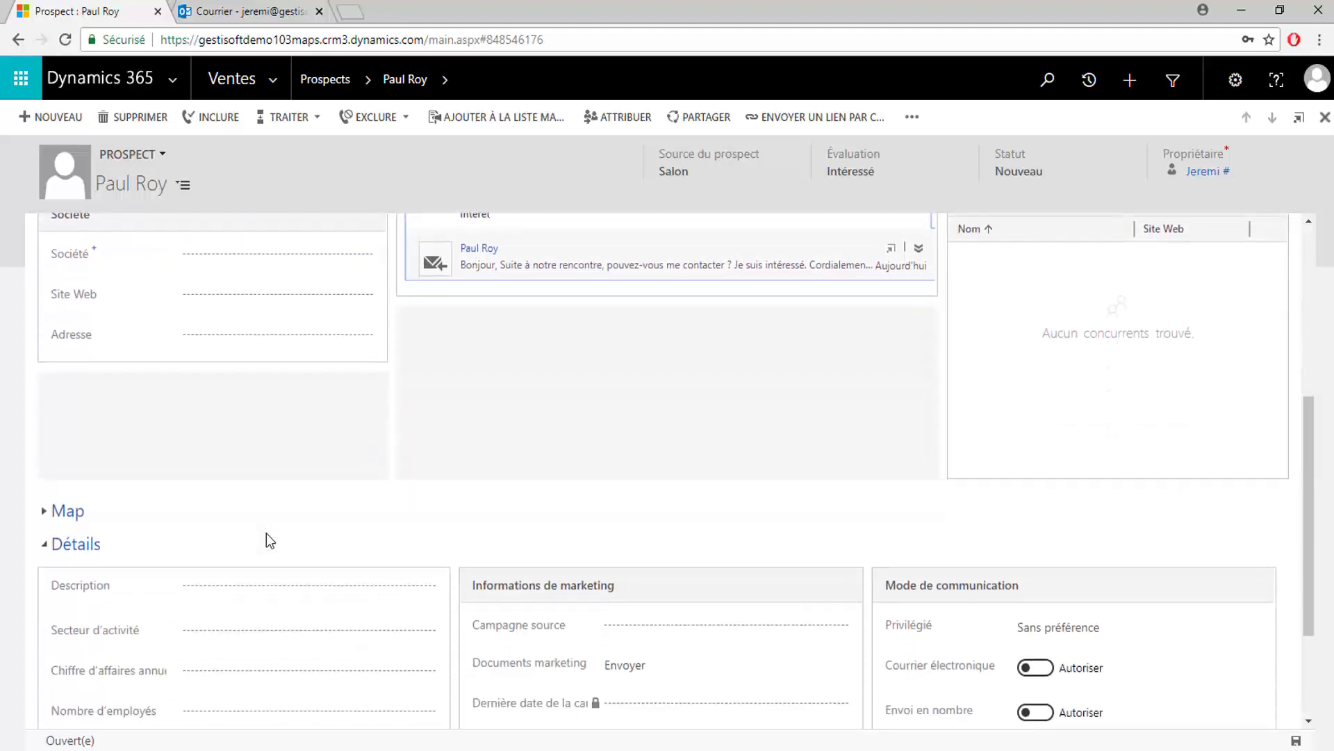
{"action": "scroll", "coordinate": [265, 533], "scroll_direction": "up", "scroll_amount": 5}
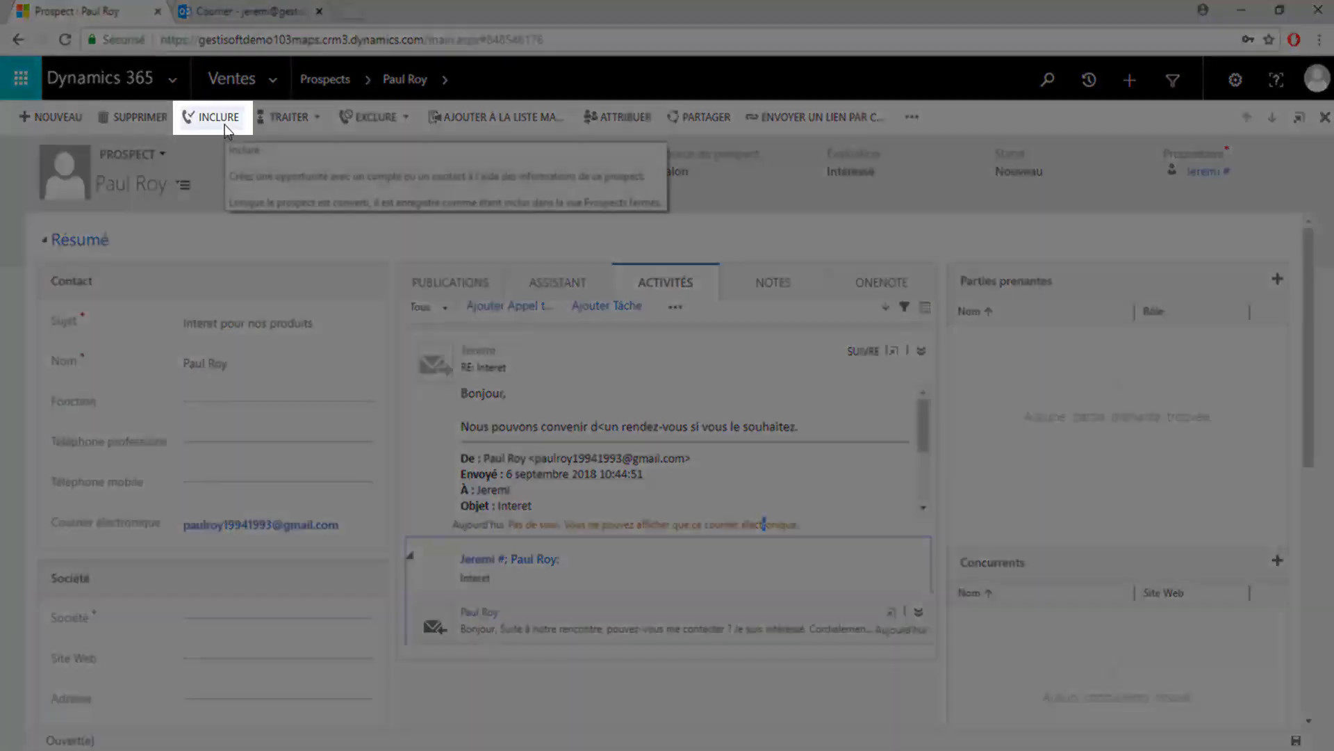
Qualify the prospect as an opportunity and look over the opportunity record
{"action": "left_click", "coordinate": [224, 124]}
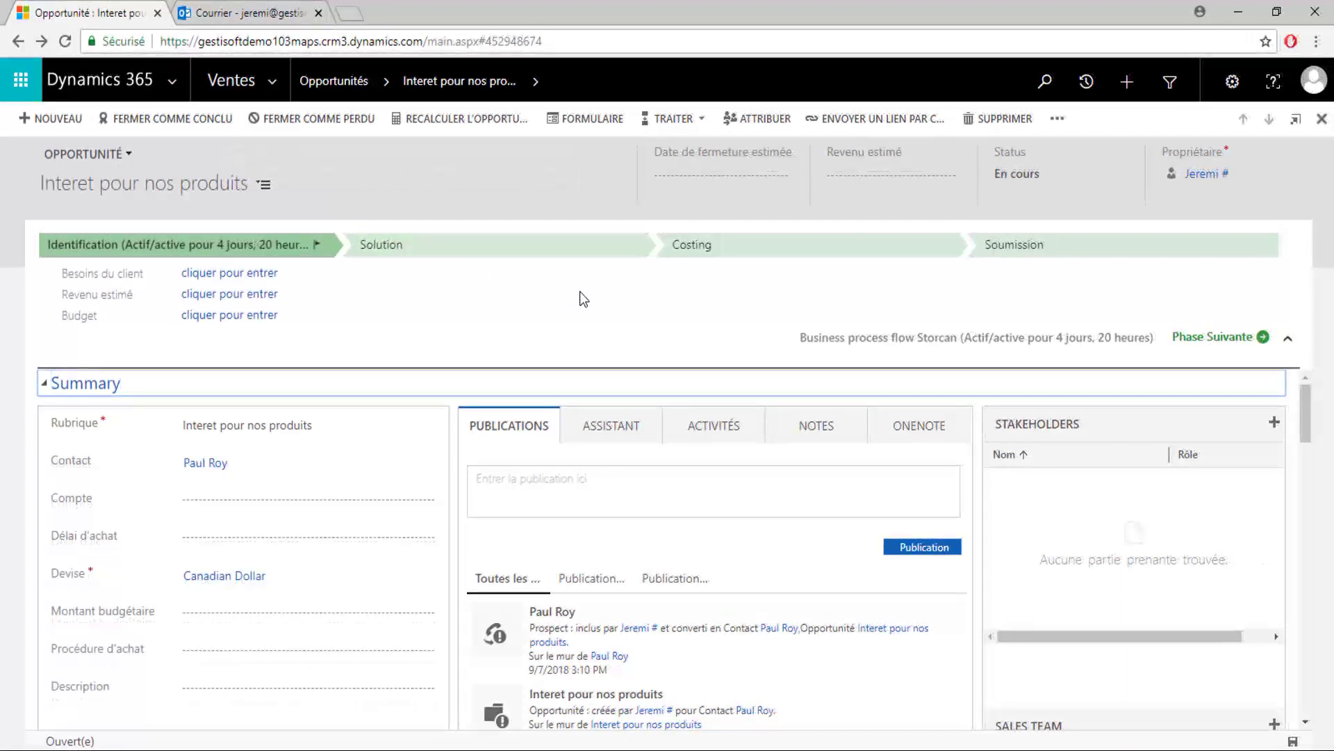
{"action": "scroll", "coordinate": [914, 524], "scroll_direction": "down", "scroll_amount": 3}
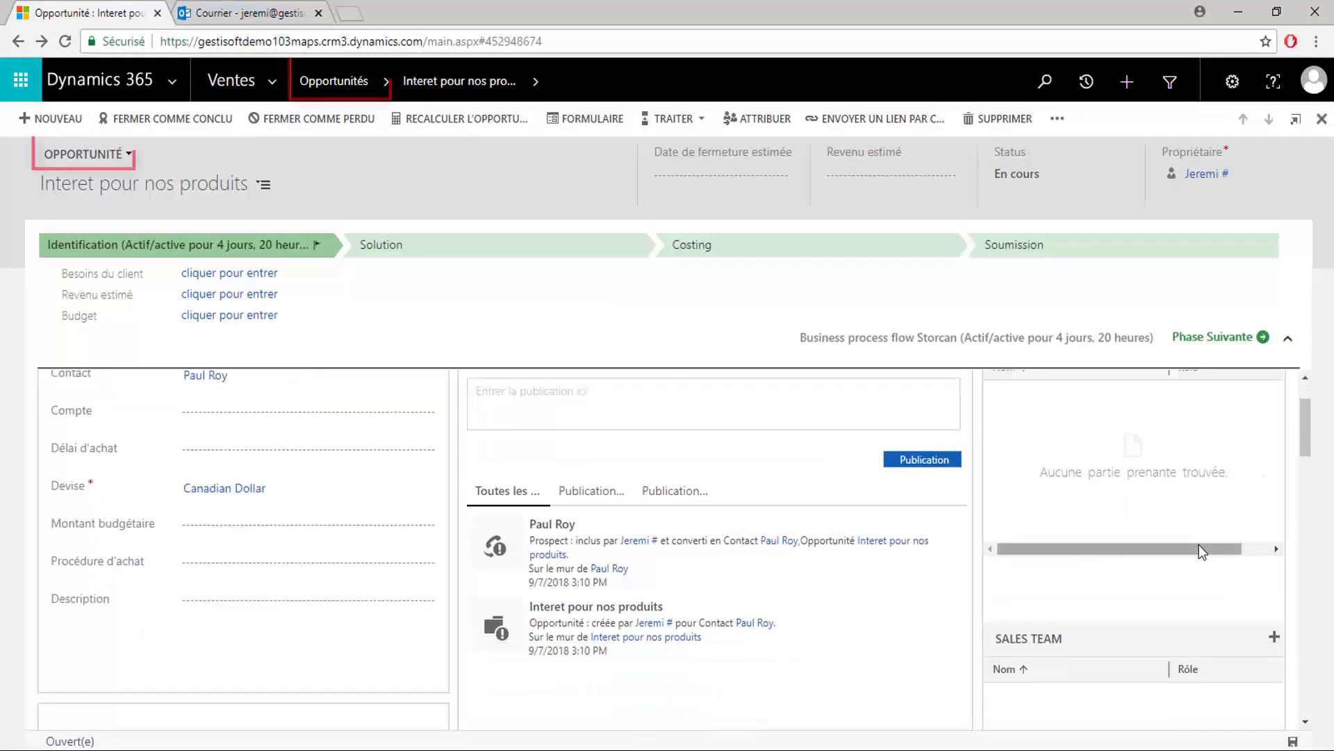
{"action": "scroll", "coordinate": [1120, 560], "scroll_direction": "down", "scroll_amount": 2}
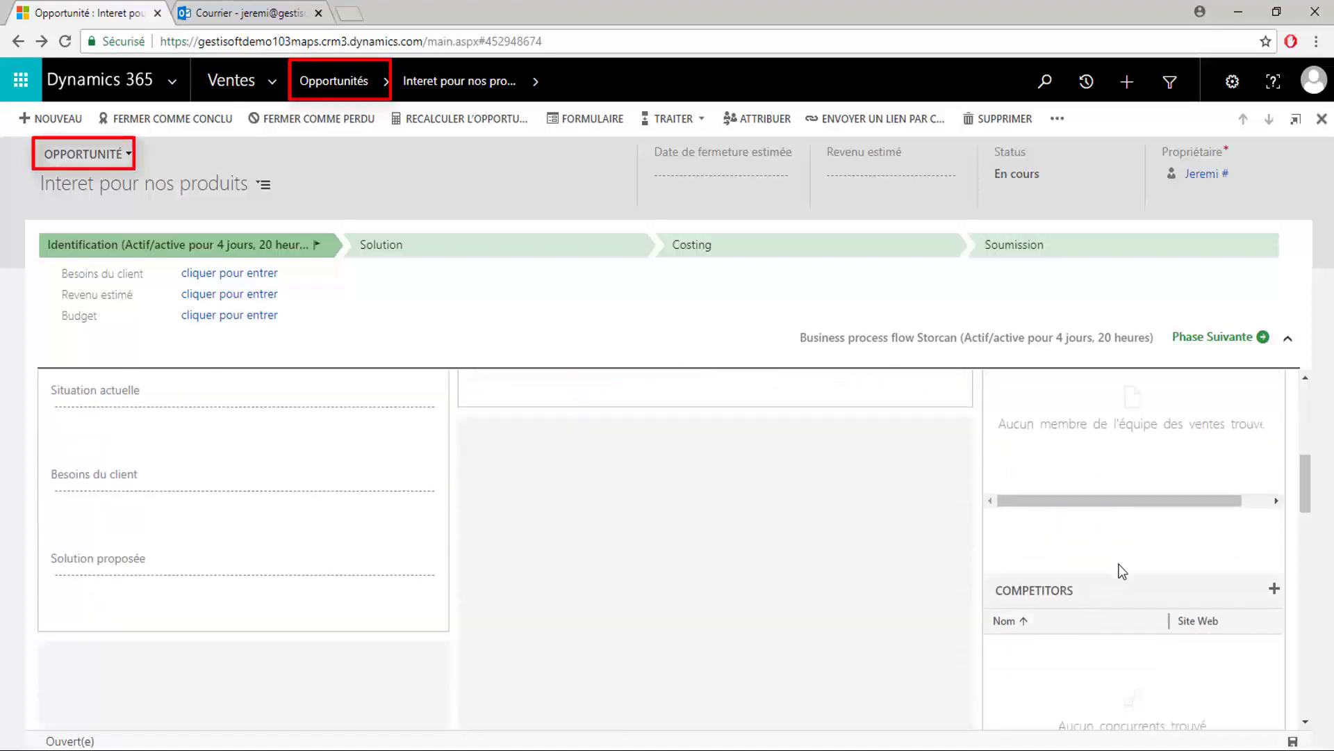
{"action": "scroll", "coordinate": [1120, 568], "scroll_direction": "up", "scroll_amount": 5}
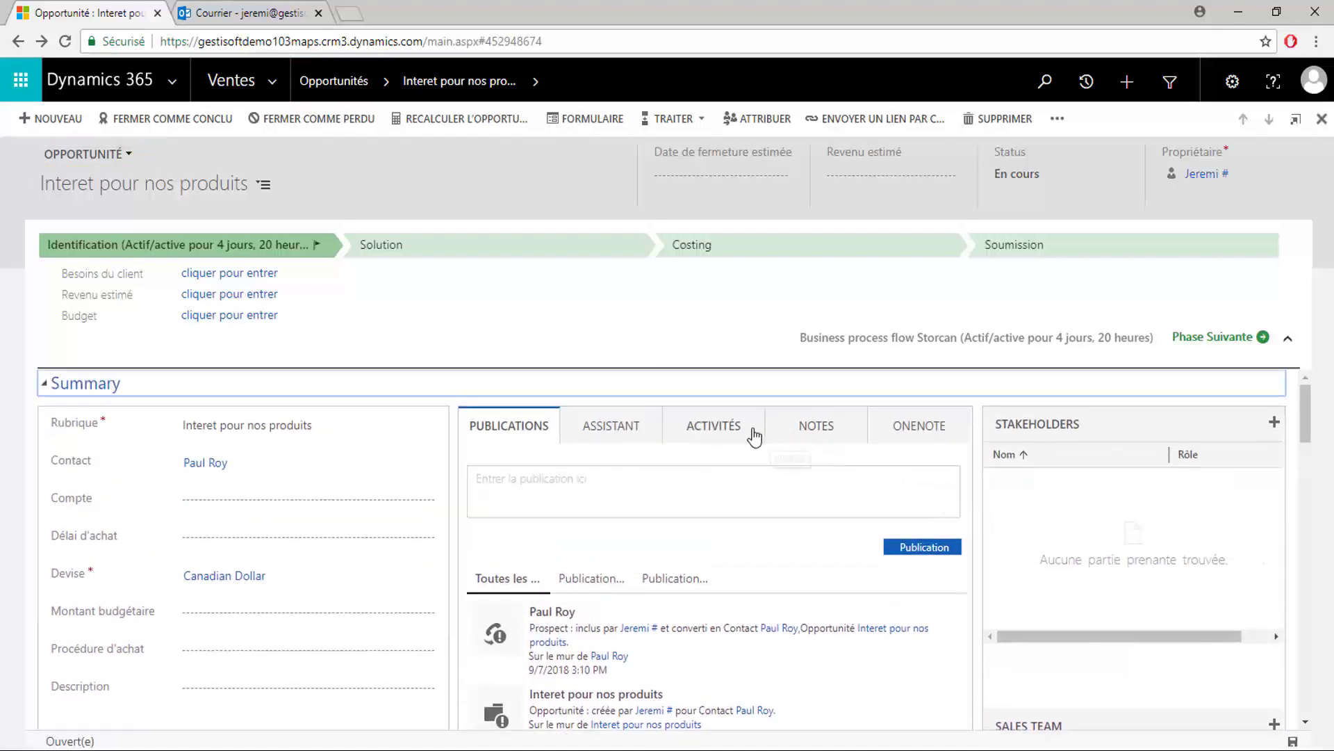
Read the email exchange in the opportunity's activities, ending back on its publications
{"action": "left_click", "coordinate": [725, 429]}
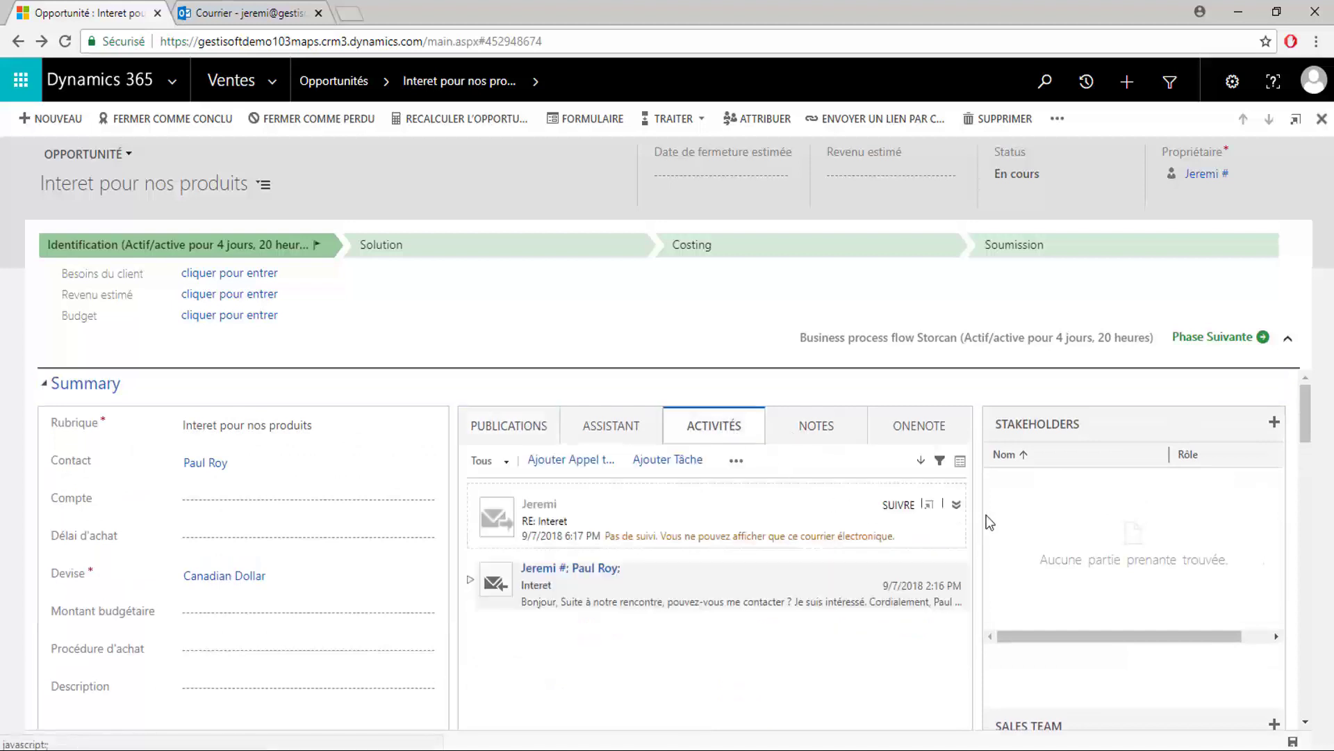
{"action": "scroll", "coordinate": [986, 518], "scroll_direction": "down", "scroll_amount": 1}
{"action": "left_click", "coordinate": [799, 453]}
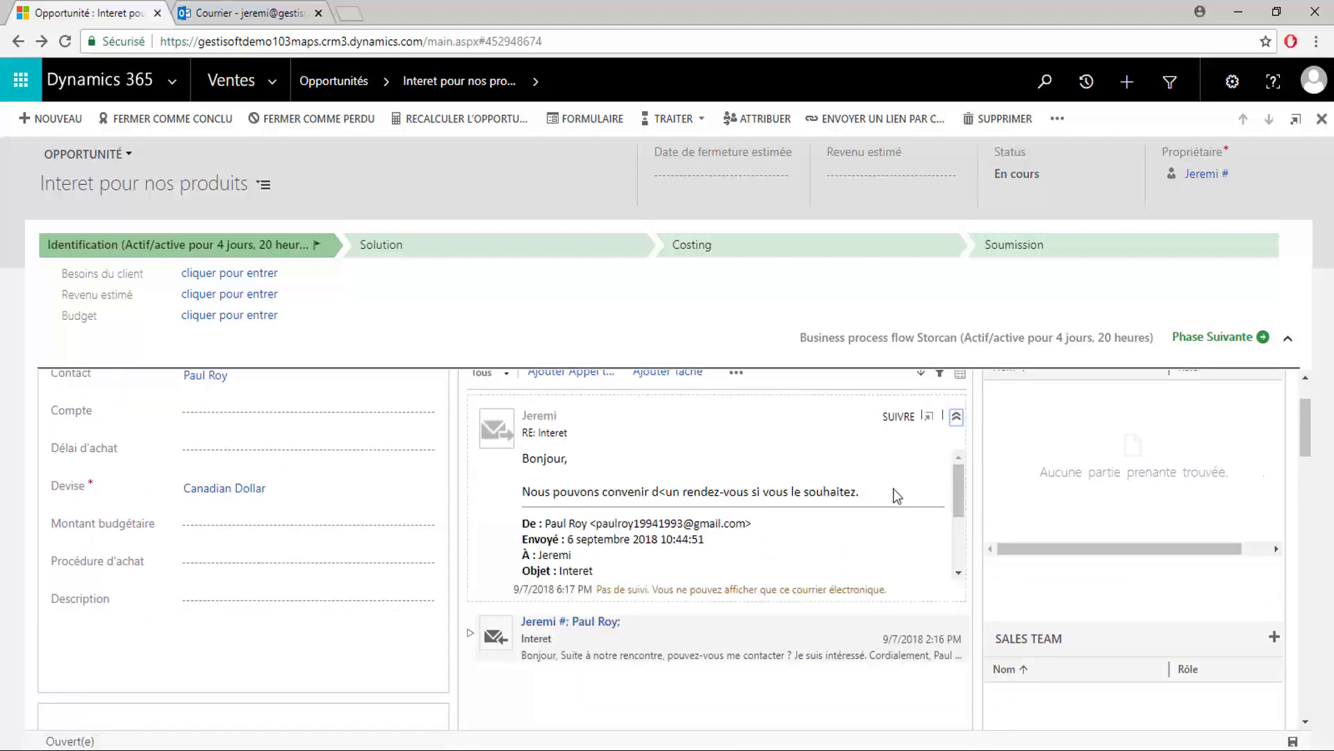
{"action": "scroll", "coordinate": [955, 494], "scroll_direction": "down", "scroll_amount": 2}
{"action": "mouse_move", "coordinate": [955, 495]}
{"action": "left_mouse_down"}
{"action": "mouse_move", "coordinate": [956, 566]}
{"action": "mouse_move", "coordinate": [954, 472]}
{"action": "left_mouse_up"}
{"action": "scroll", "coordinate": [953, 473], "scroll_direction": "up", "scroll_amount": 1}
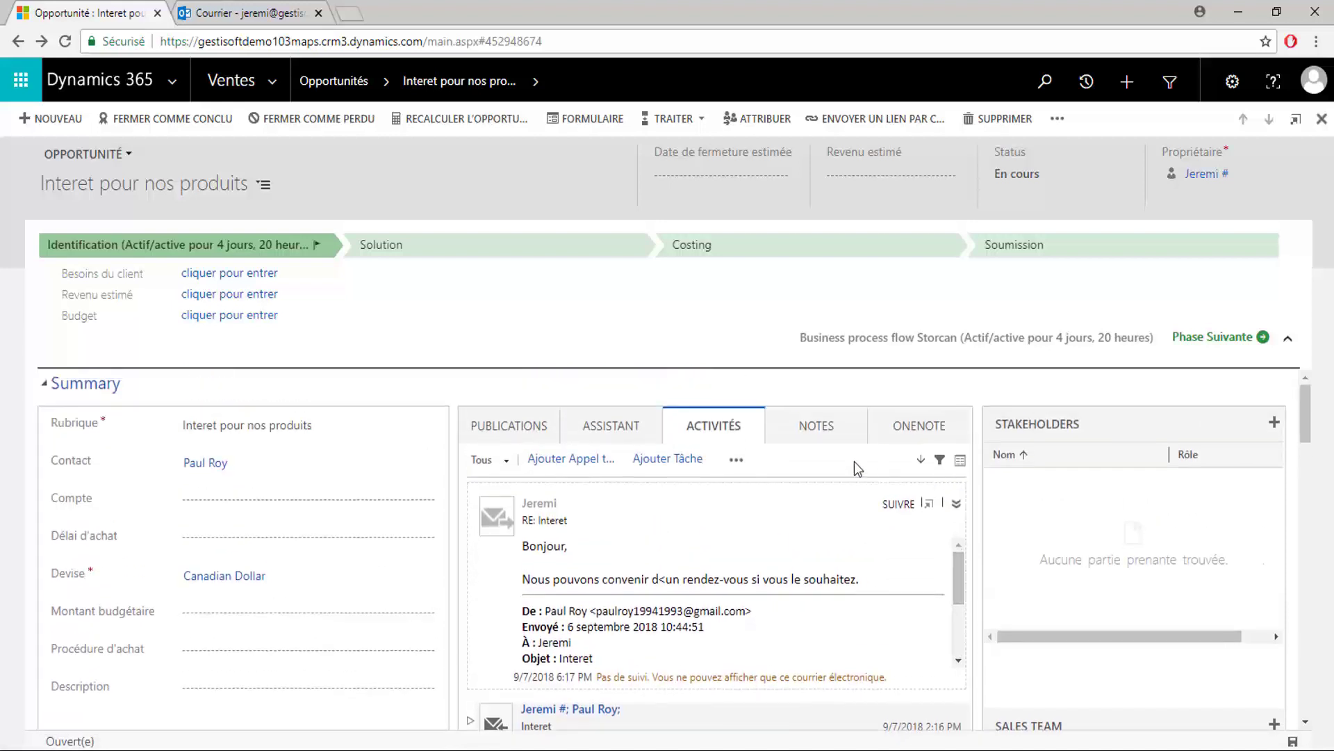
{"action": "left_click", "coordinate": [535, 426]}
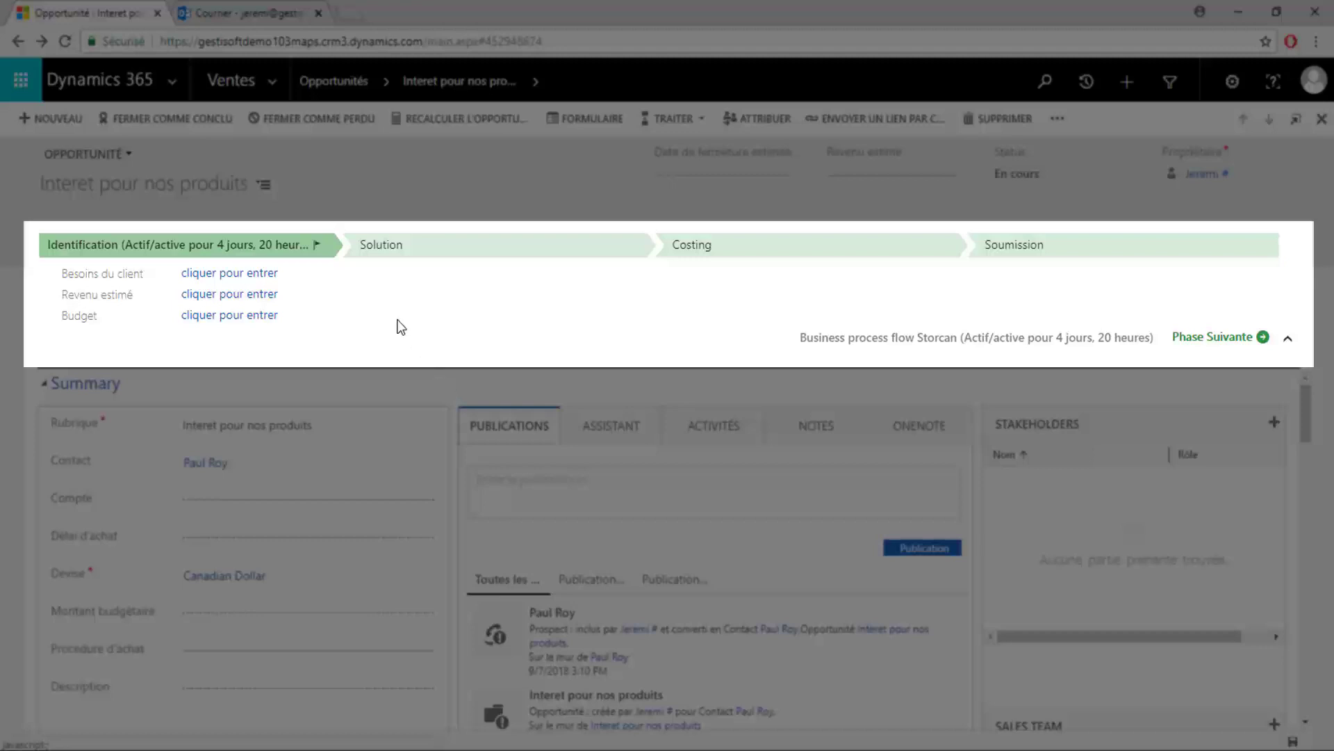
Fill in the Identification stage with customer need "nouvelle machine", estimated revenue 1600 and budget "Peut acheter", and advance to the Solution stage
{"action": "left_click", "coordinate": [287, 275]}
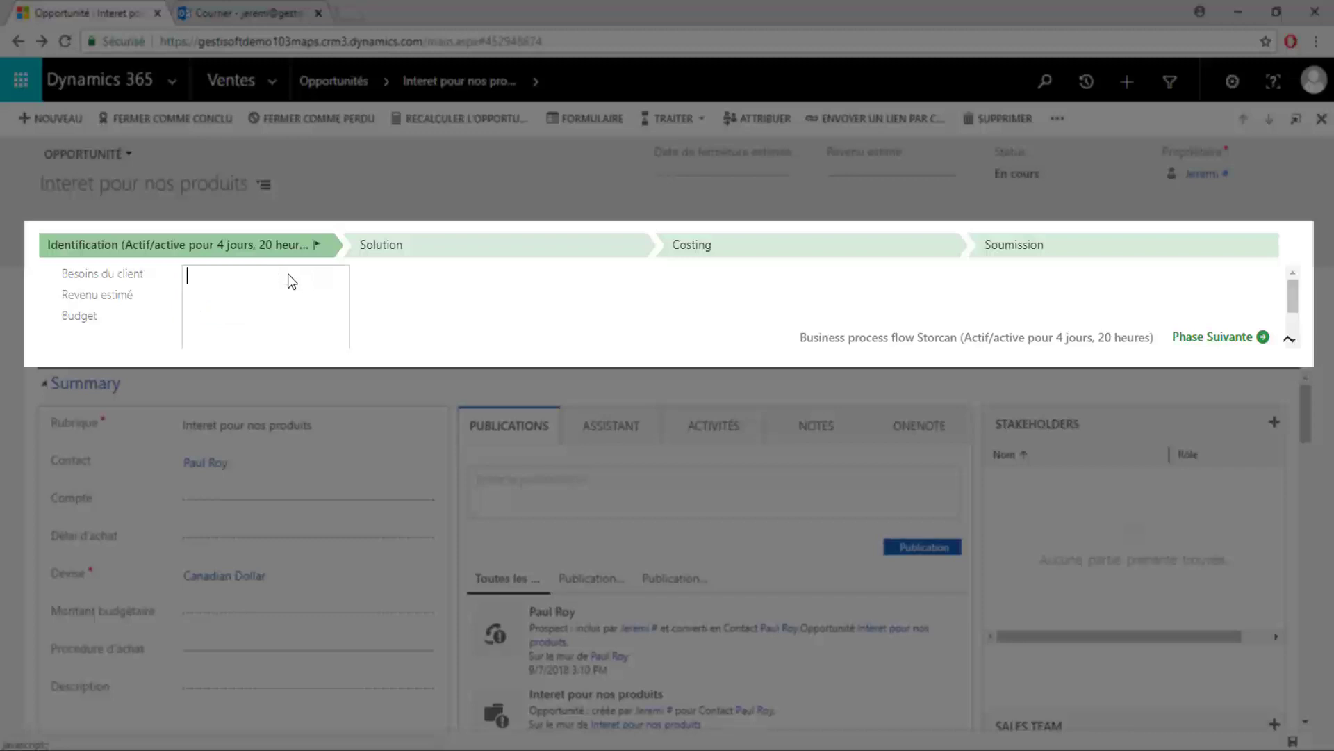
{"action": "type", "text": "nouvelle machine"}
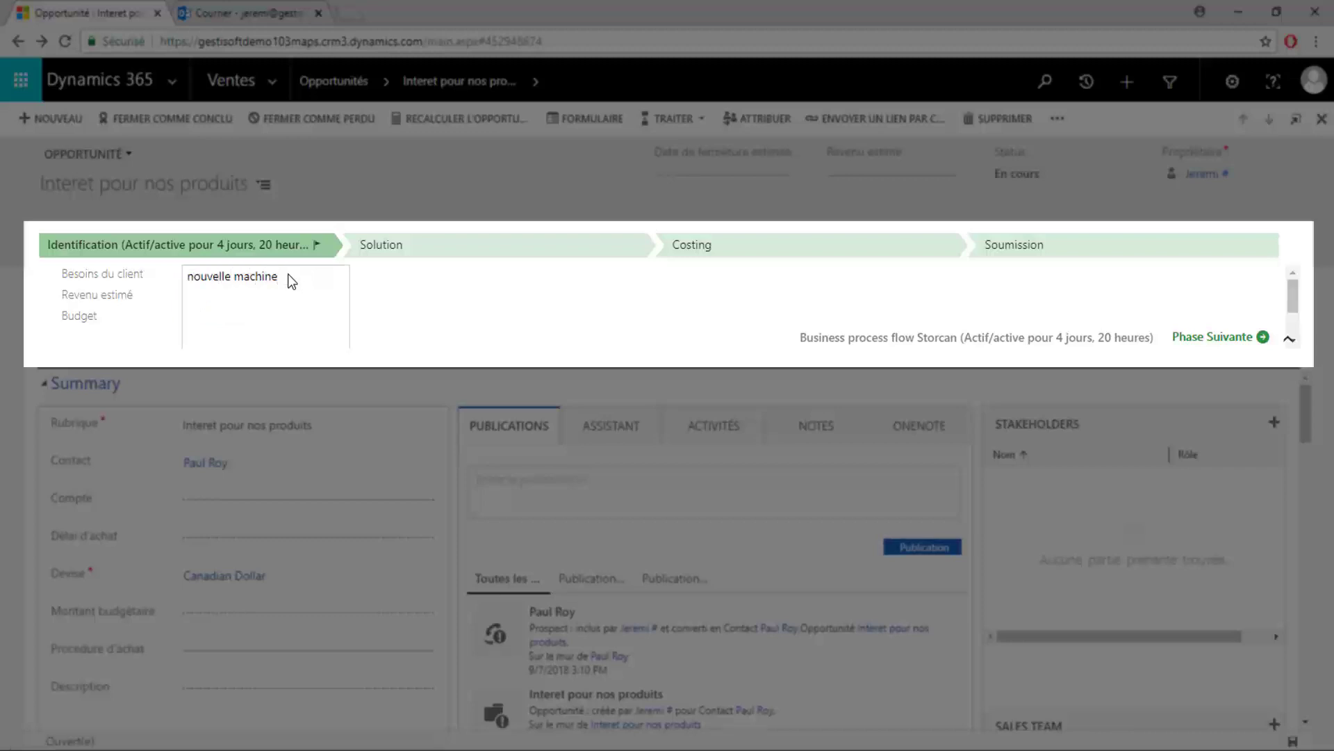
{"action": "key", "text": "Tab"}
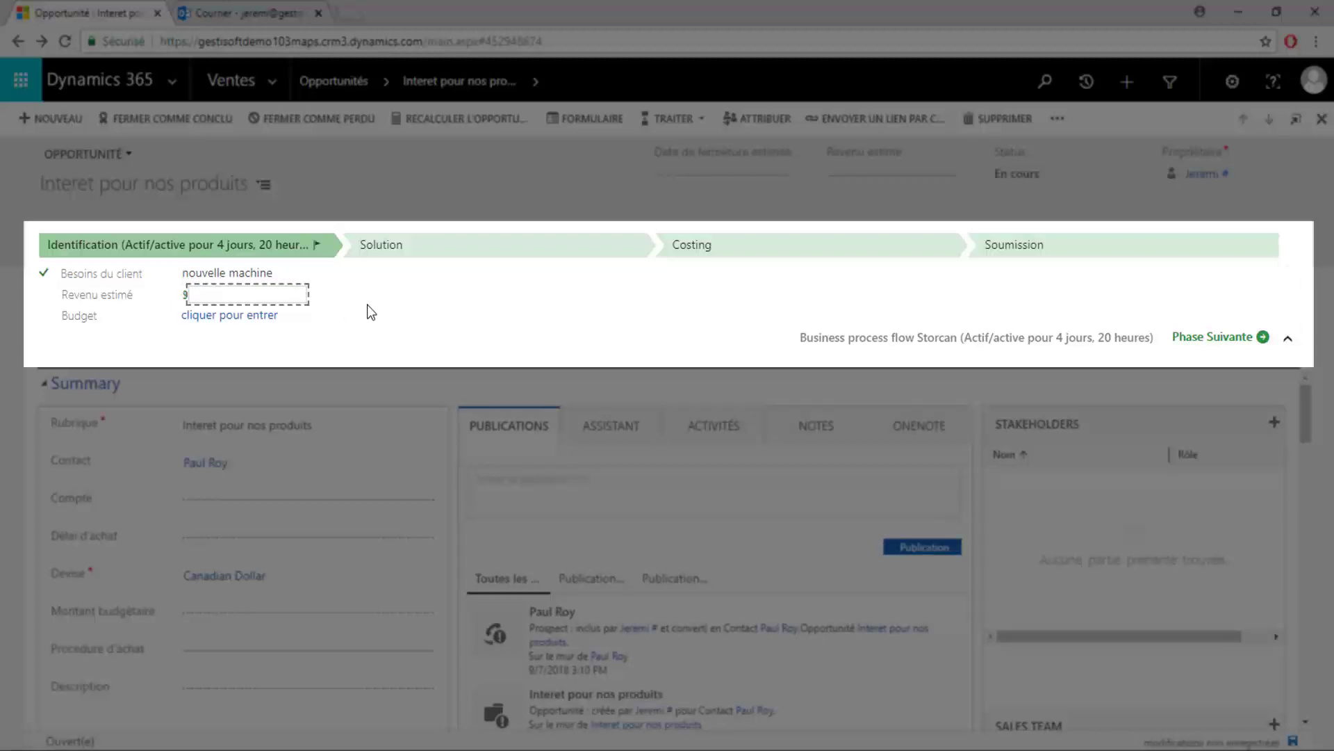
{"action": "type", "text": "1600"}
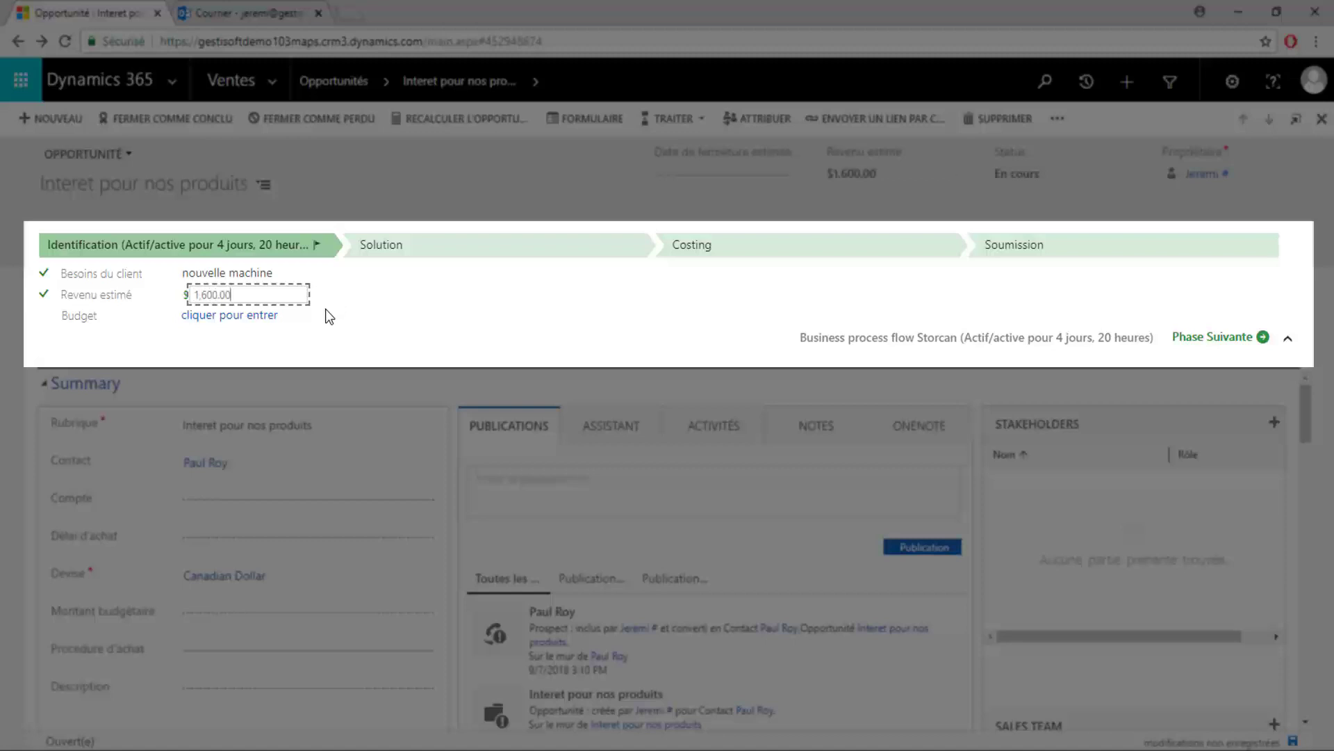
{"action": "left_click", "coordinate": [270, 310]}
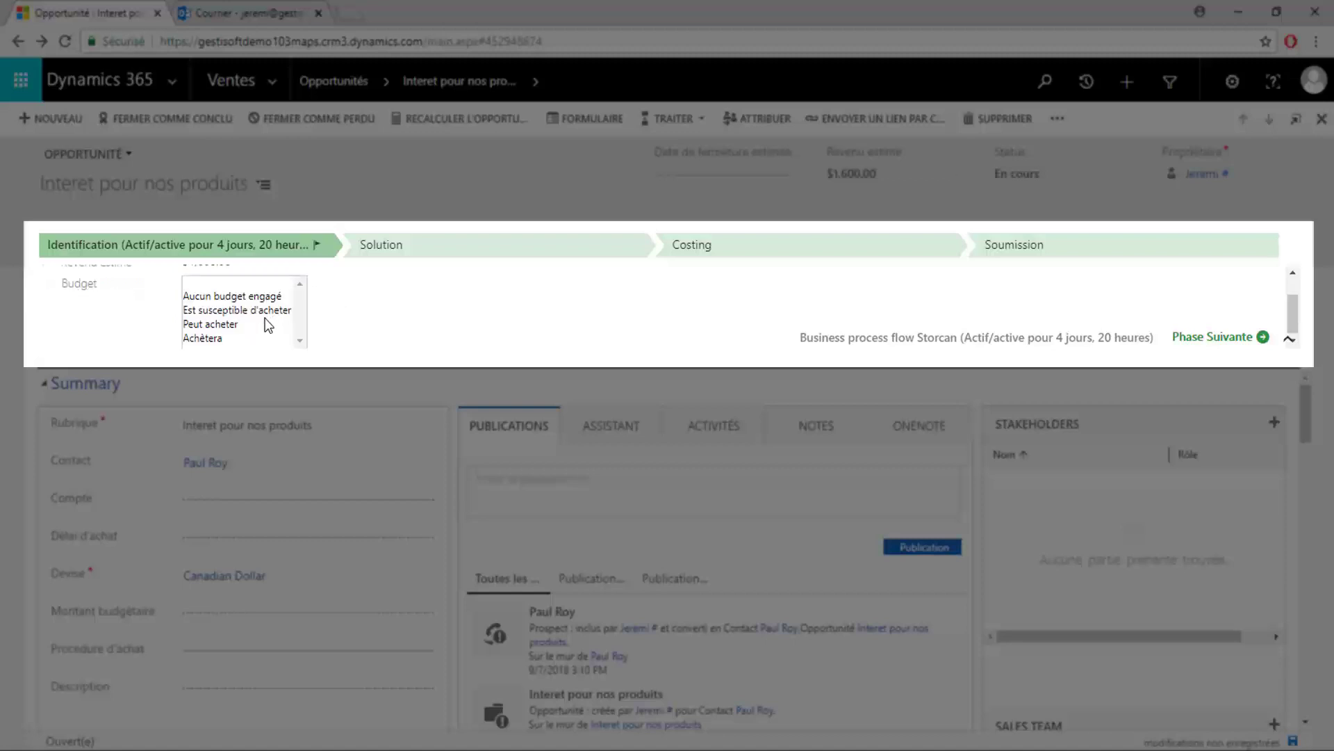
{"action": "left_click", "coordinate": [229, 324]}
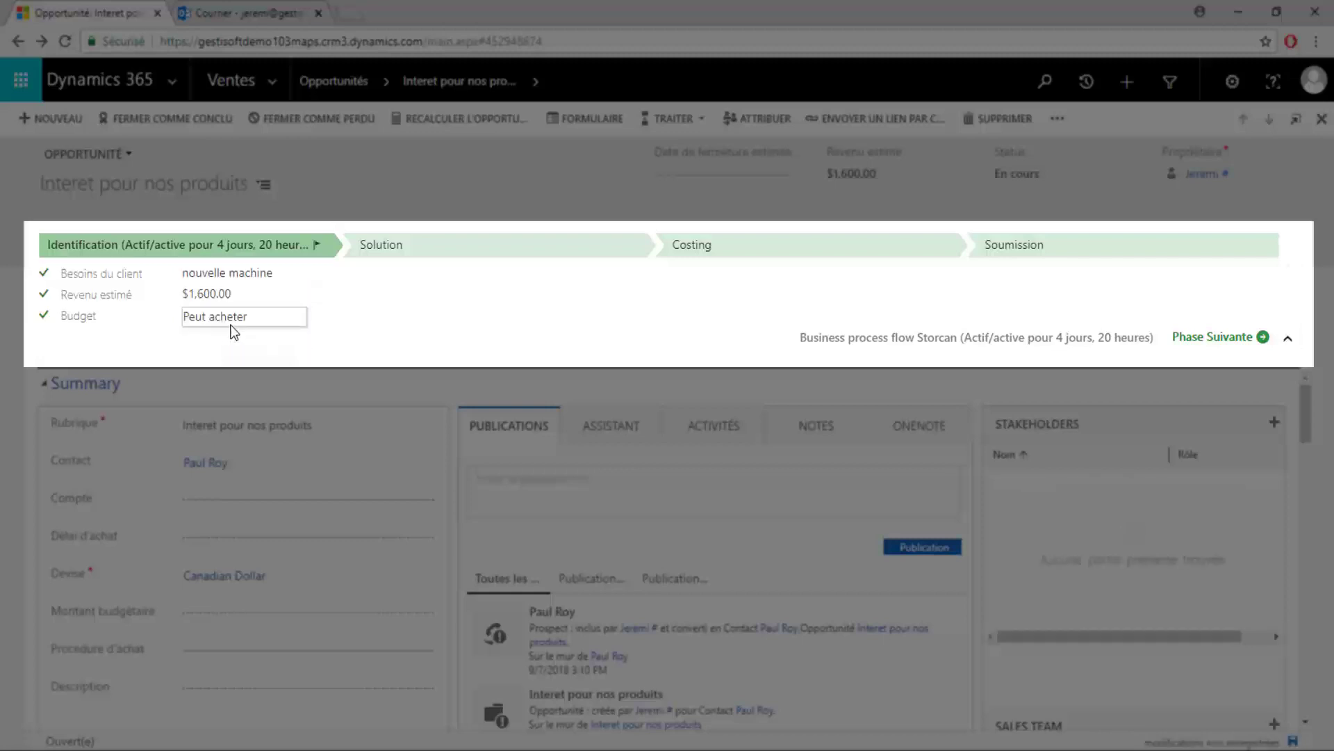
{"action": "left_click", "coordinate": [1200, 339]}
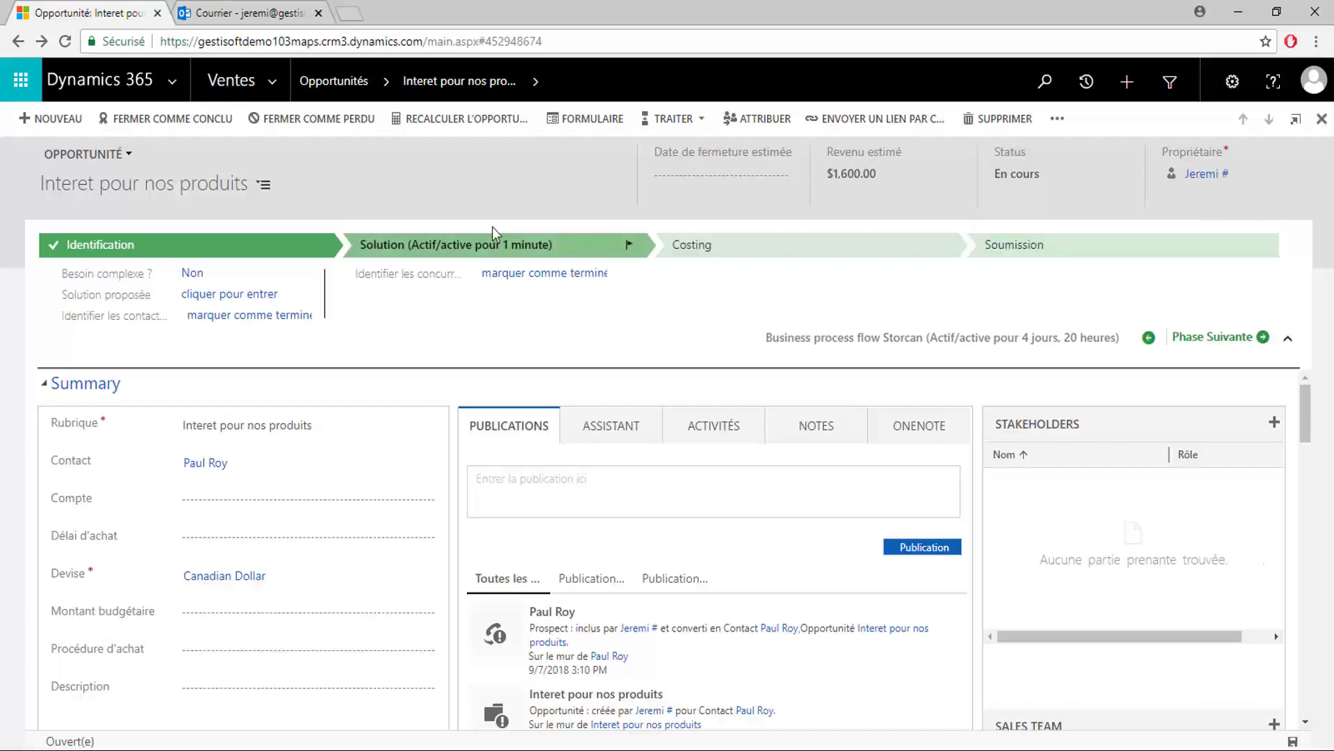
Return to the sales dashboard from the opportunity
{"action": "left_click", "coordinate": [138, 94]}
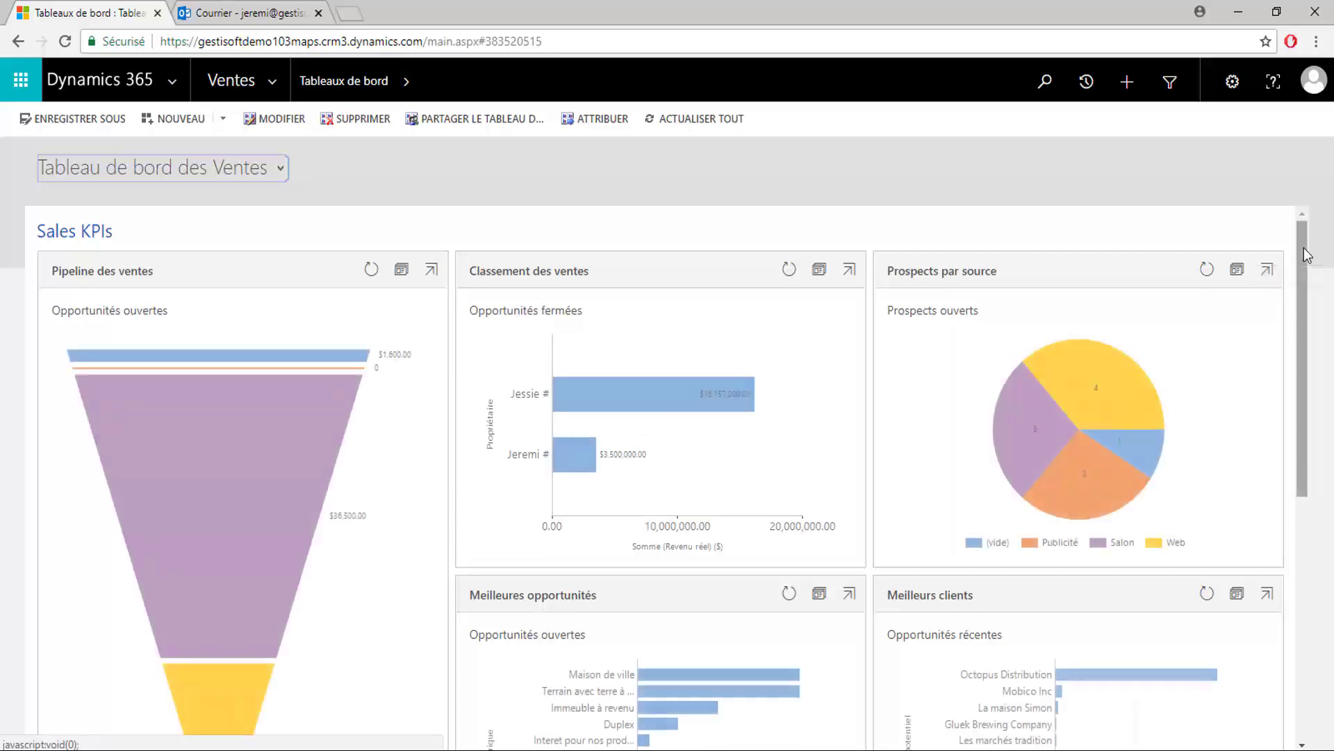
Examine the sales dashboard's charts, including the sales ranking, sales pipeline, best opportunities and top customers
{"action": "left_click_drag", "start_coordinate": [1306, 255], "coordinate": [1306, 267]}
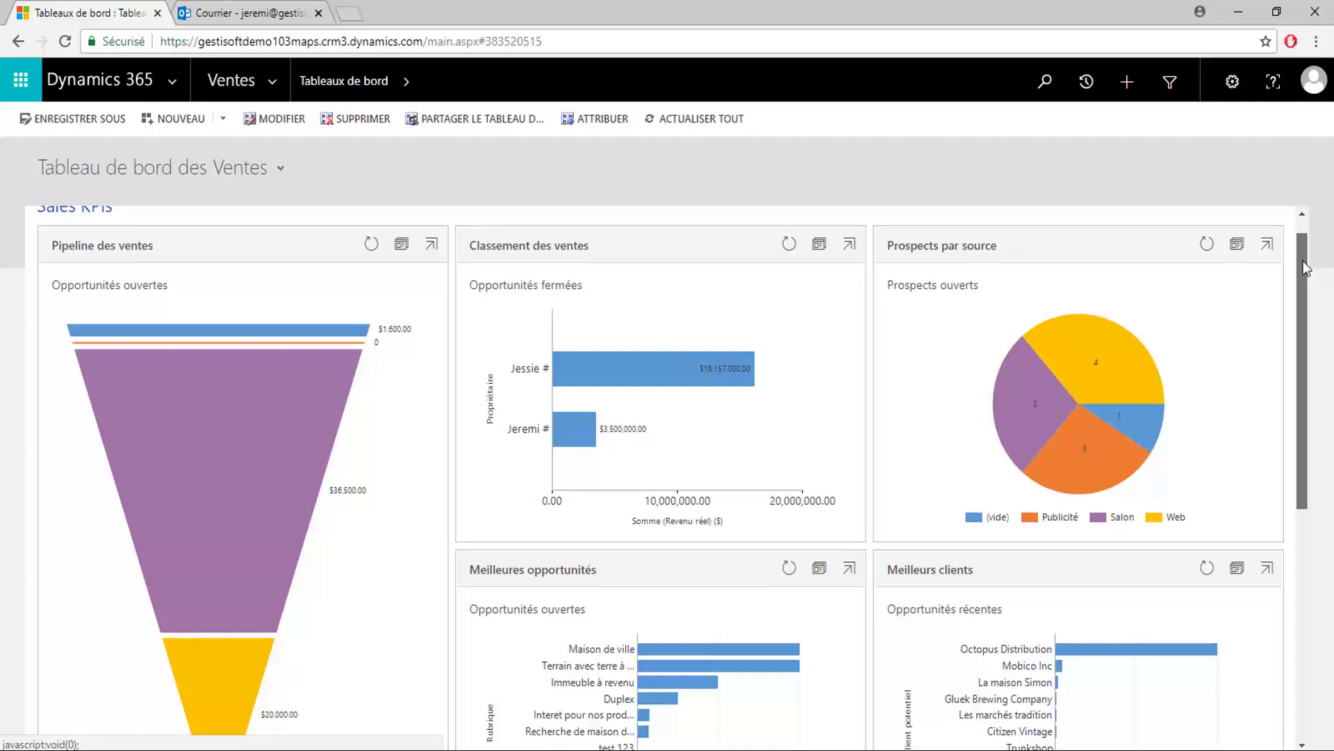
{"action": "left_click_drag", "start_coordinate": [1306, 267], "coordinate": [1307, 268]}
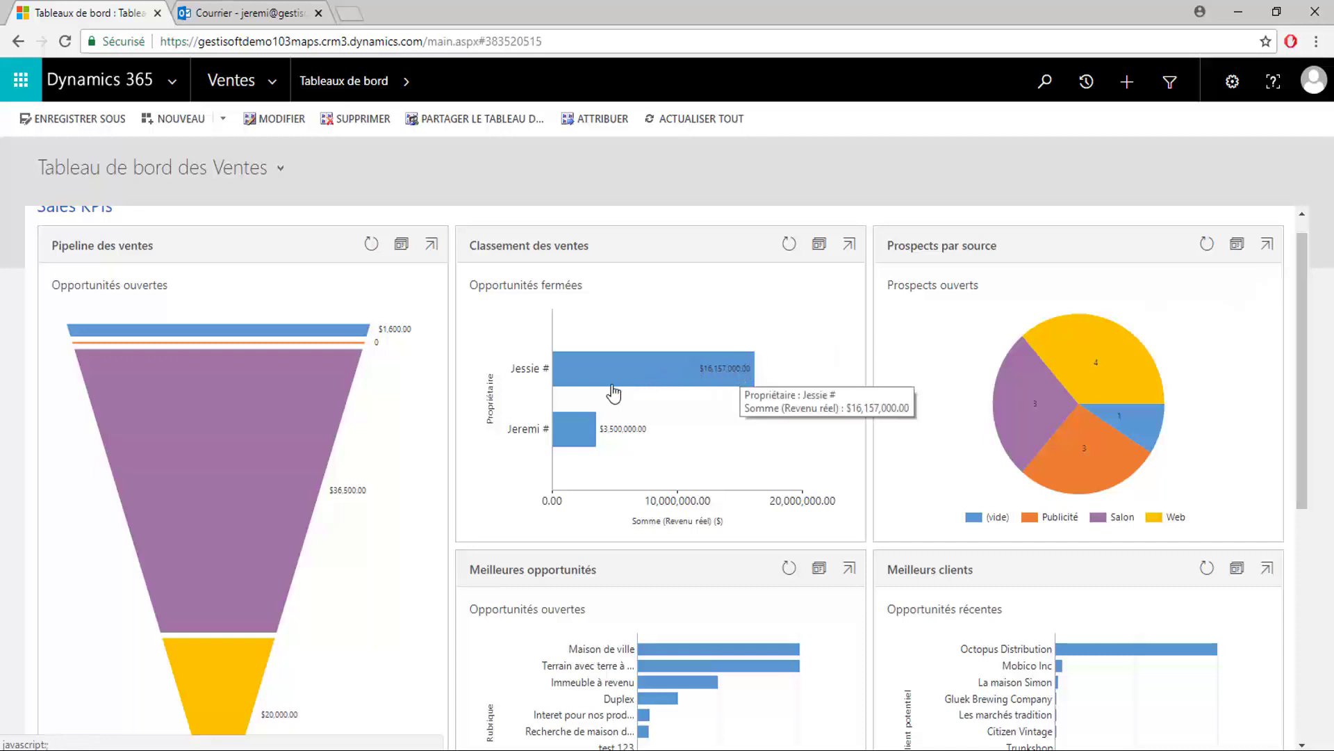
{"action": "mouse_move", "coordinate": [580, 442]}
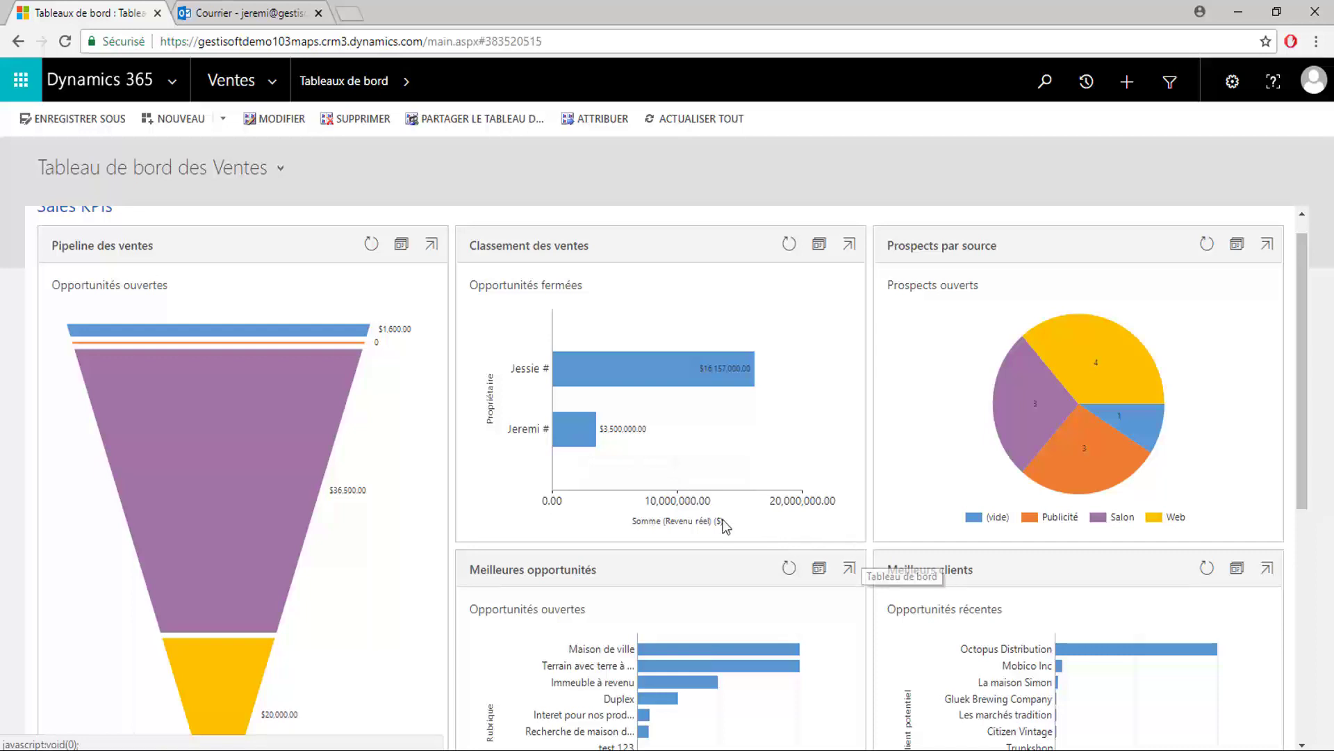
{"action": "mouse_move", "coordinate": [286, 461]}
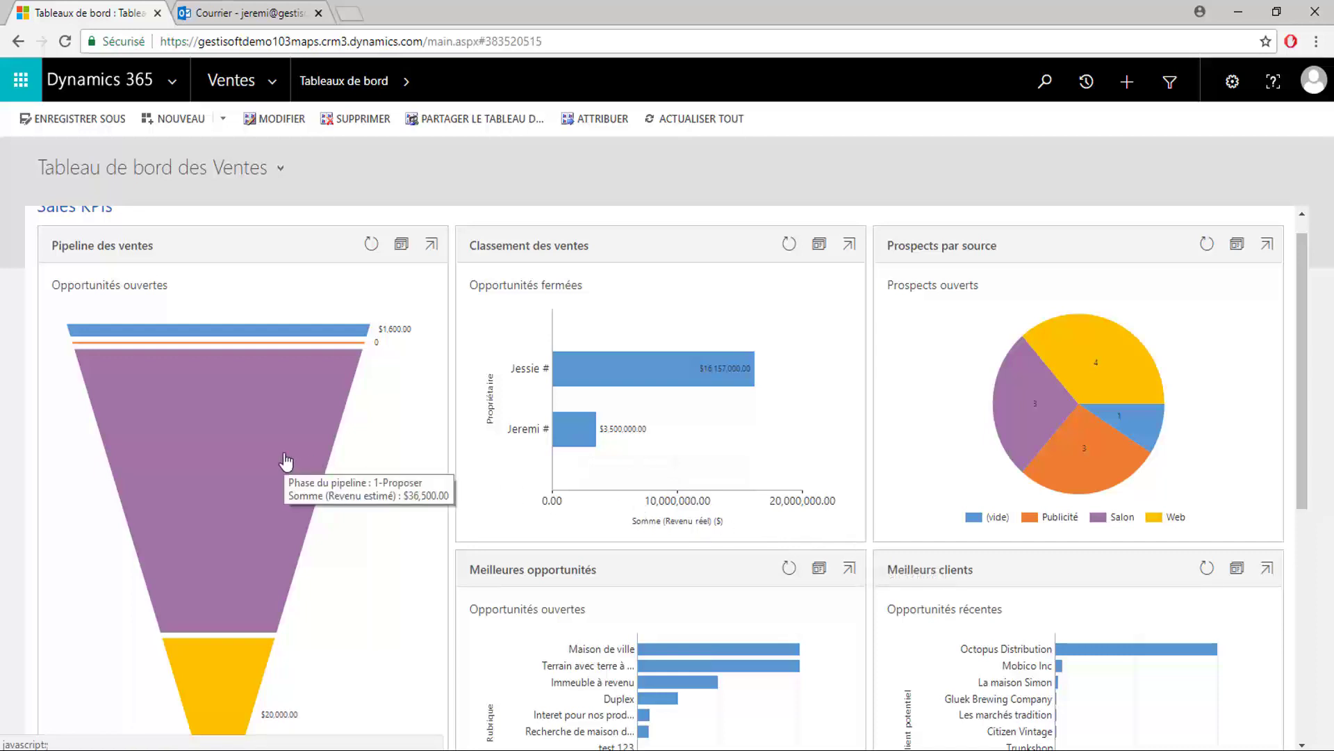
{"action": "scroll", "coordinate": [286, 461], "scroll_direction": "down", "scroll_amount": 3}
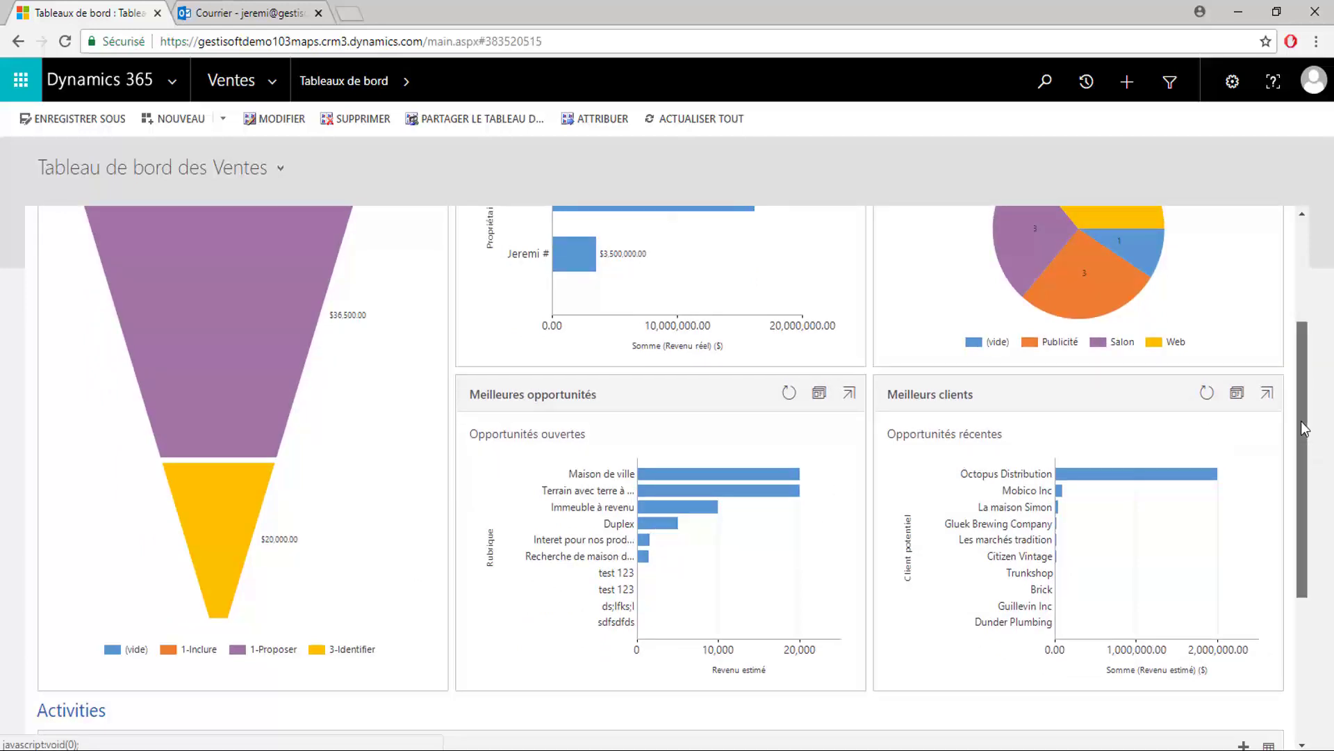
{"action": "left_click_drag", "start_coordinate": [1301, 421], "coordinate": [1292, 311]}
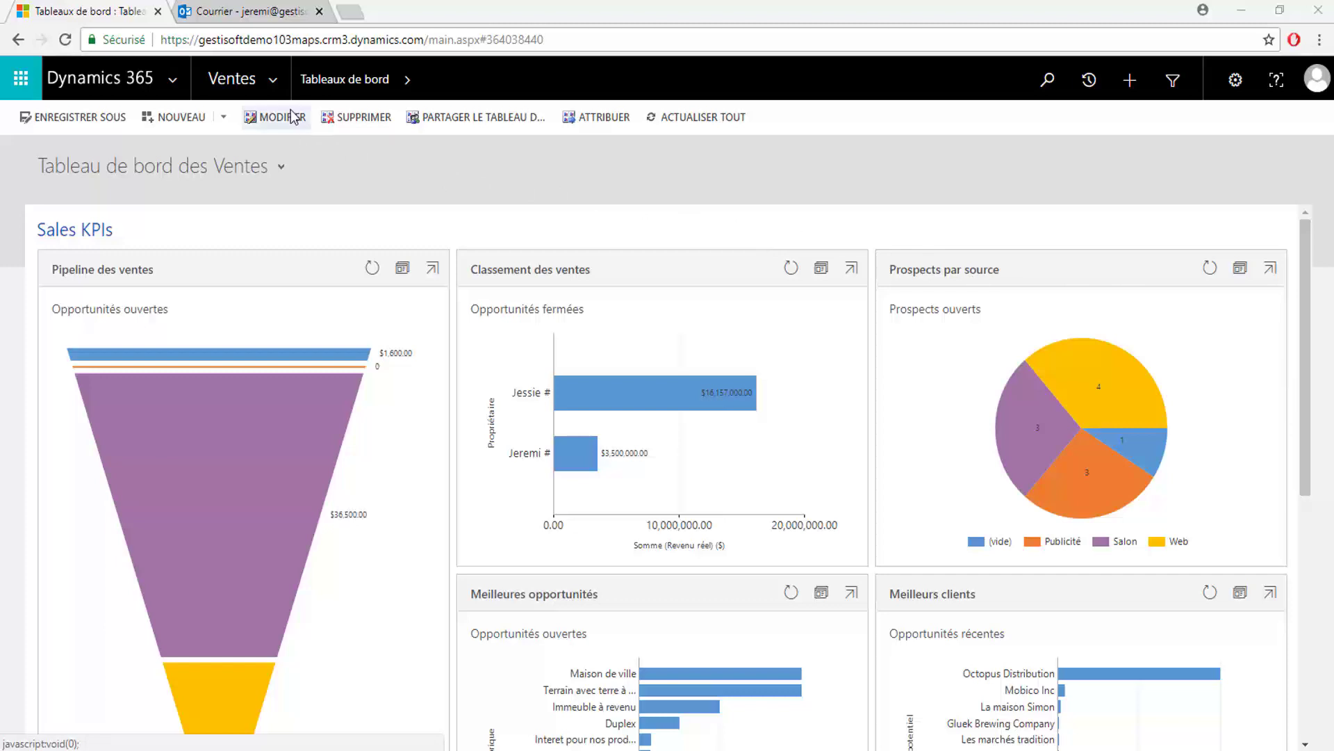
Open the "Nouvelle campagne Marketing" campaign from the Marketing area and widen the name column of its marketing lists
{"action": "left_click", "coordinate": [280, 89]}
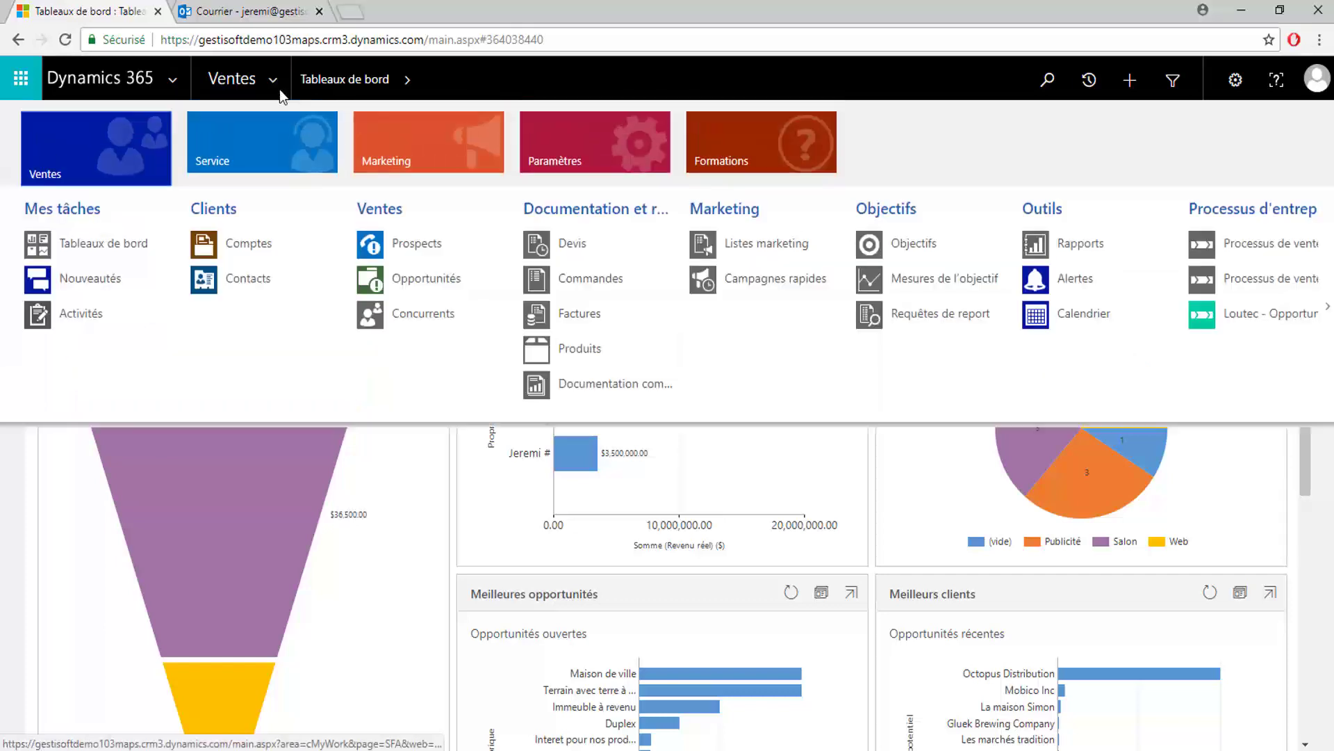
{"action": "left_click", "coordinate": [474, 140]}
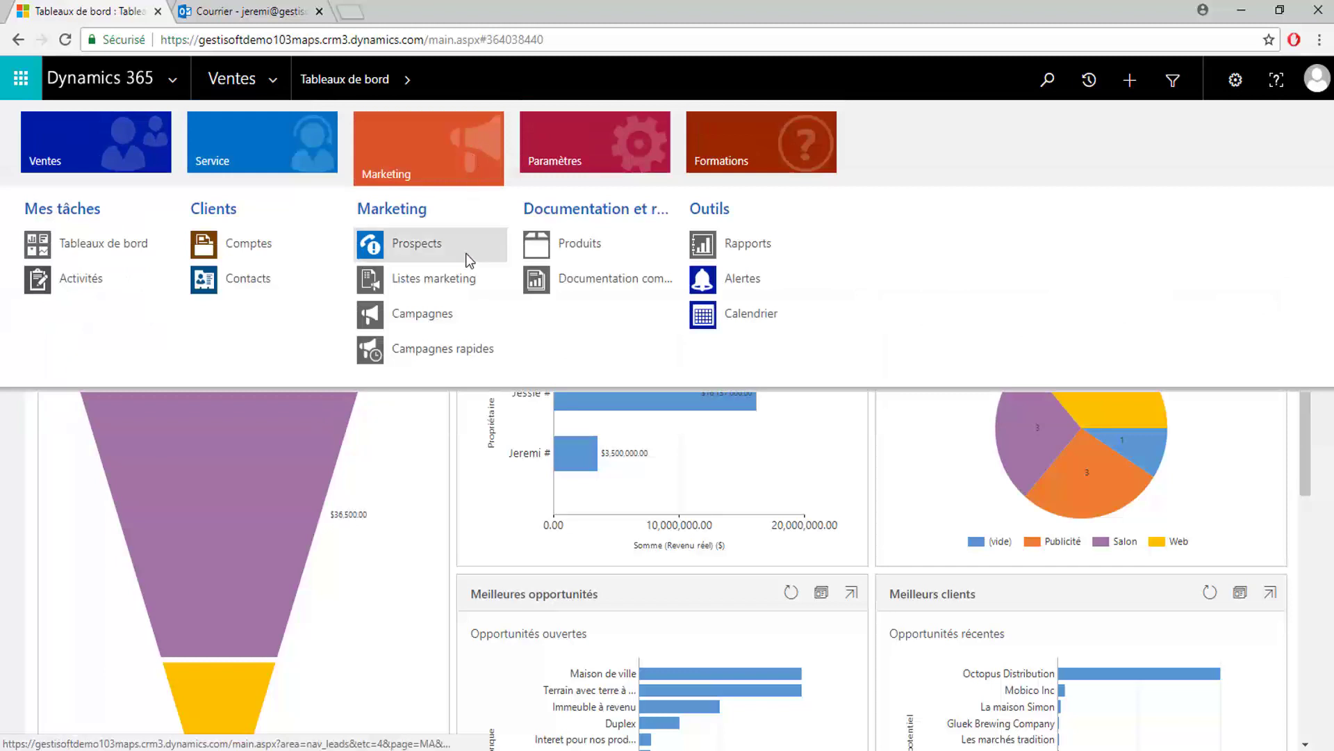
{"action": "left_click", "coordinate": [477, 323]}
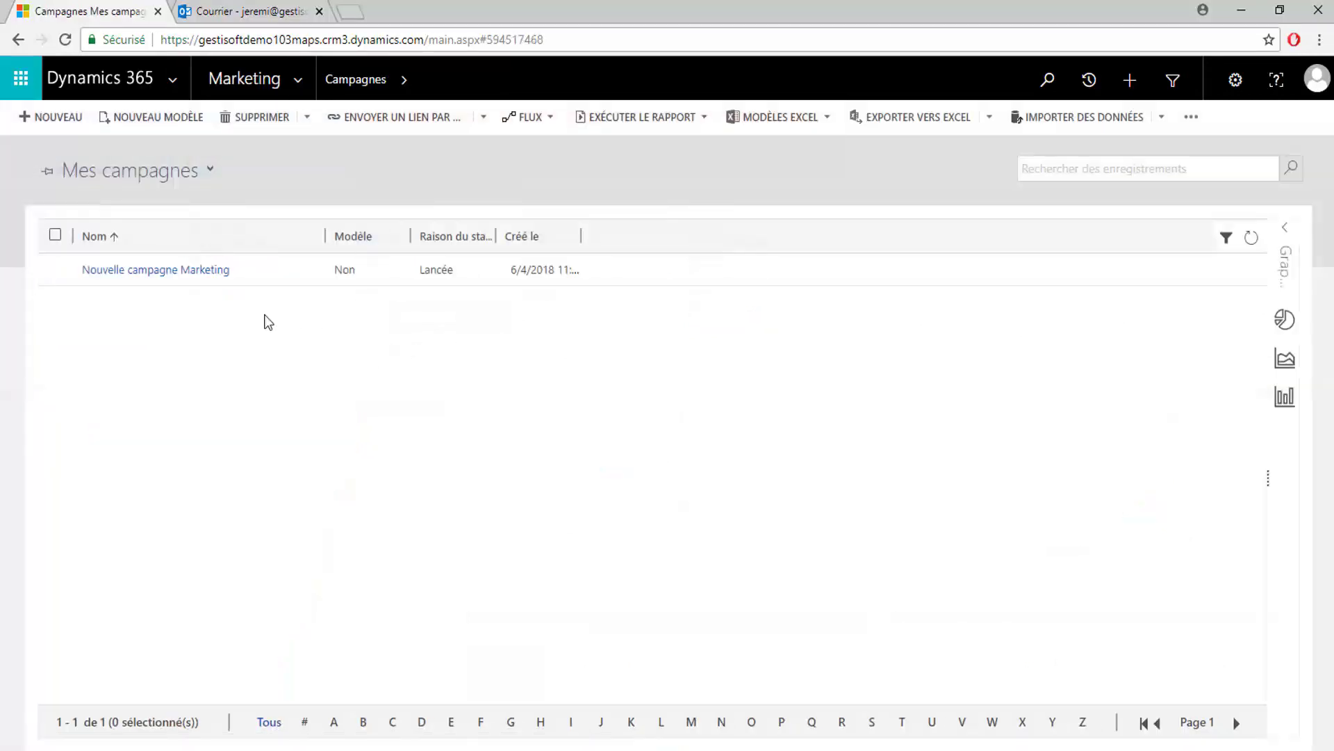
{"action": "left_click", "coordinate": [201, 276]}
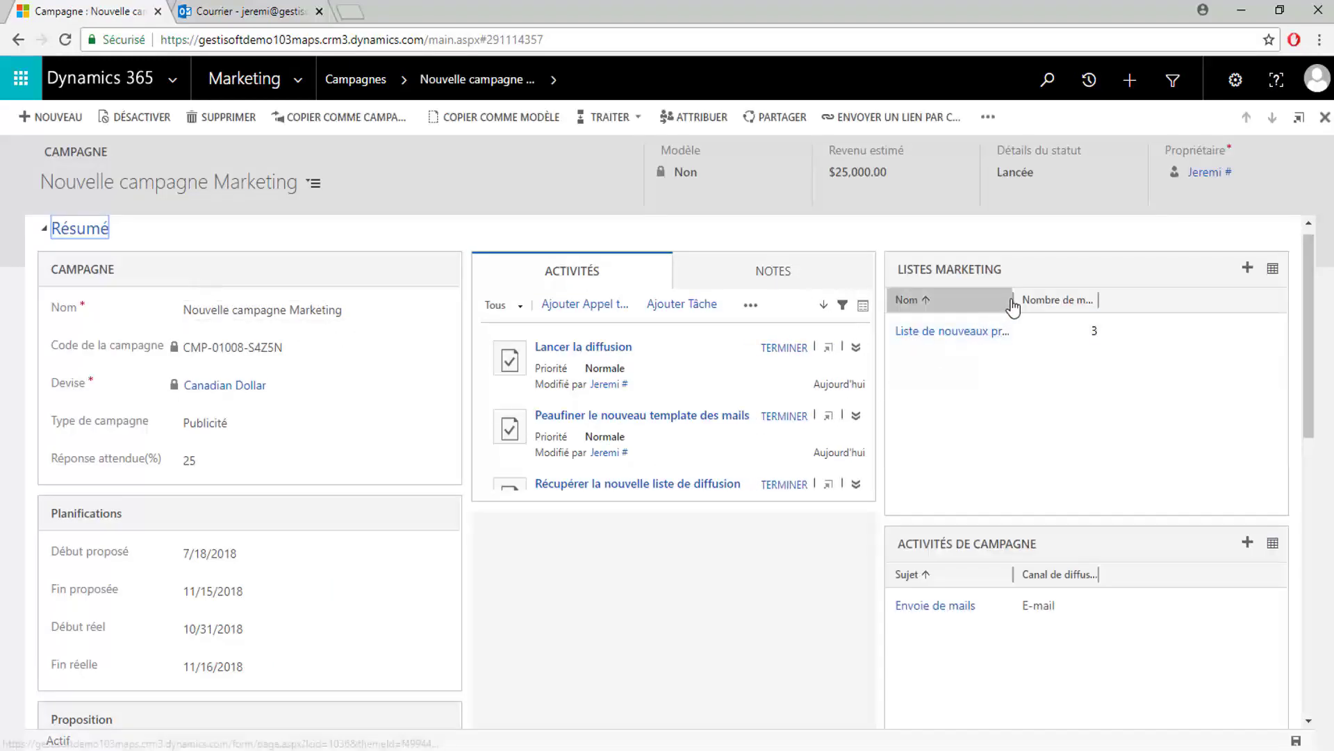
{"action": "left_click_drag", "start_coordinate": [1013, 304], "coordinate": [1075, 302]}
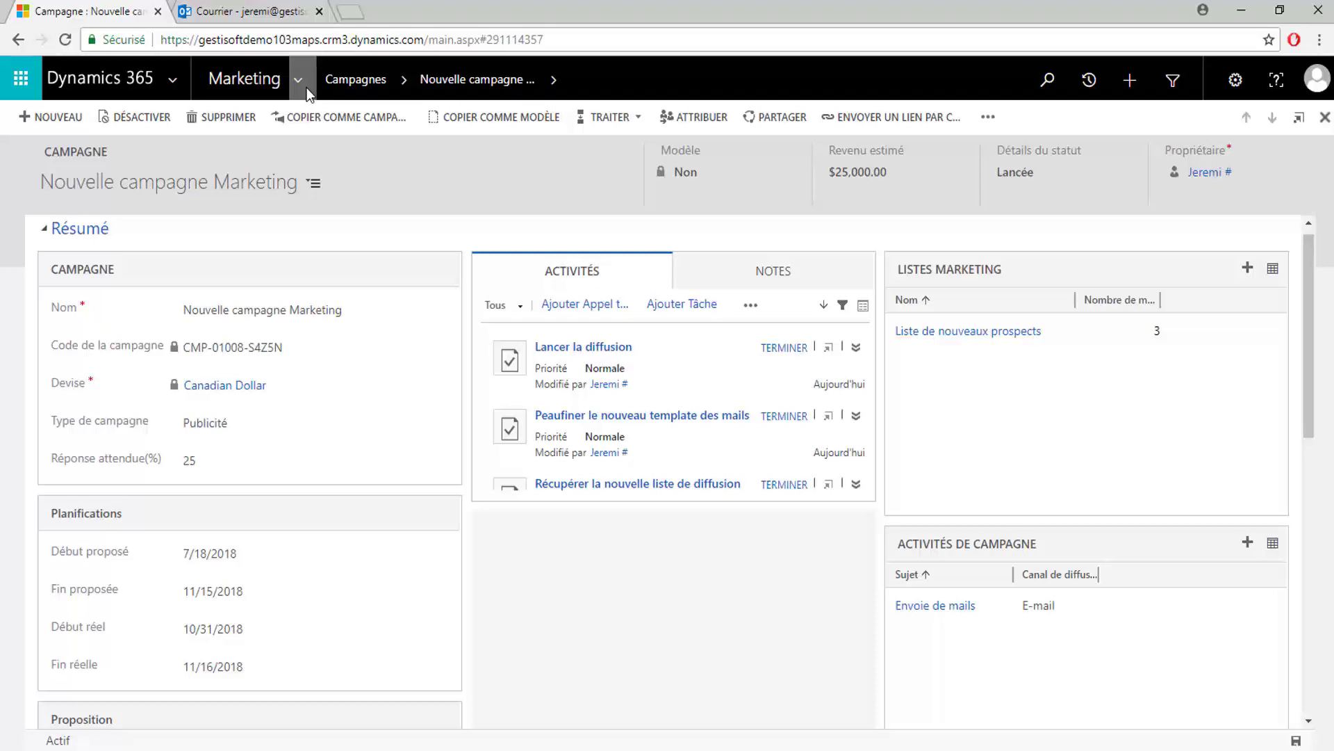
Open the marketing dashboard and examine the campaign type breakdown and the revenue generated per campaign against costs
{"action": "left_click", "coordinate": [254, 93]}
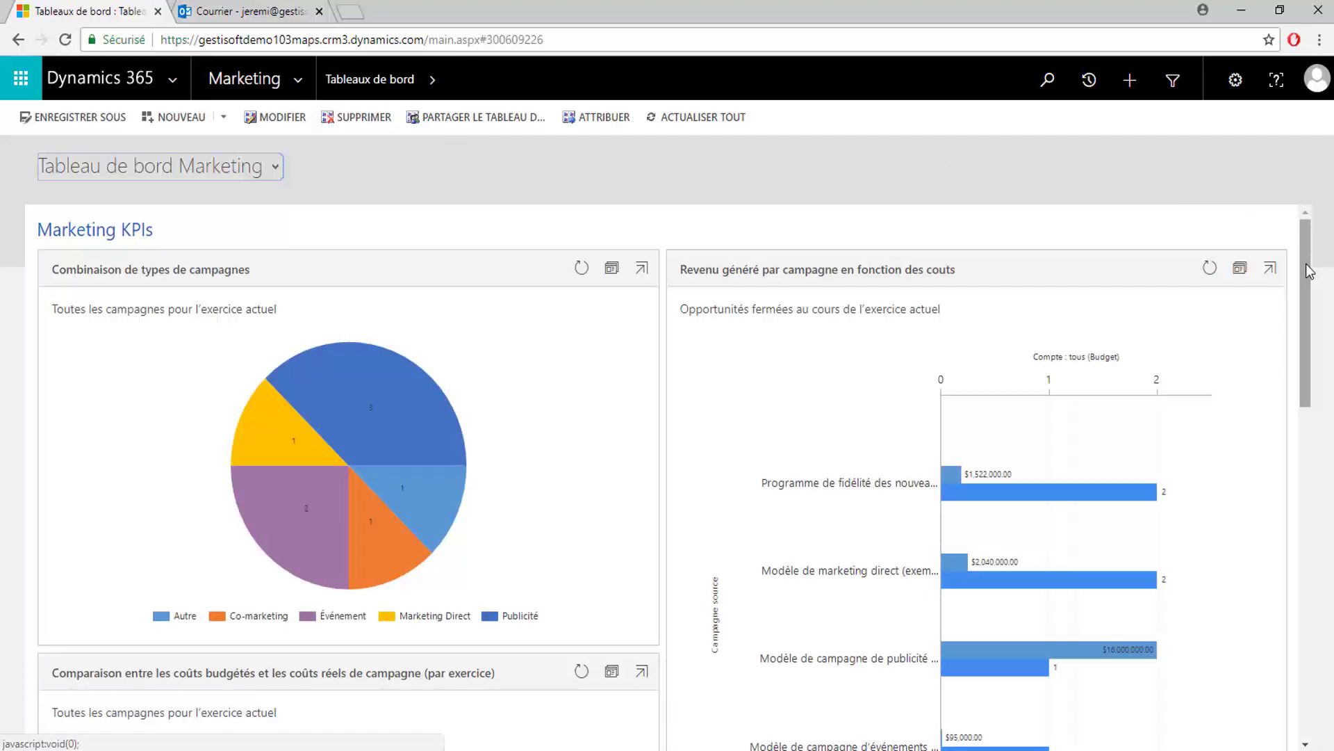
{"action": "left_click_drag", "start_coordinate": [1310, 272], "coordinate": [1310, 296]}
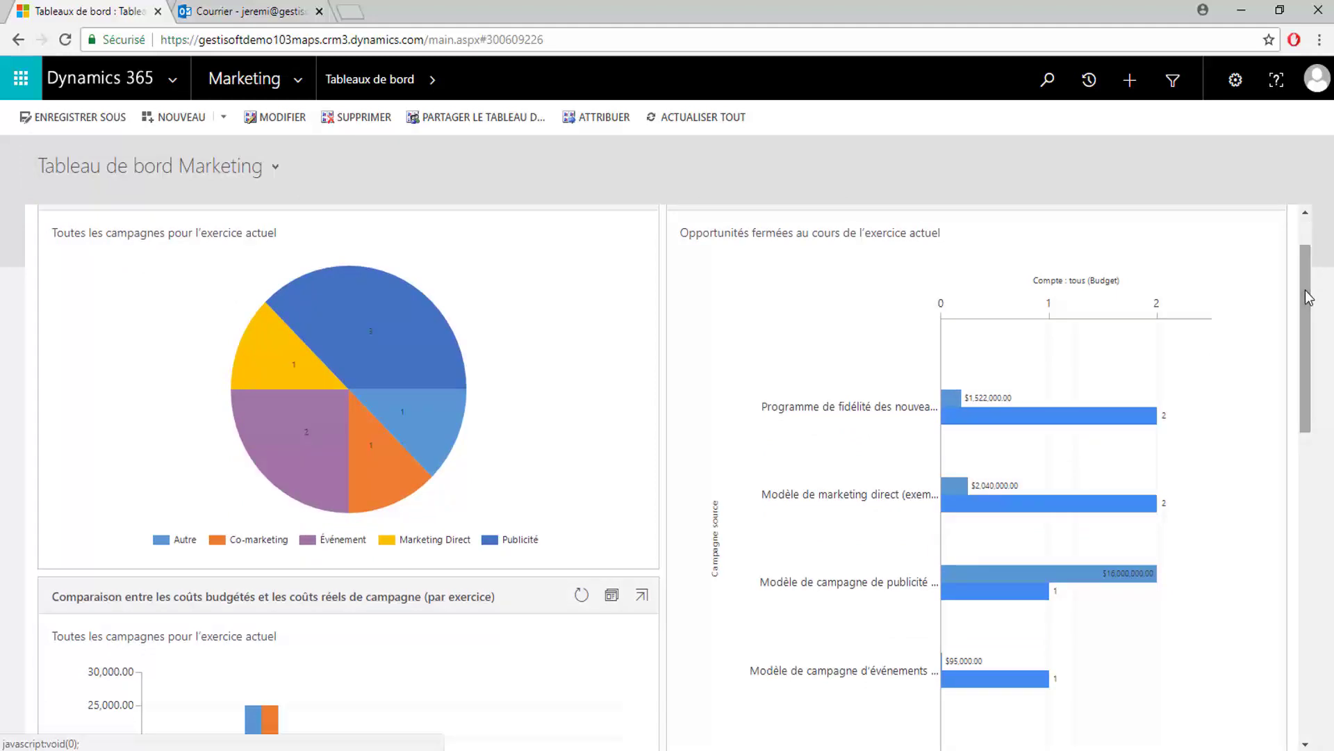
{"action": "left_click_drag", "start_coordinate": [1309, 298], "coordinate": [1306, 302]}
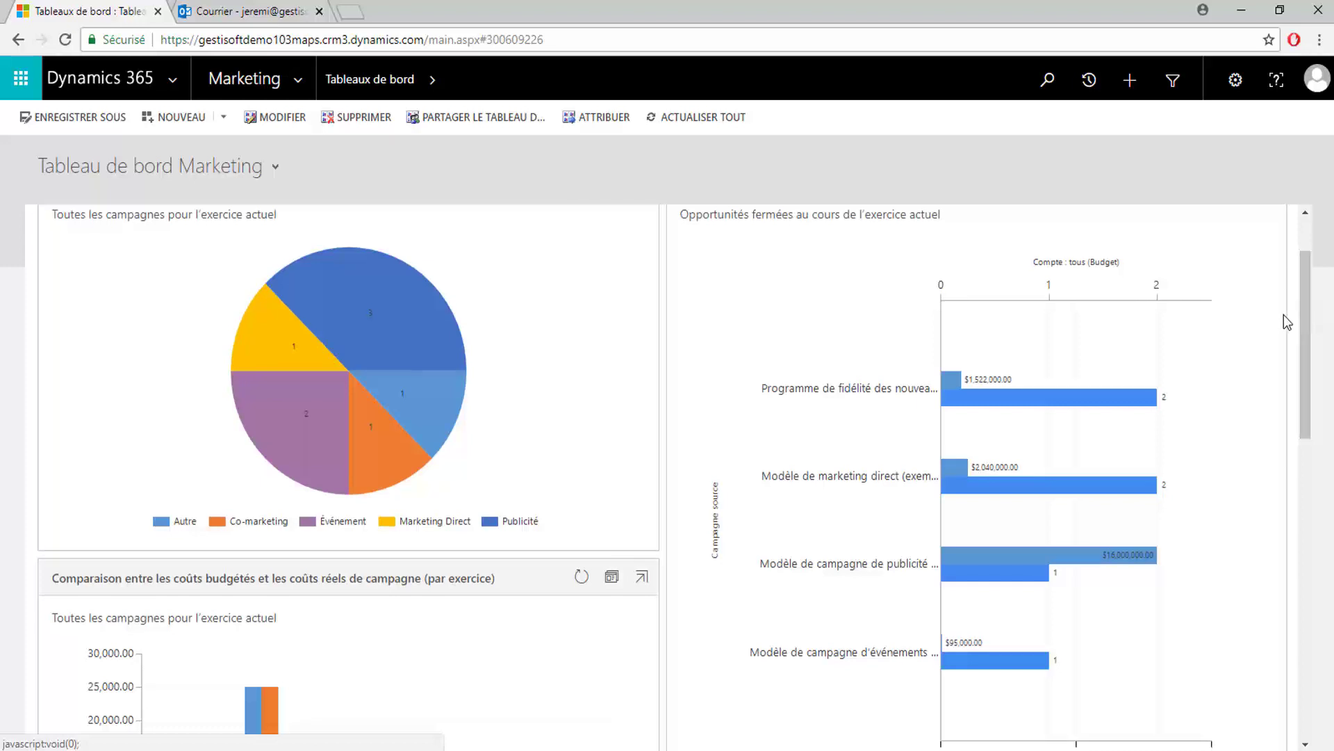
{"action": "left_click_drag", "start_coordinate": [1300, 309], "coordinate": [1299, 305]}
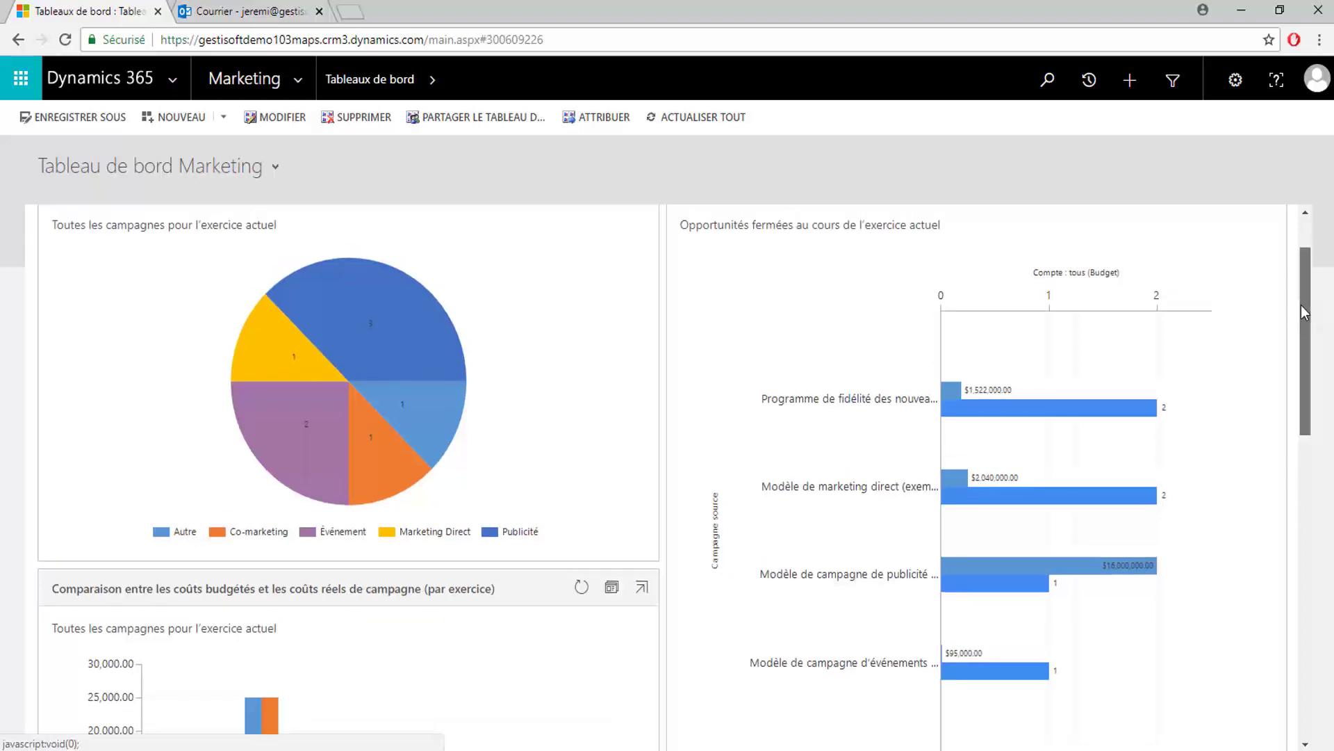
{"action": "mouse_move", "coordinate": [1051, 412]}
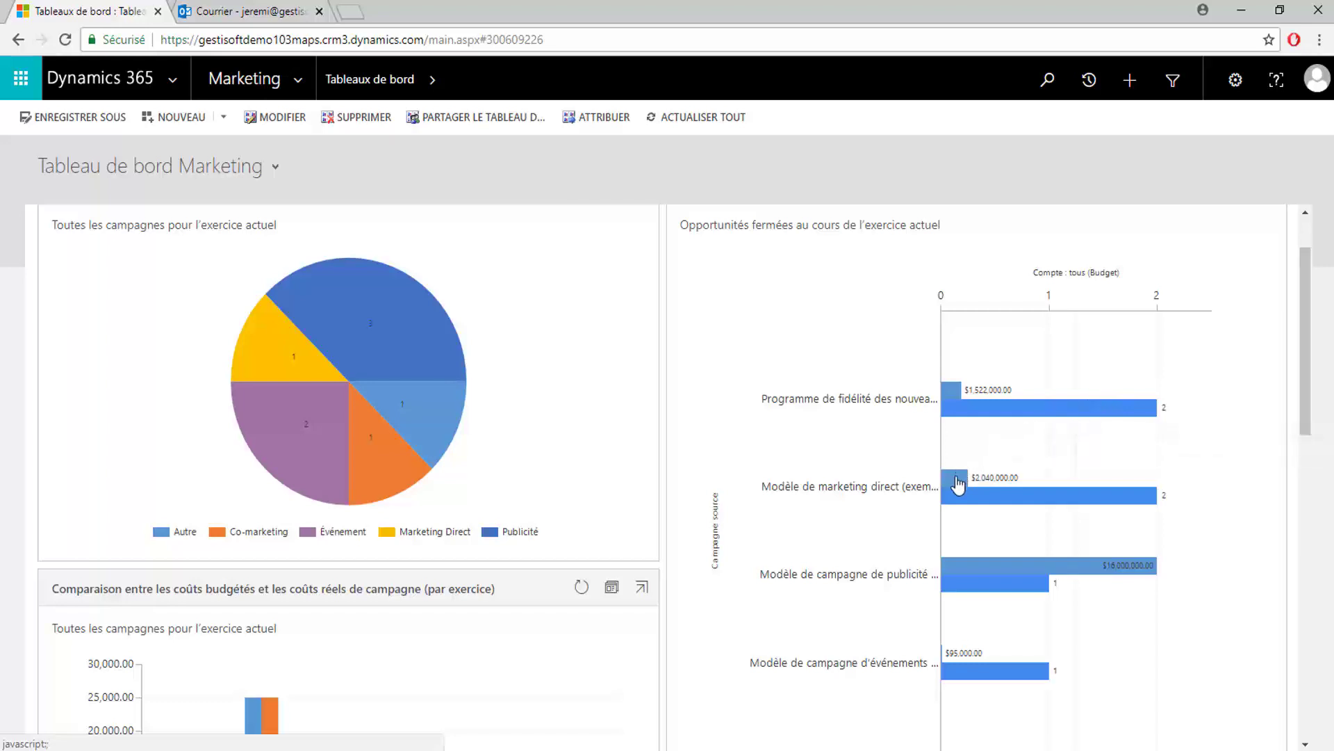
{"action": "mouse_move", "coordinate": [954, 478]}
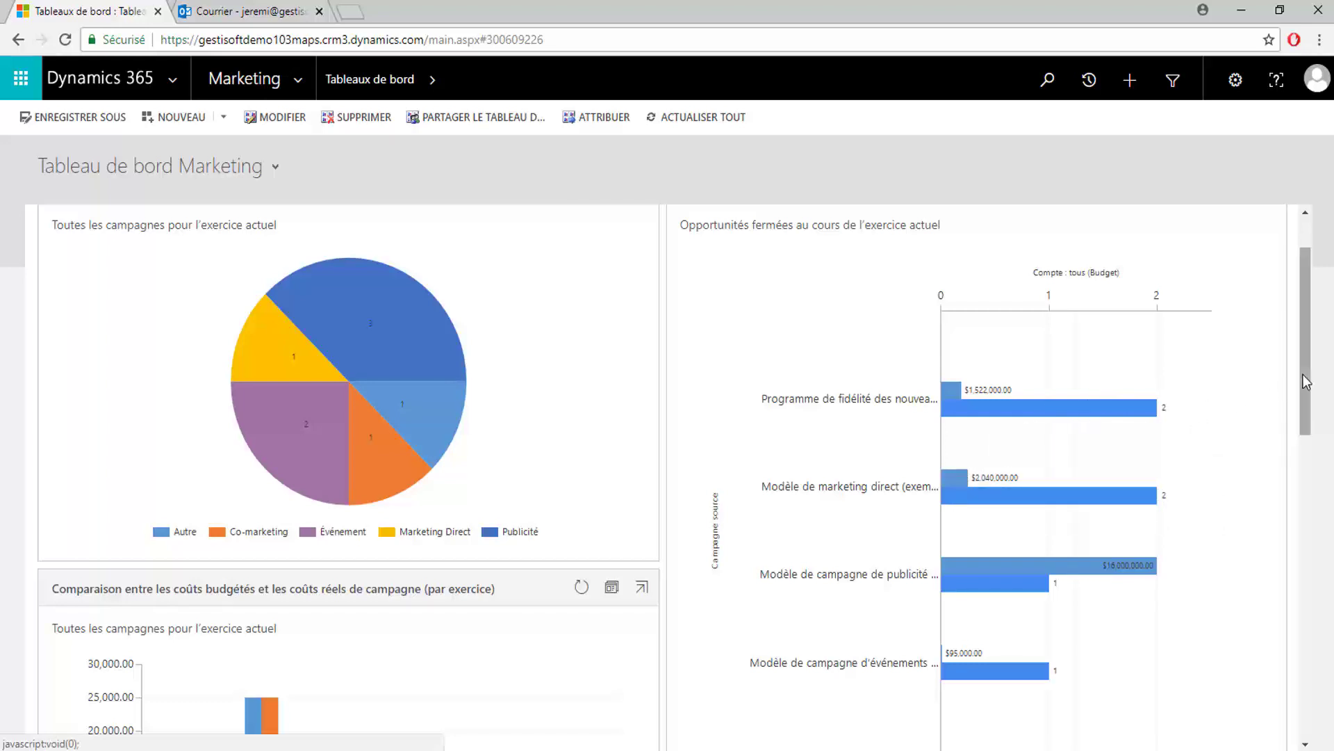
{"action": "left_click_drag", "start_coordinate": [1303, 374], "coordinate": [1302, 388]}
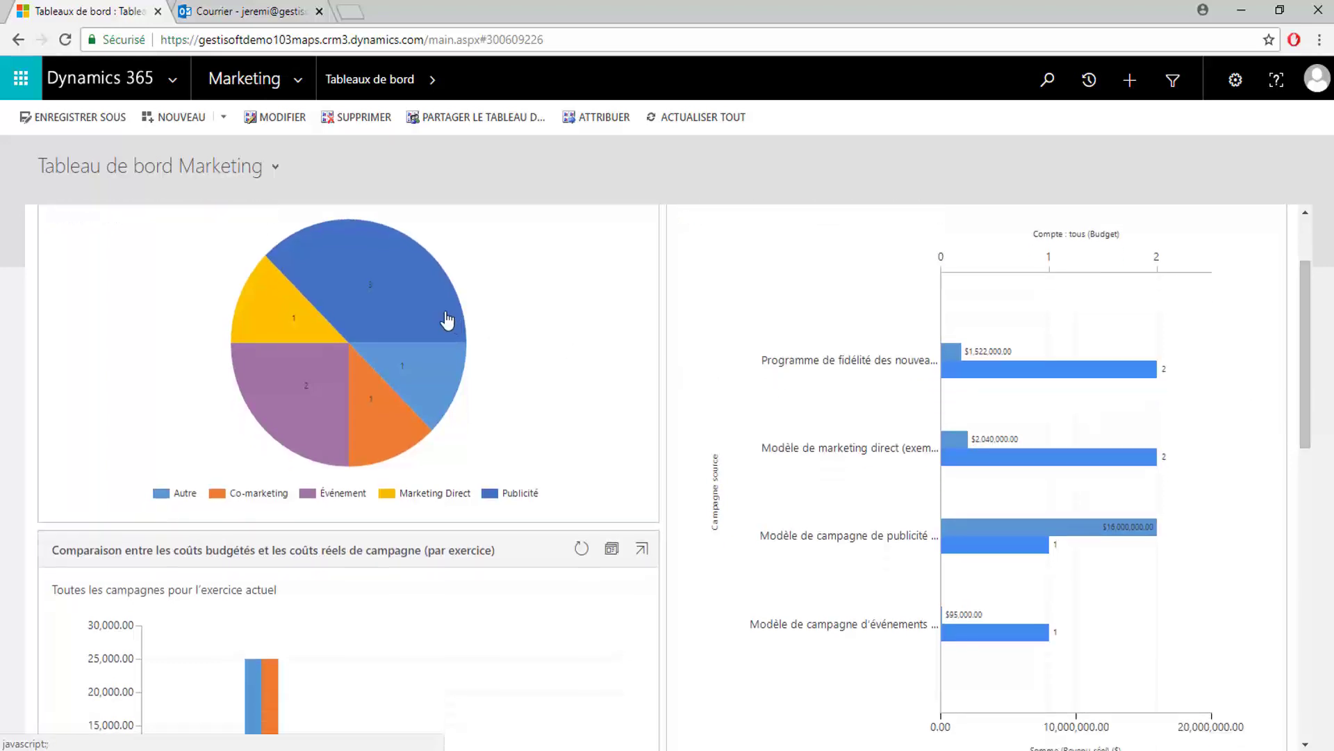
{"action": "mouse_move", "coordinate": [447, 320]}
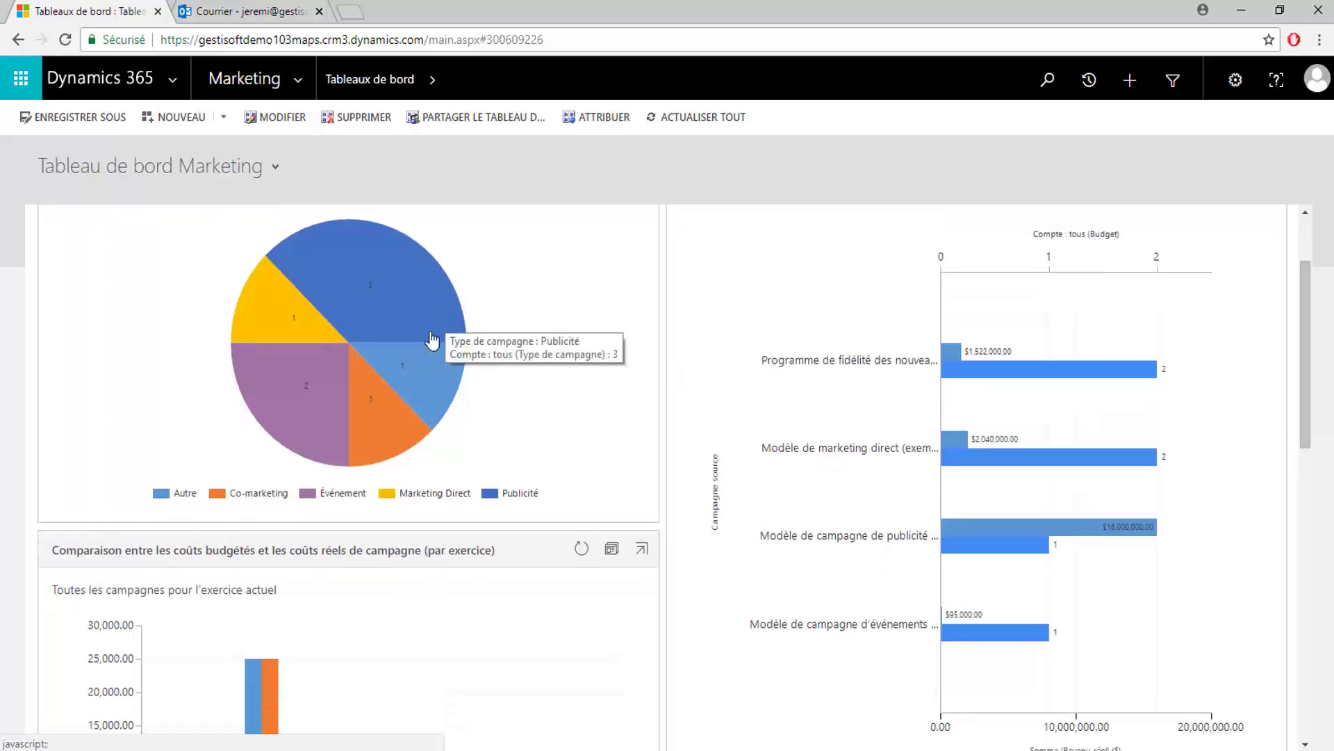
{"action": "mouse_move", "coordinate": [428, 374]}
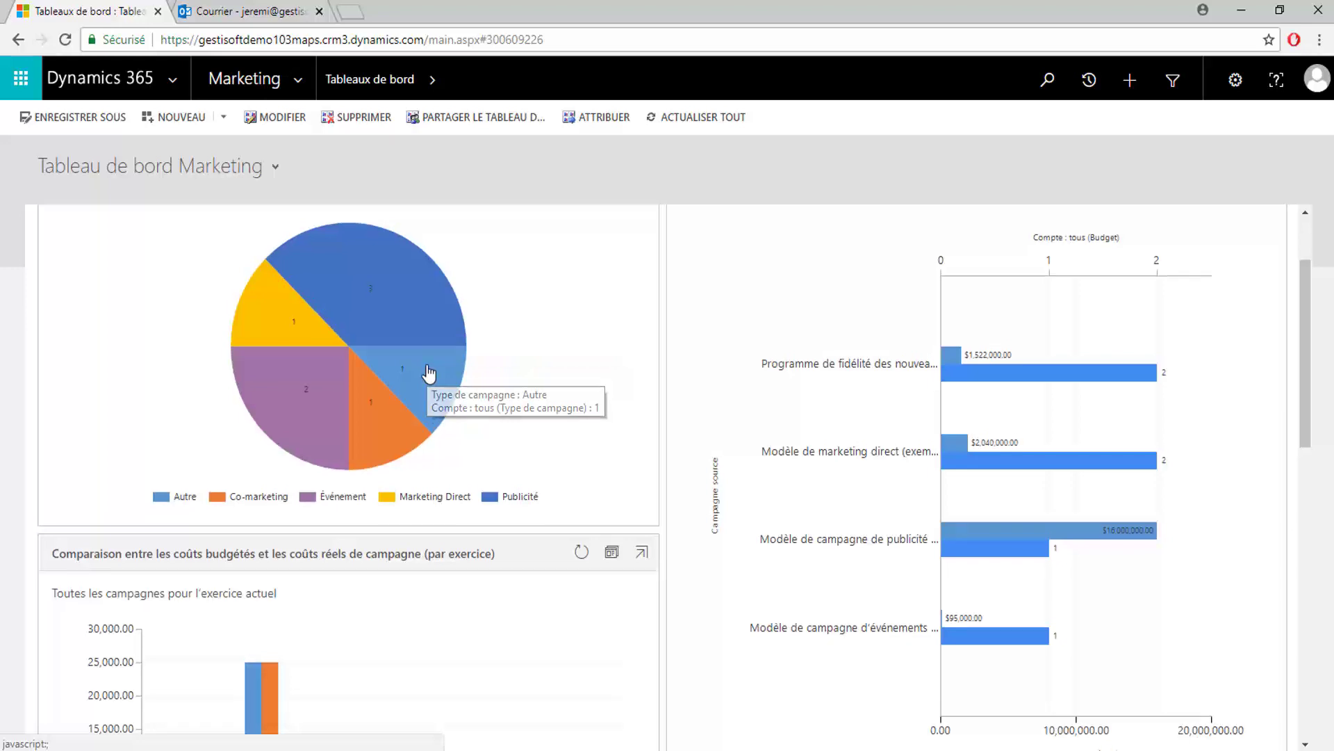
{"action": "scroll", "coordinate": [429, 374], "scroll_direction": "up", "scroll_amount": 1}
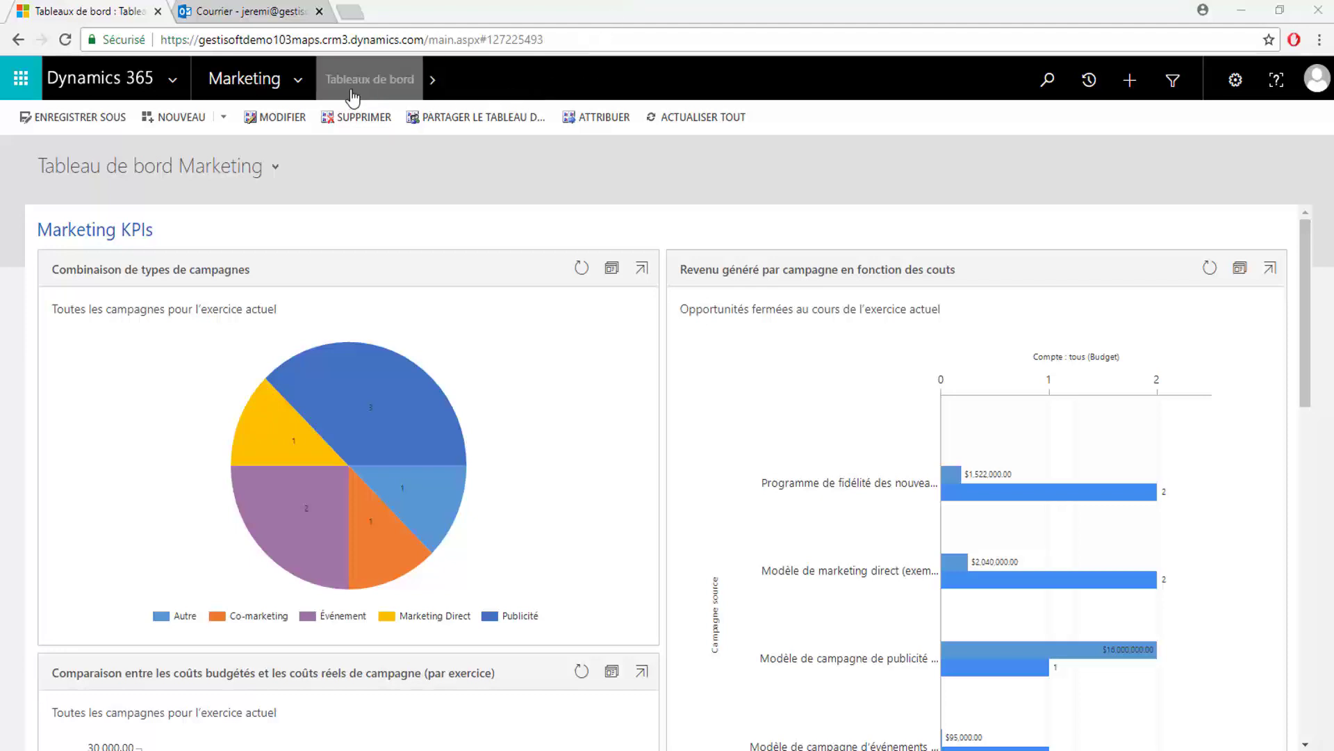
Open the incident "Emballeuse endommagée" from the Service area's active incidents
{"action": "left_click", "coordinate": [308, 81]}
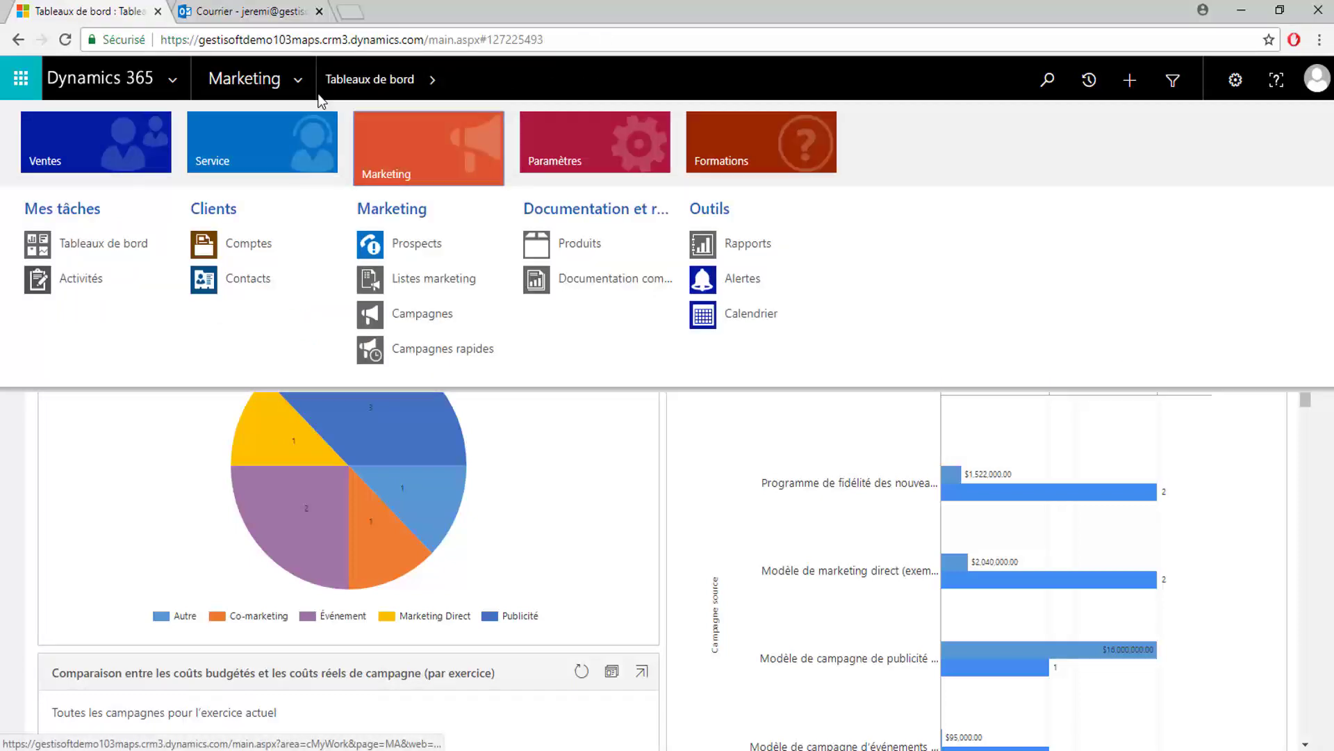
{"action": "left_click", "coordinate": [274, 129]}
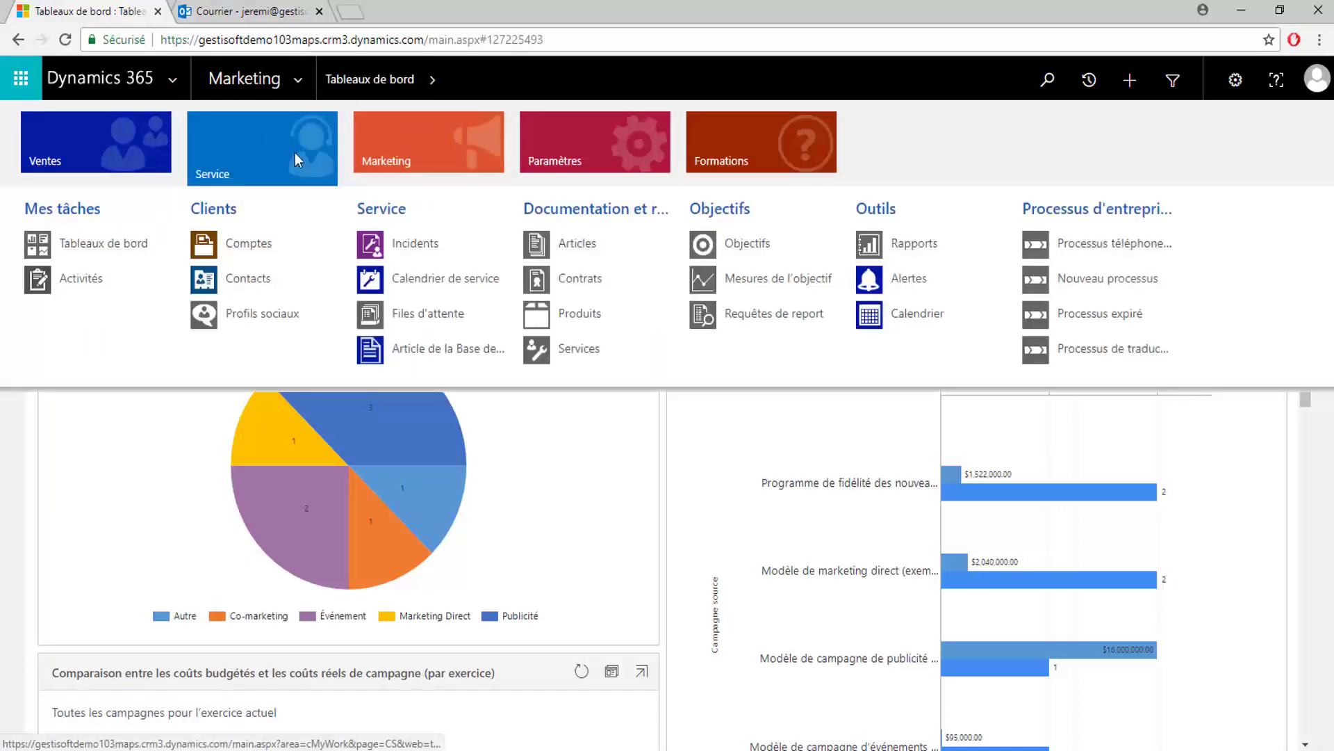
{"action": "left_click", "coordinate": [486, 246]}
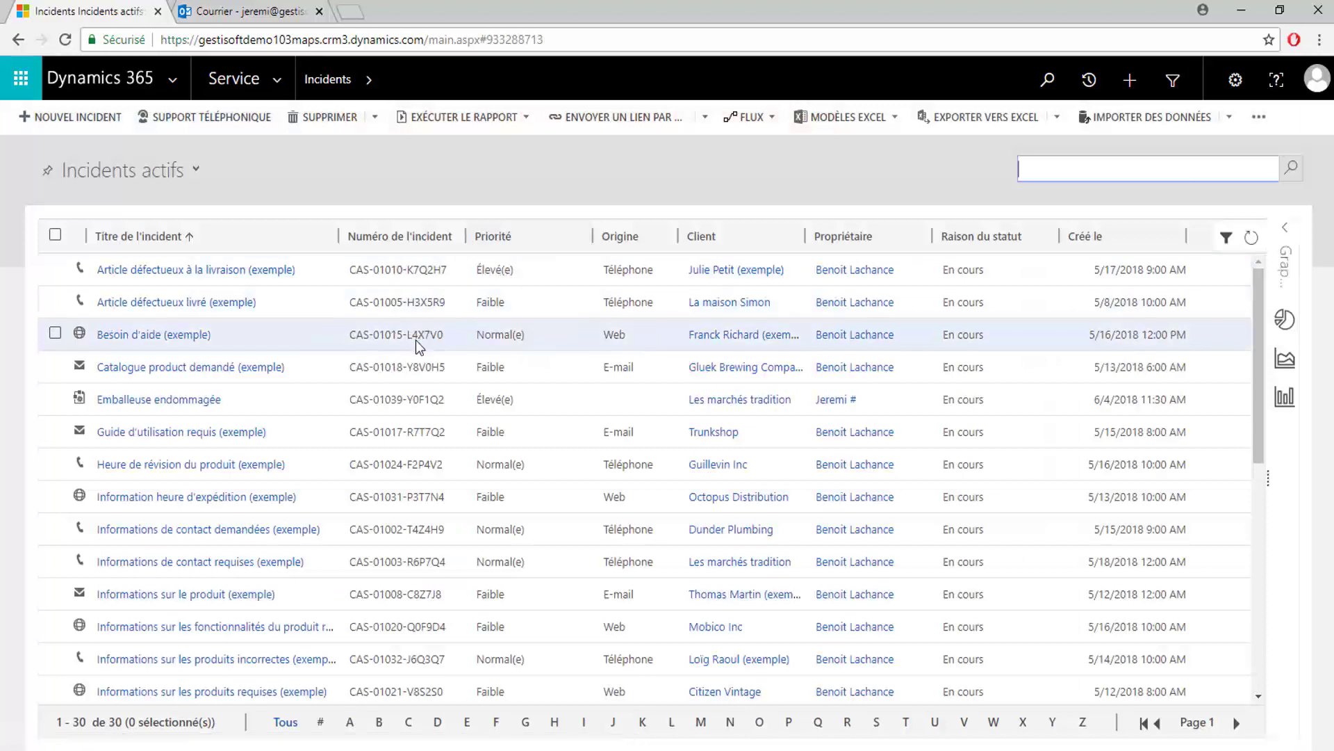
{"action": "left_click", "coordinate": [174, 400]}
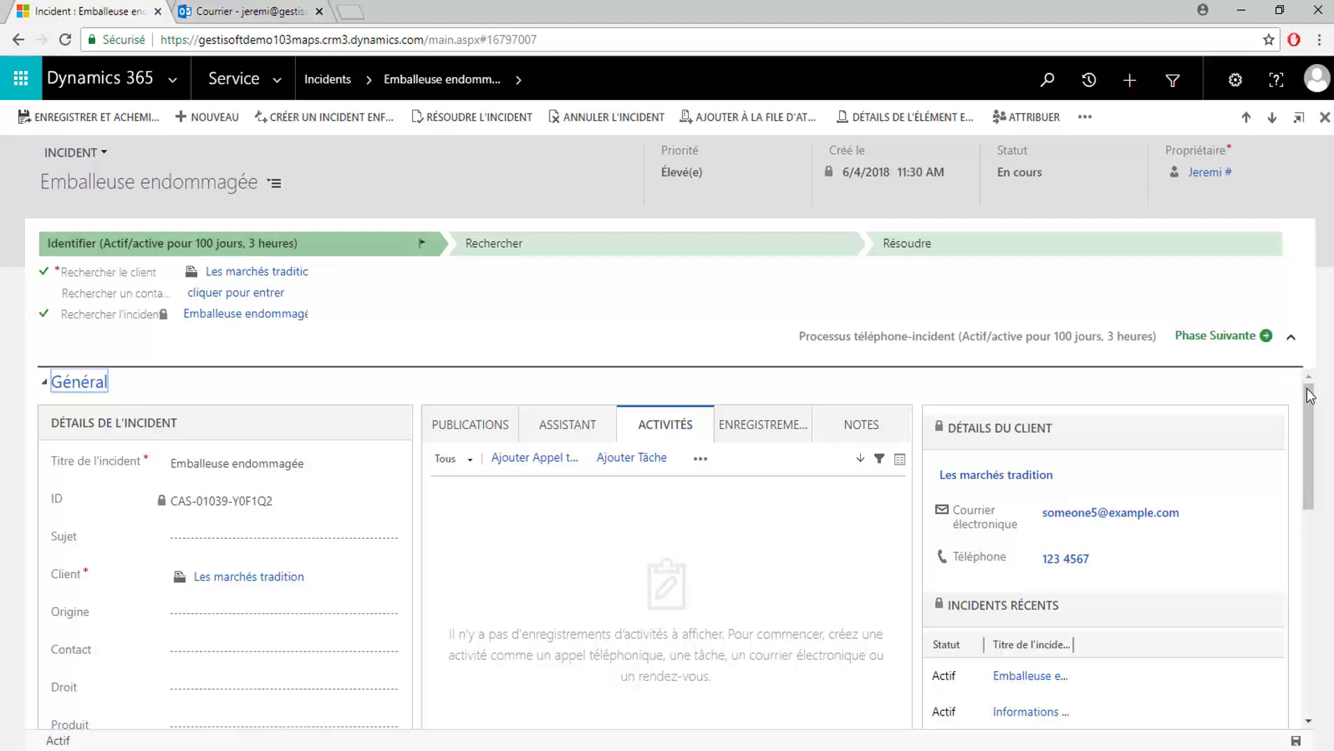
Review the incident's Rechercher and Résoudre stages, its knowledge base articles and its publications
{"action": "left_click_drag", "start_coordinate": [1311, 395], "coordinate": [1314, 410]}
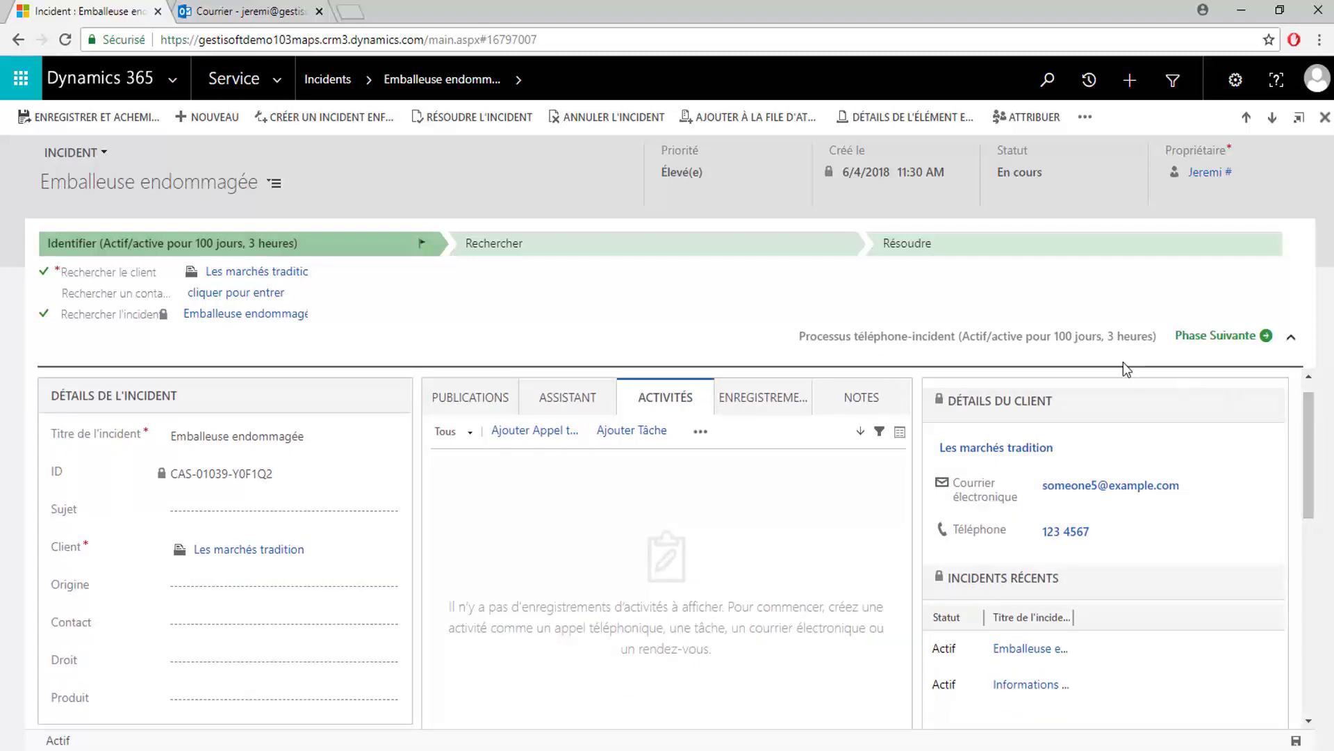
{"action": "left_click", "coordinate": [582, 251]}
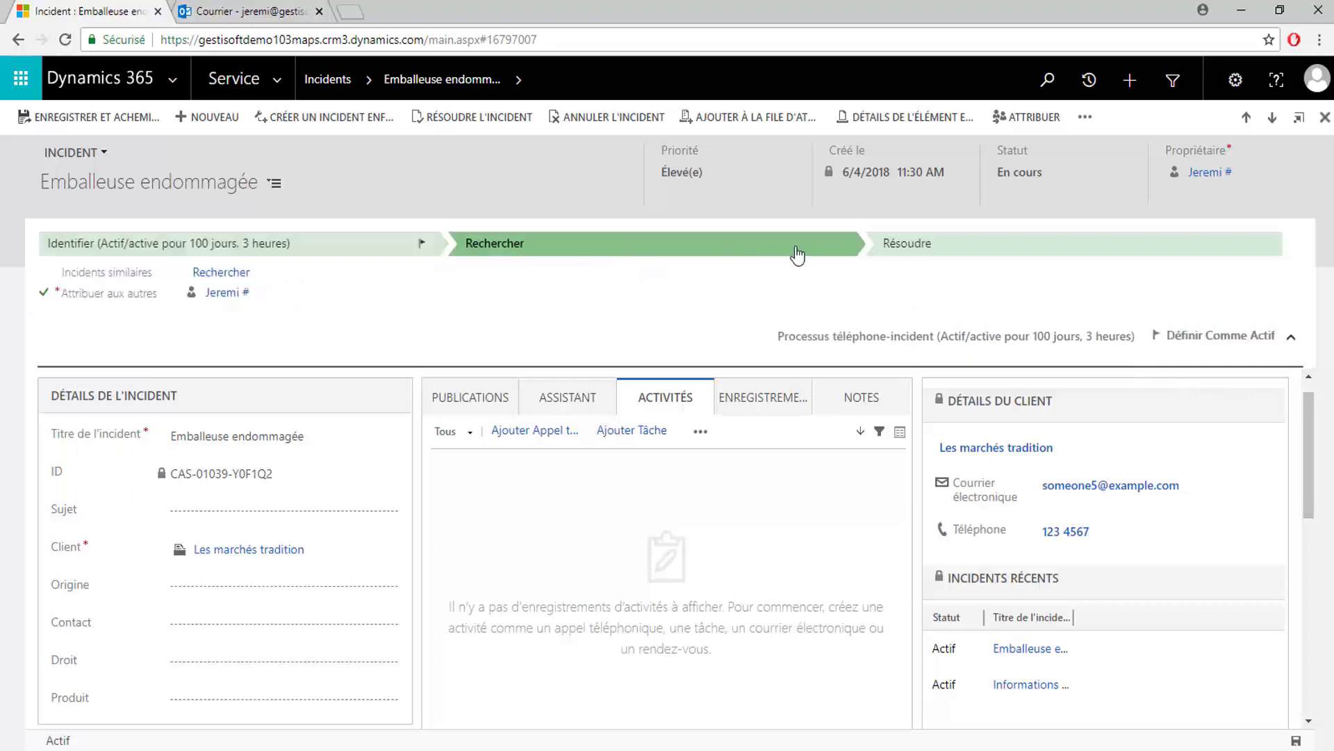
{"action": "left_click", "coordinate": [969, 253]}
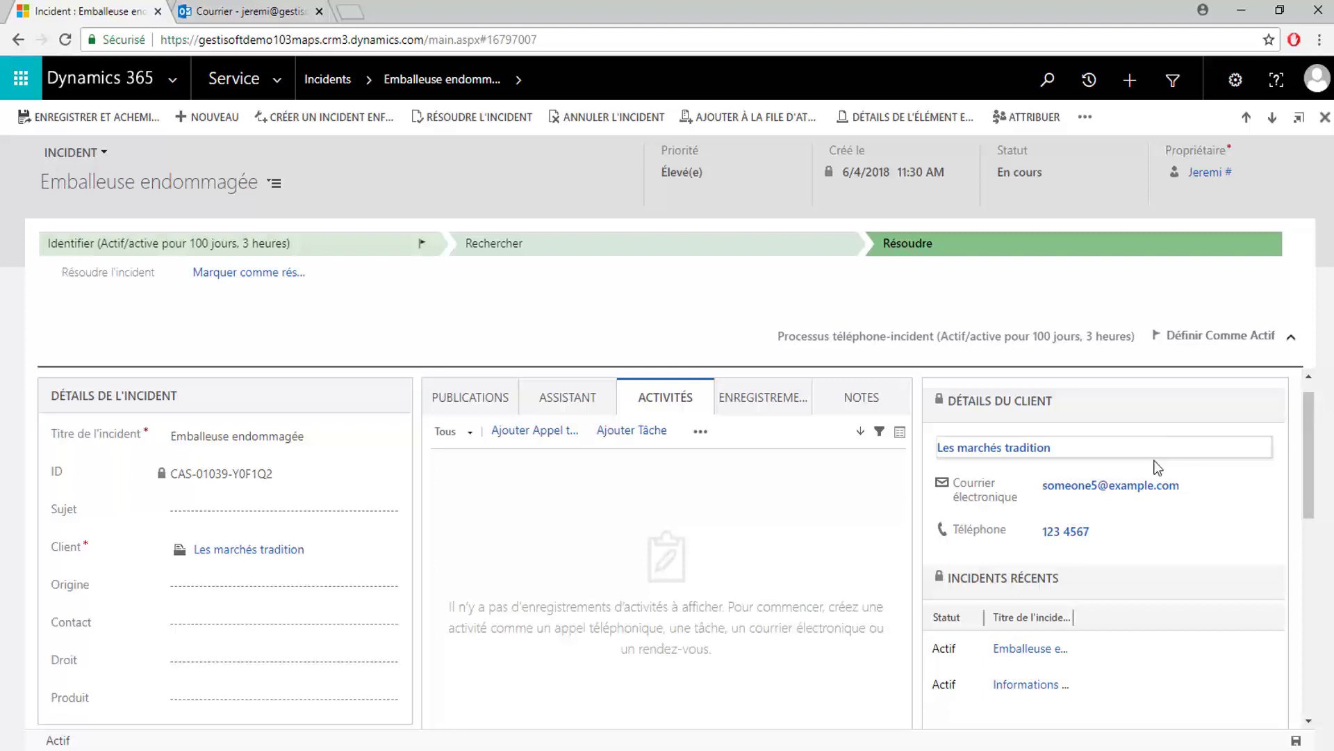
{"action": "left_click", "coordinate": [775, 405]}
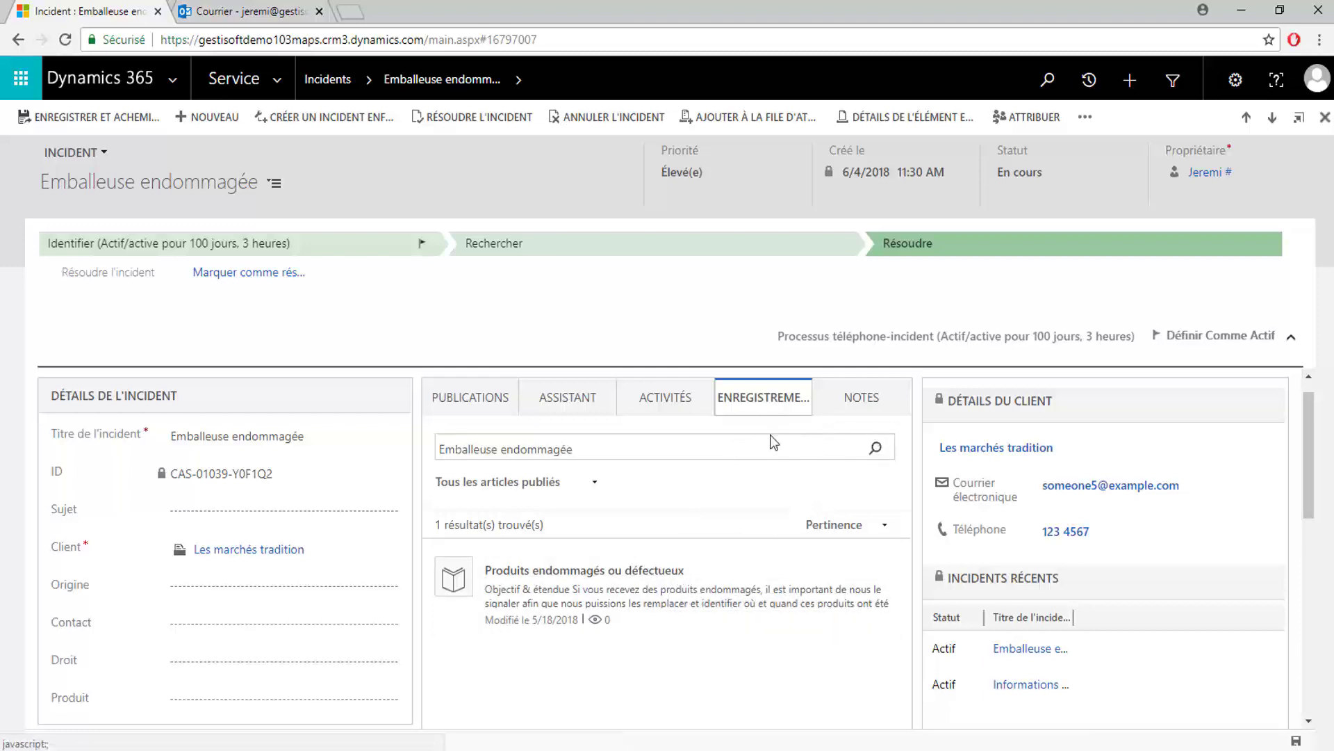
{"action": "left_click", "coordinate": [492, 410]}
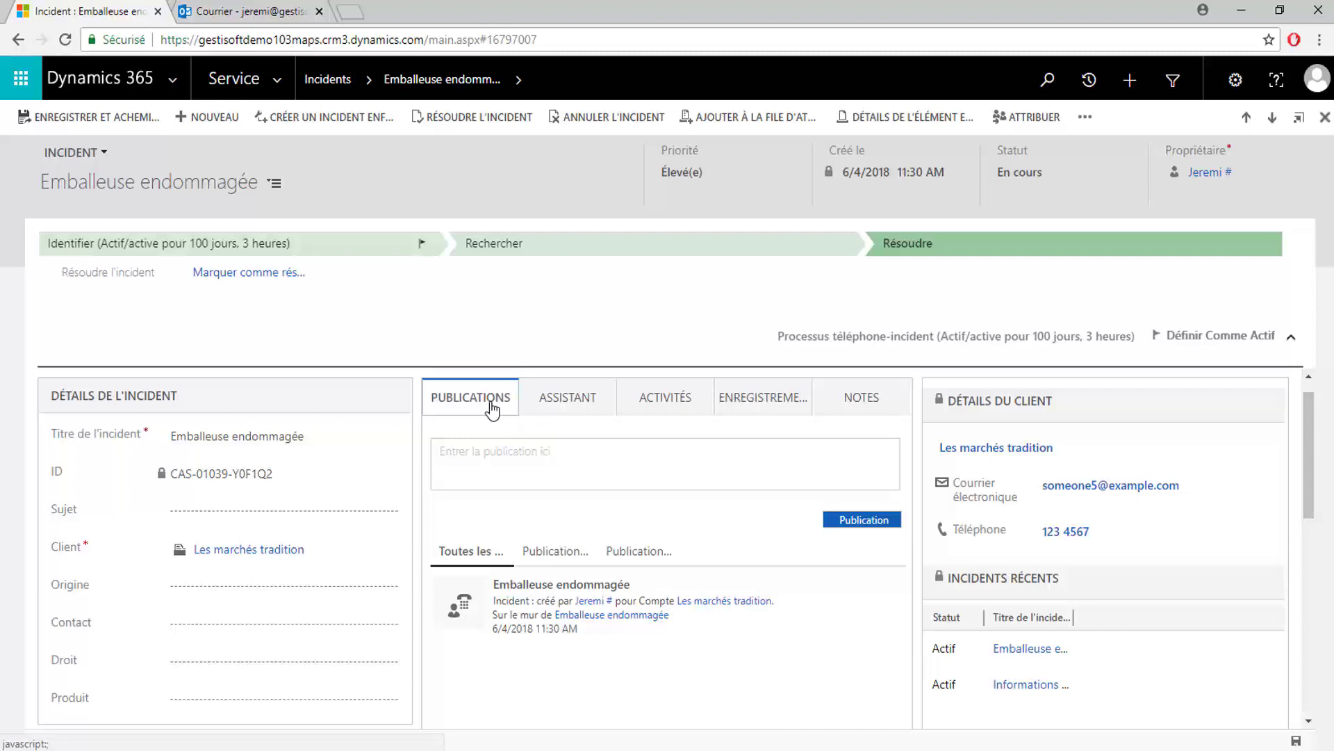
Look over the Service area's dashboard and switch to the "Sommaire des ventes" dashboard
{"action": "left_click", "coordinate": [257, 87]}
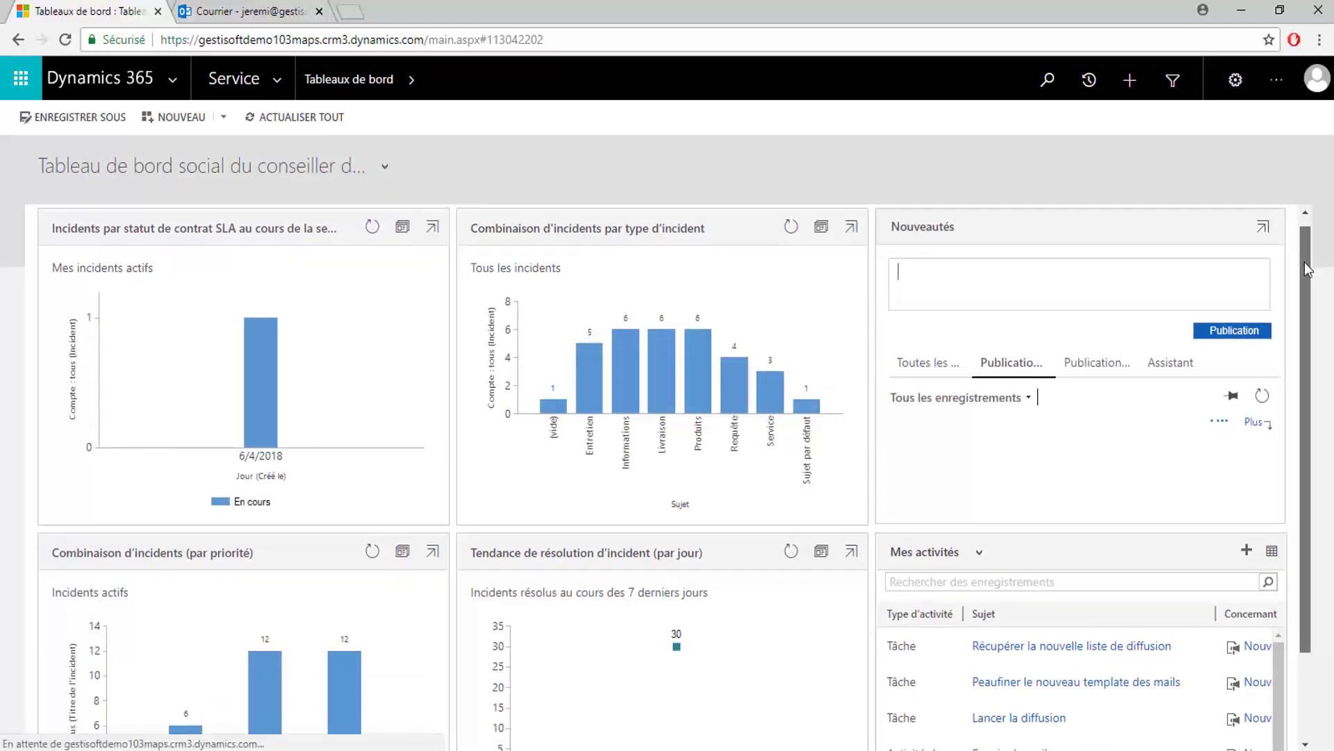
{"action": "mouse_move", "coordinate": [1307, 270]}
{"action": "left_mouse_down"}
{"action": "mouse_move", "coordinate": [1311, 358]}
{"action": "mouse_move", "coordinate": [1308, 266]}
{"action": "left_mouse_up"}
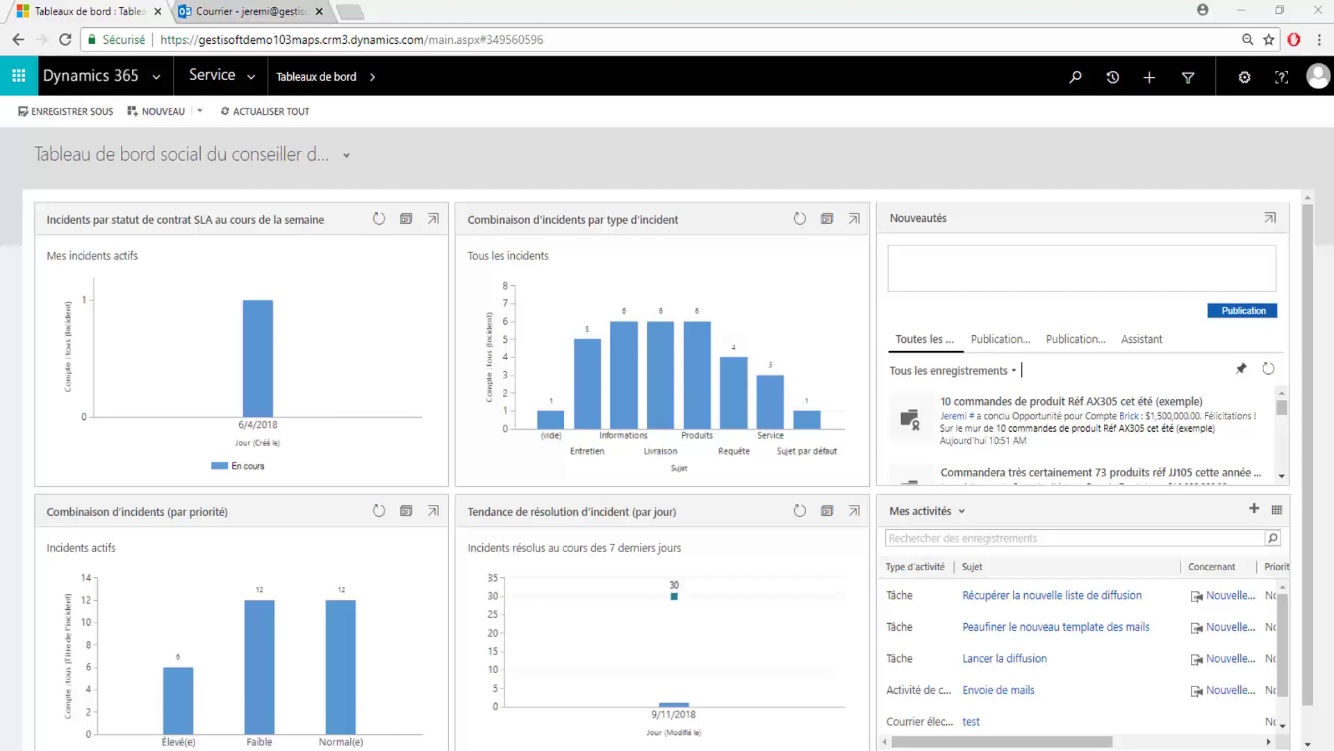
{"action": "left_click", "coordinate": [347, 160]}
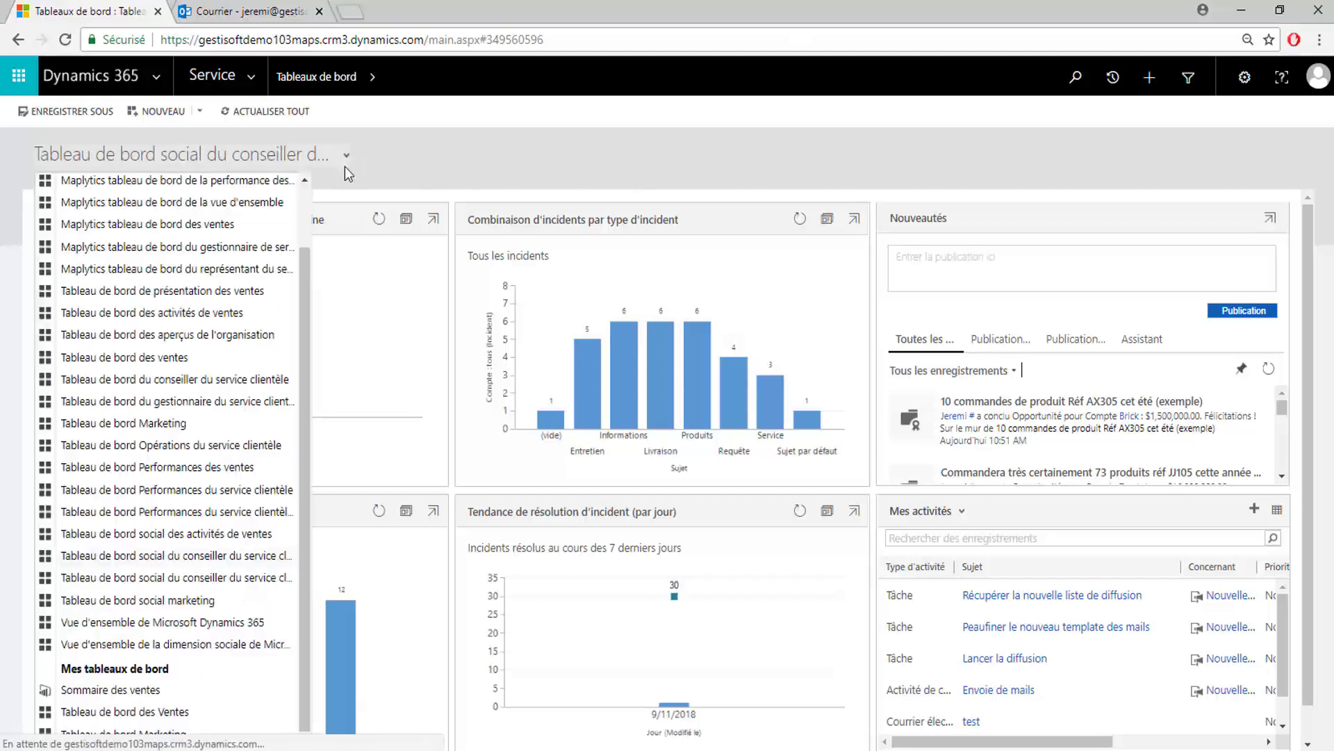
{"action": "left_click", "coordinate": [115, 690]}
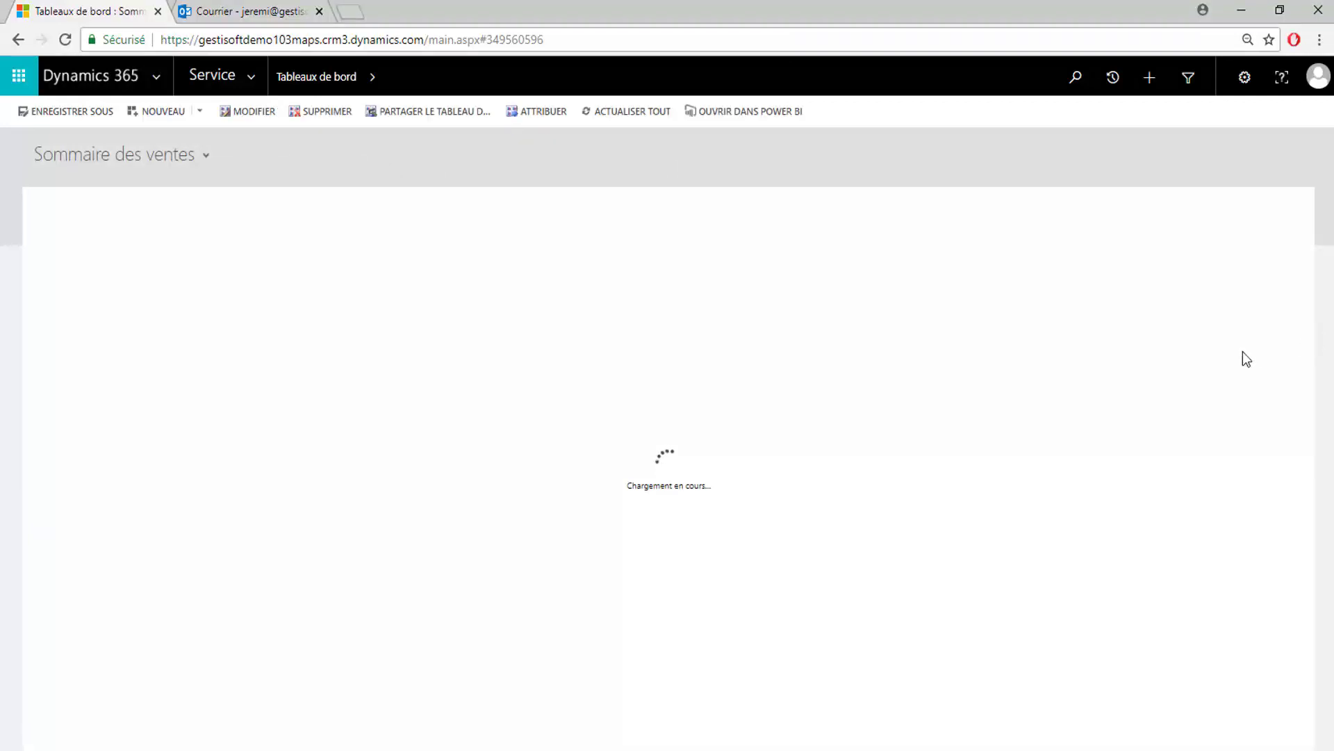
{"action": "key", "text": "ctrl+minus"}
{"action": "key", "text": "ctrl+minus"}
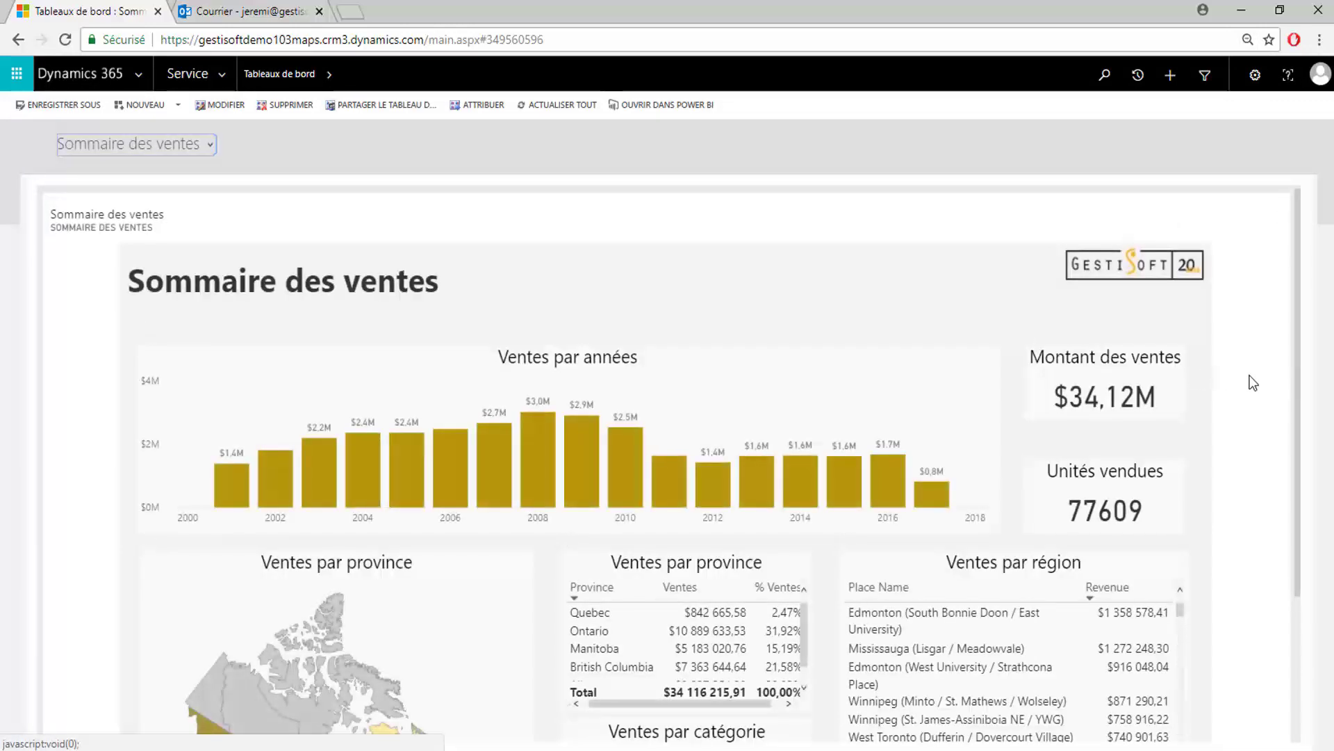
Filter the sales summary by Quebec on the province map, and switch the selection to 2016 in the sales-by-year chart
{"action": "scroll", "coordinate": [1251, 383], "scroll_direction": "down", "scroll_amount": 2}
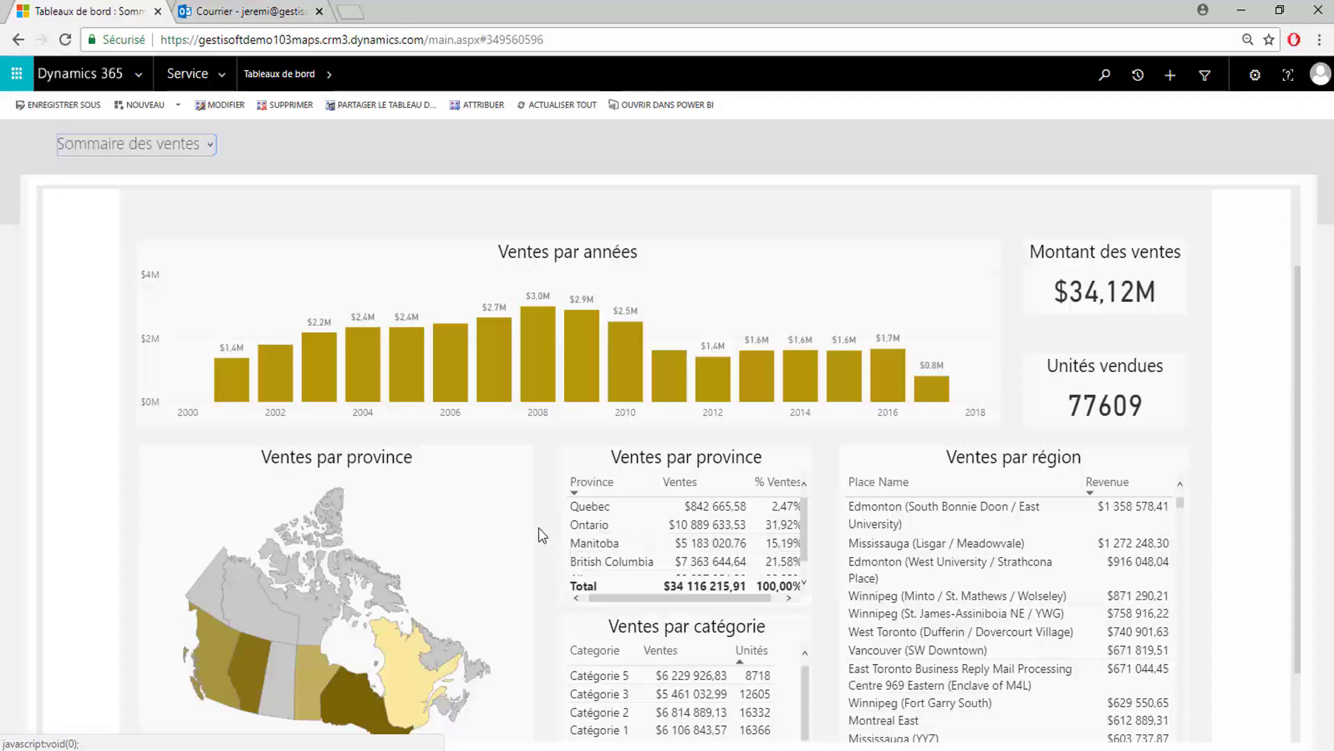
{"action": "left_click", "coordinate": [402, 646]}
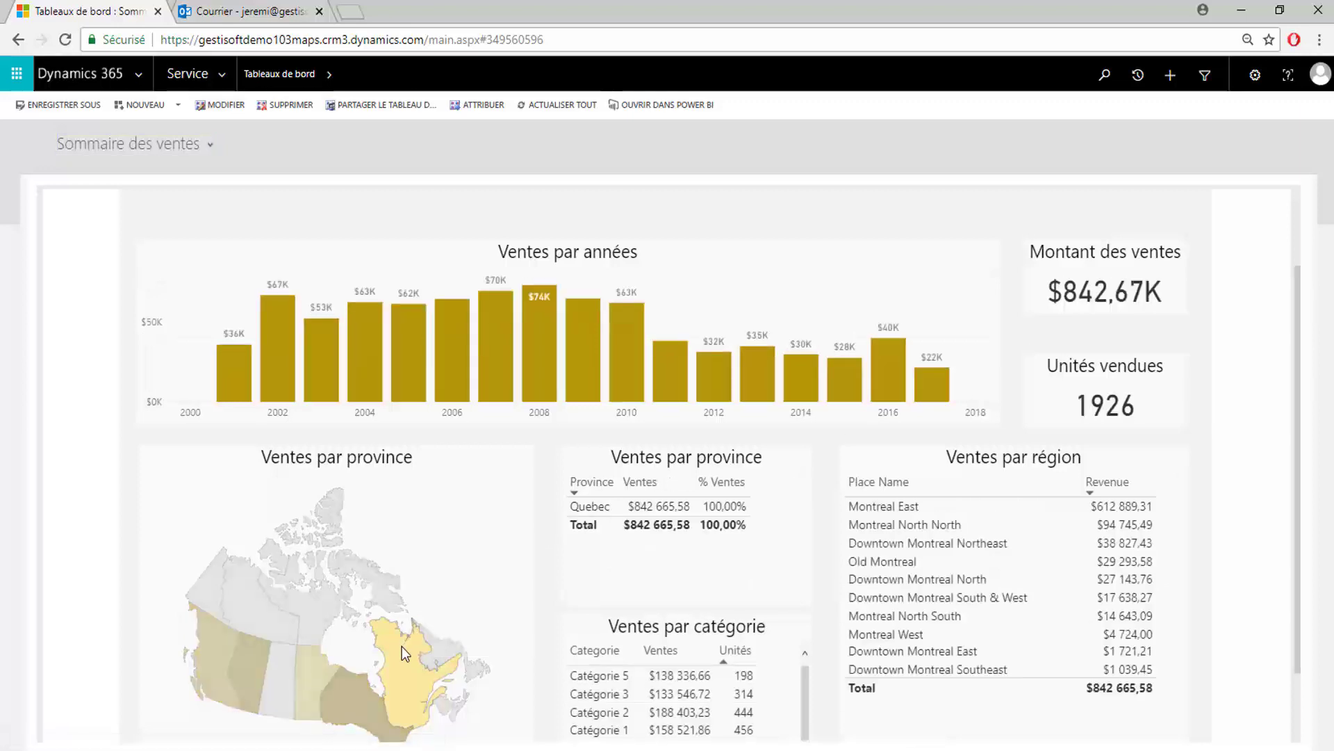
{"action": "left_click", "coordinate": [898, 360]}
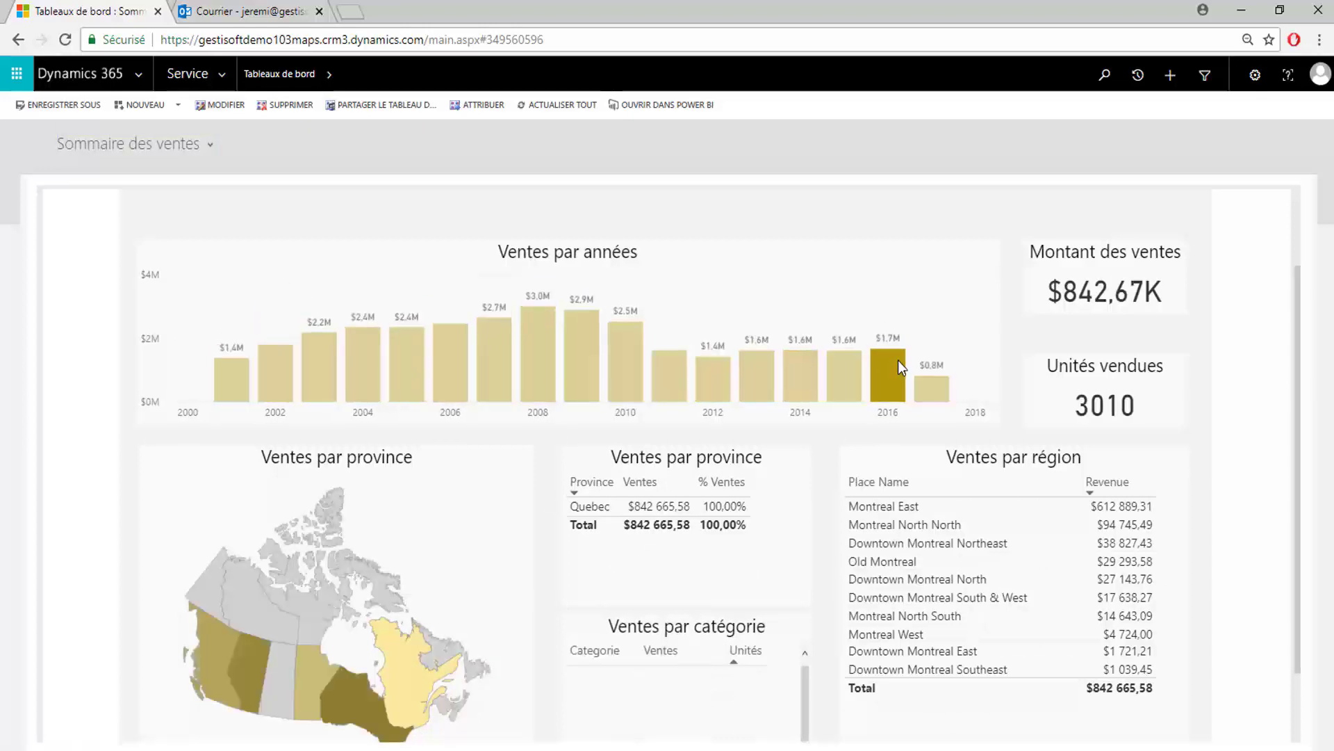